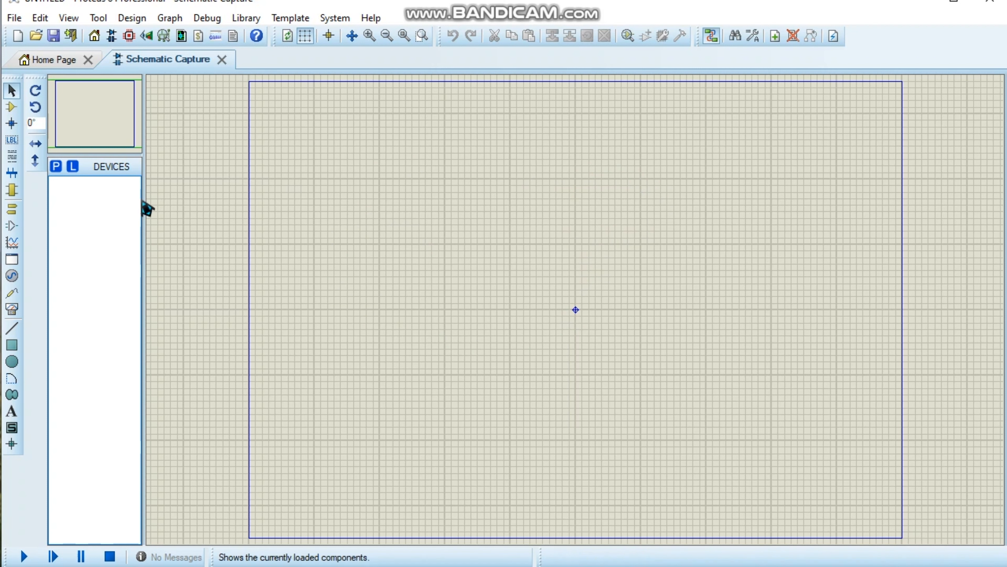
Start picking a device from the component library and search for "transformer".
left_click(57, 168)
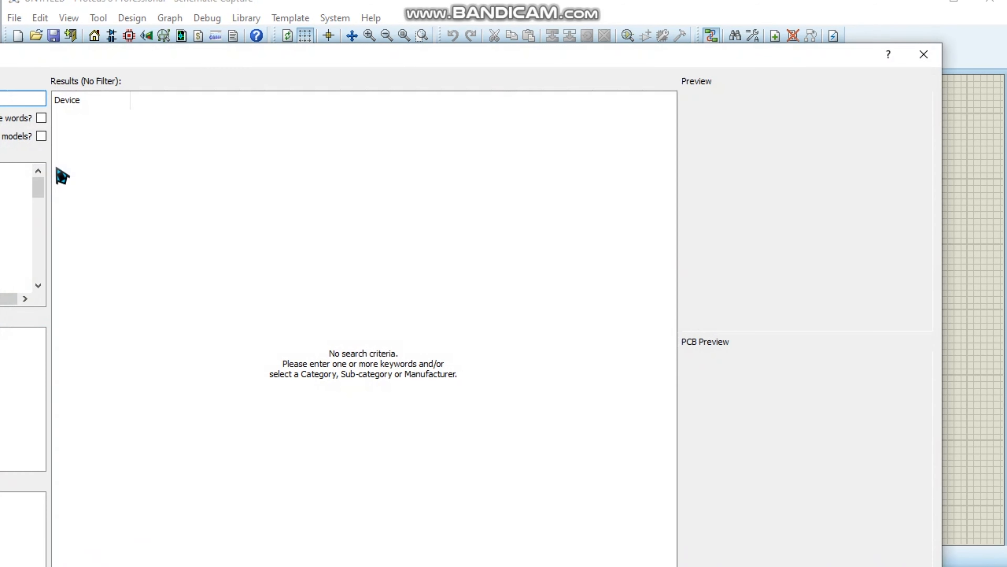
left_click_drag(198, 60, 380, 33)
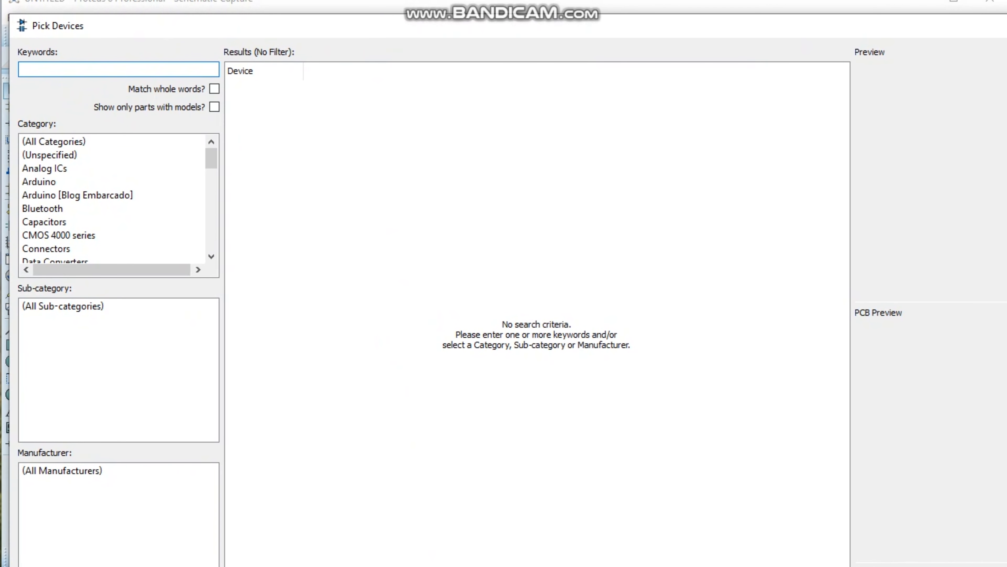
left_click_drag(460, 566, 459, 564)
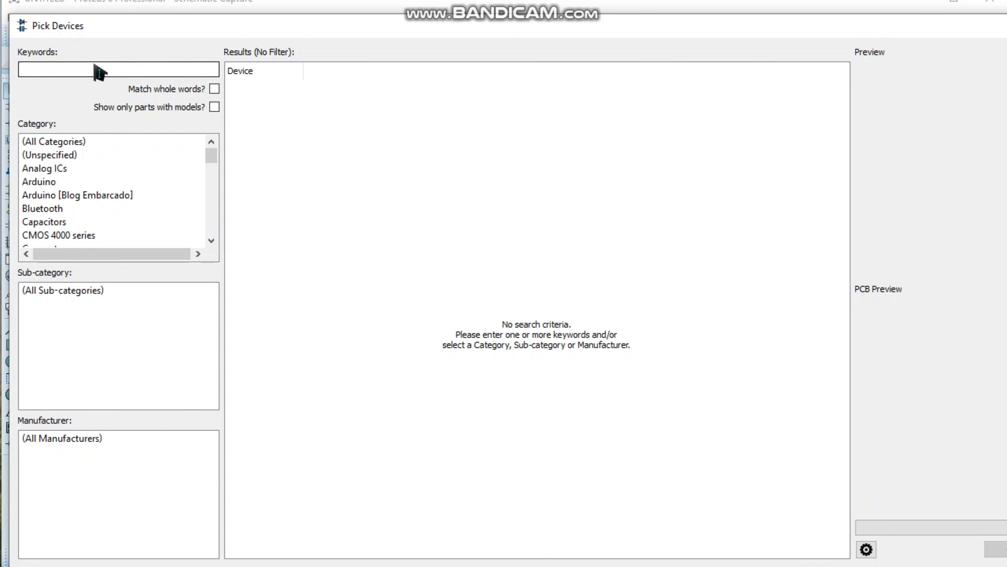
type("rans")
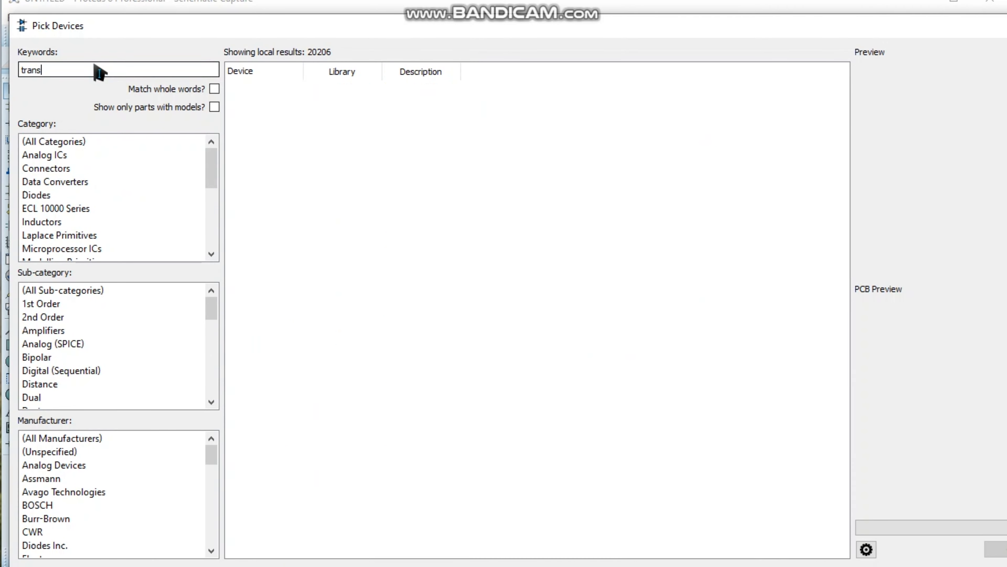
type("former")
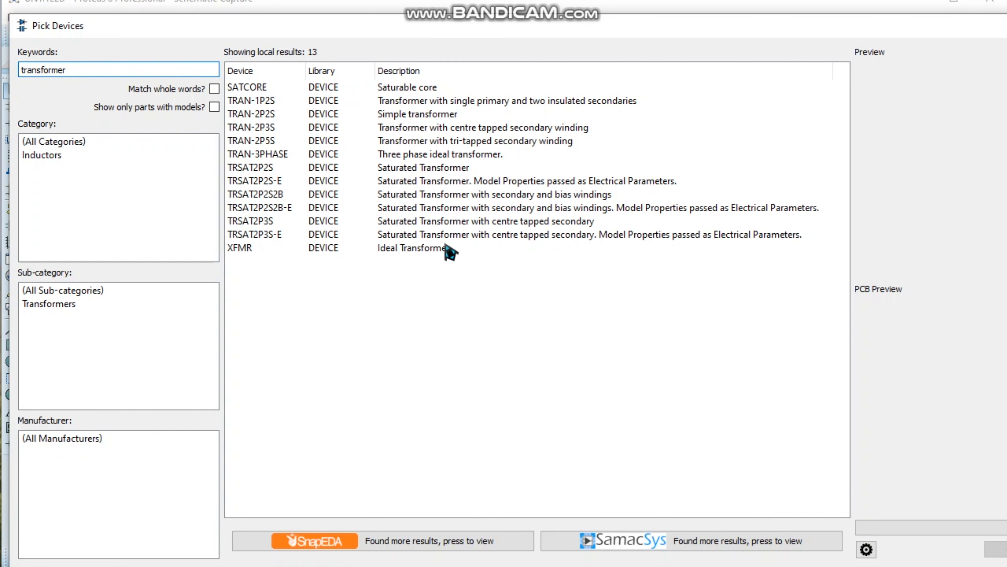
Preview the ideal transformer XFMR and resize the Pick Devices window so it fits fully on screen.
left_click(447, 248)
left_click_drag(580, 31, 568, 35)
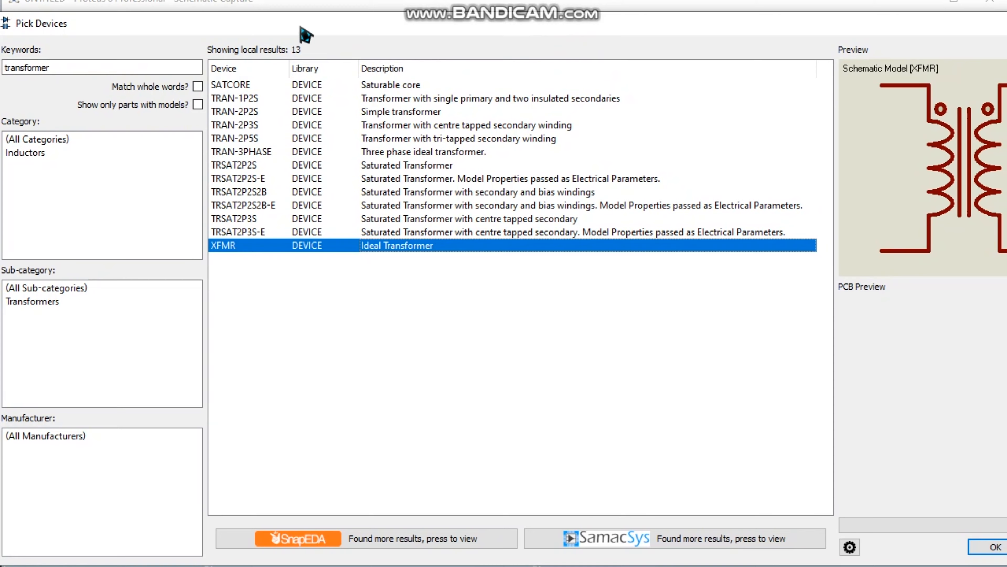
left_click_drag(290, 29, 308, 29)
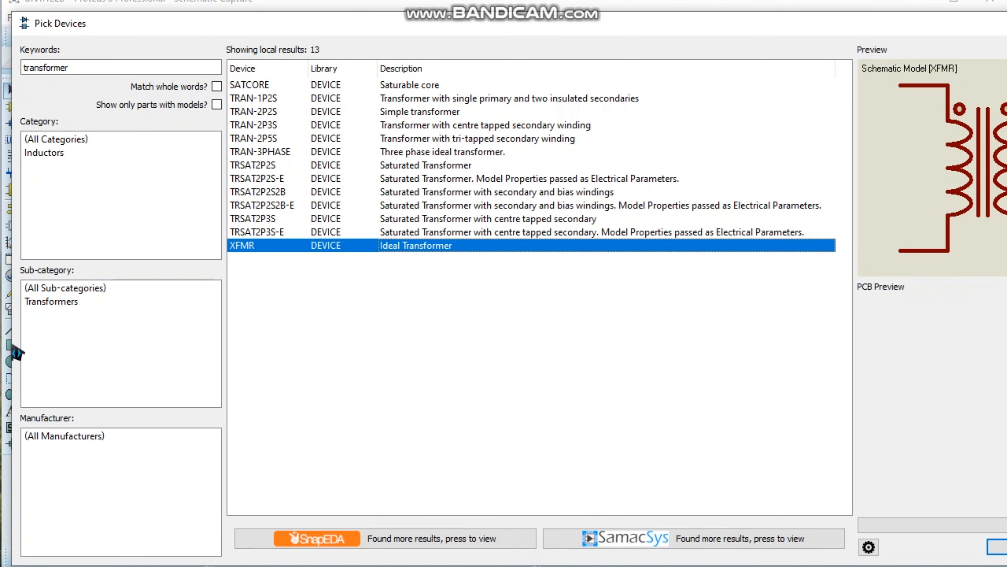
left_click_drag(10, 348, 127, 345)
left_click_drag(570, 25, 472, 24)
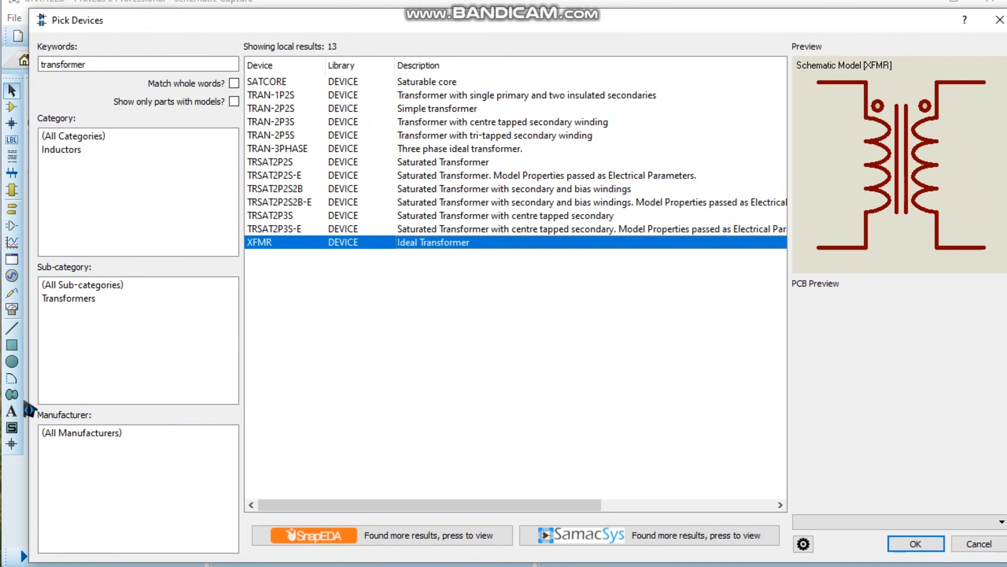
left_click_drag(32, 409, 108, 408)
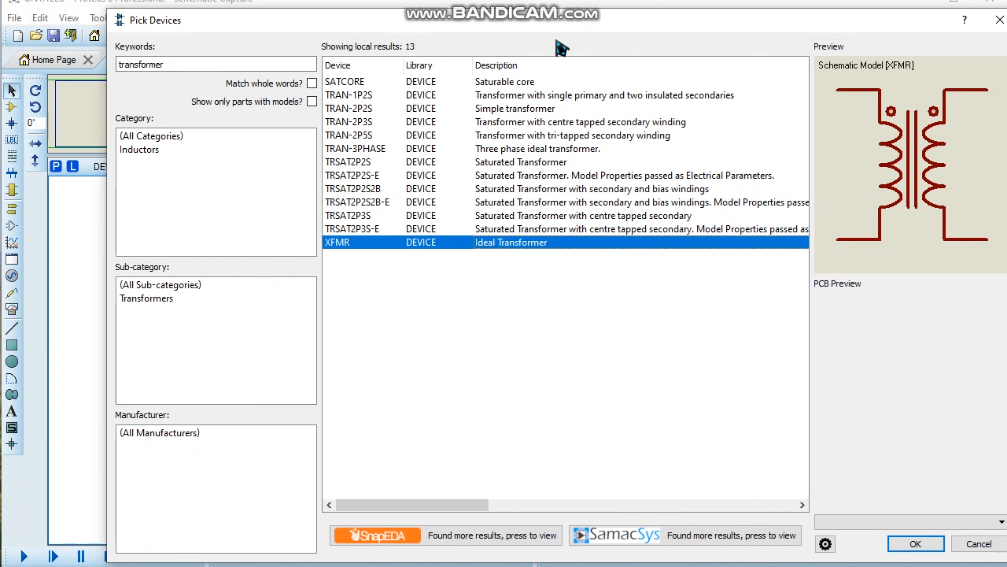
left_click_drag(575, 31, 508, 40)
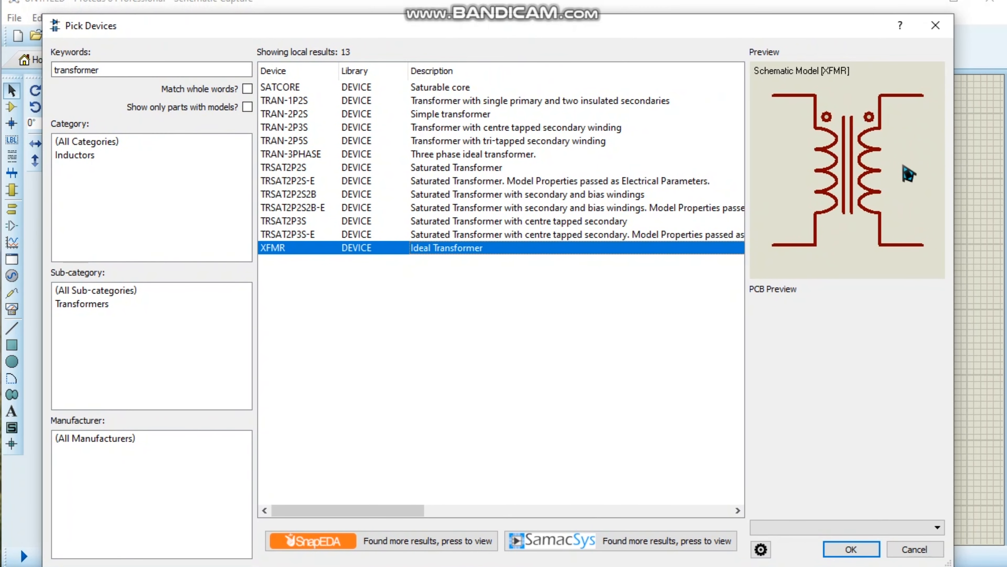
Compare the previews of the transformer variants and add the saturated transformer TRSAT2P2S to the device list.
left_click(461, 173)
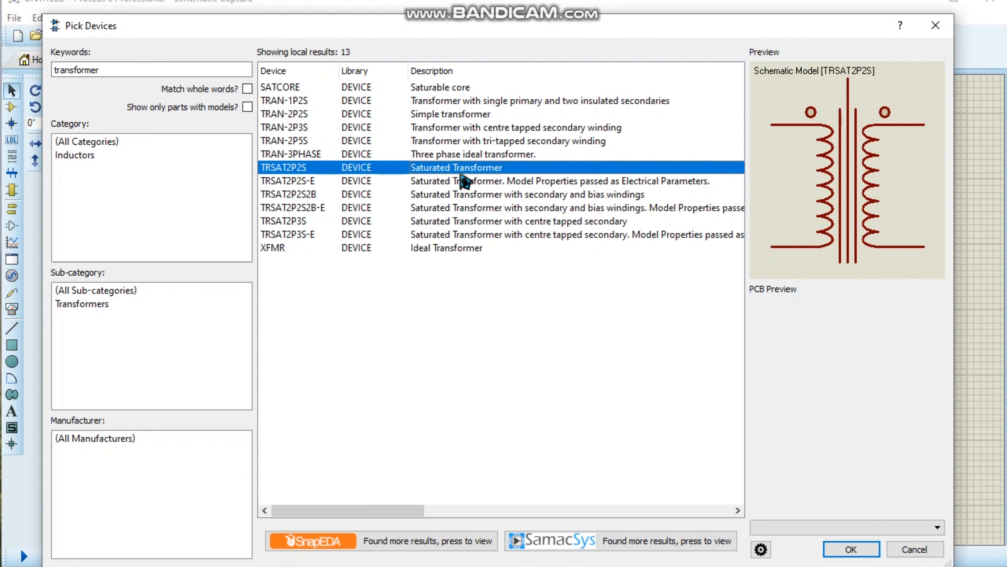
left_click(461, 184)
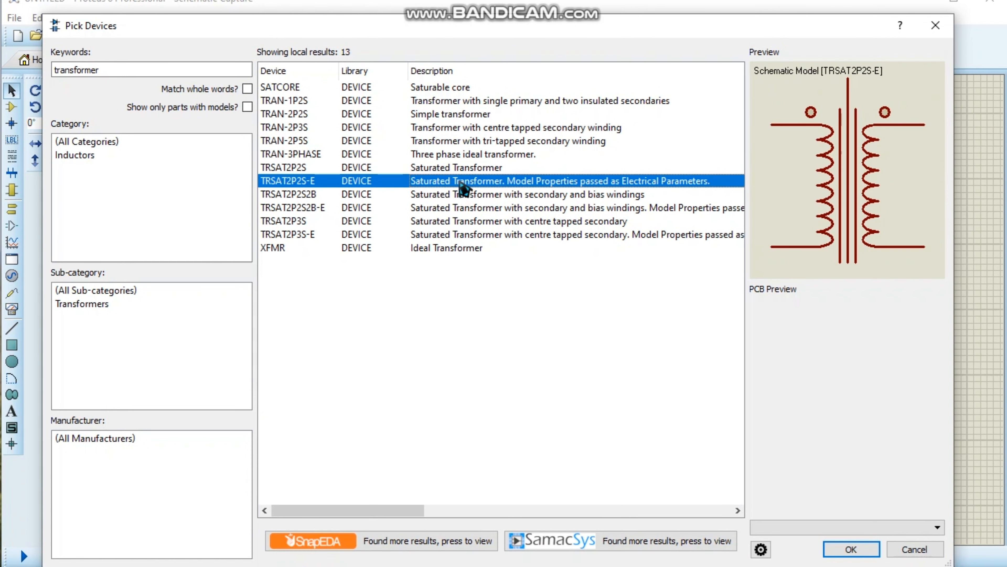
left_click(457, 169)
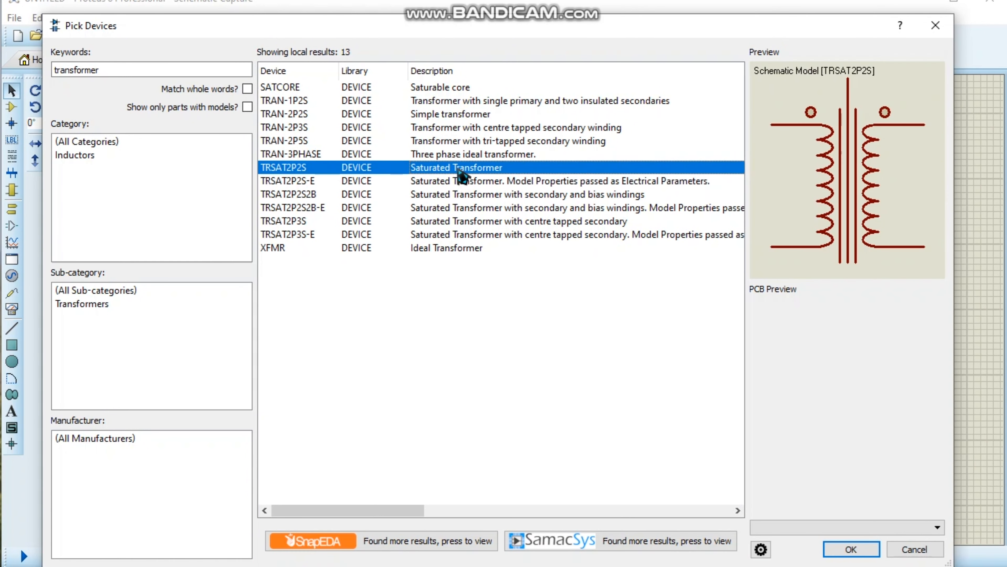
left_click(458, 128)
left_click(457, 114)
left_click(457, 100)
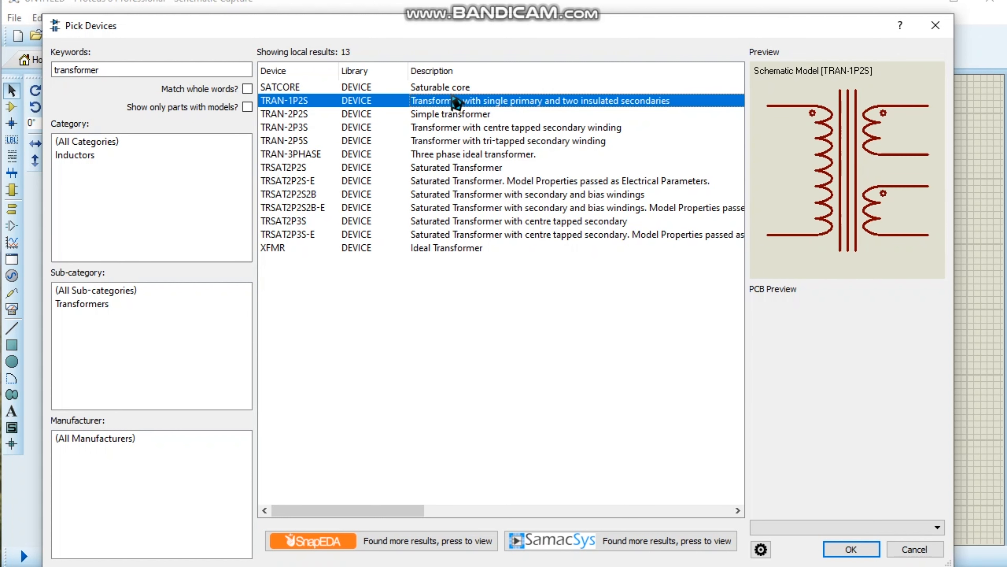
left_click(450, 87)
left_click(451, 169)
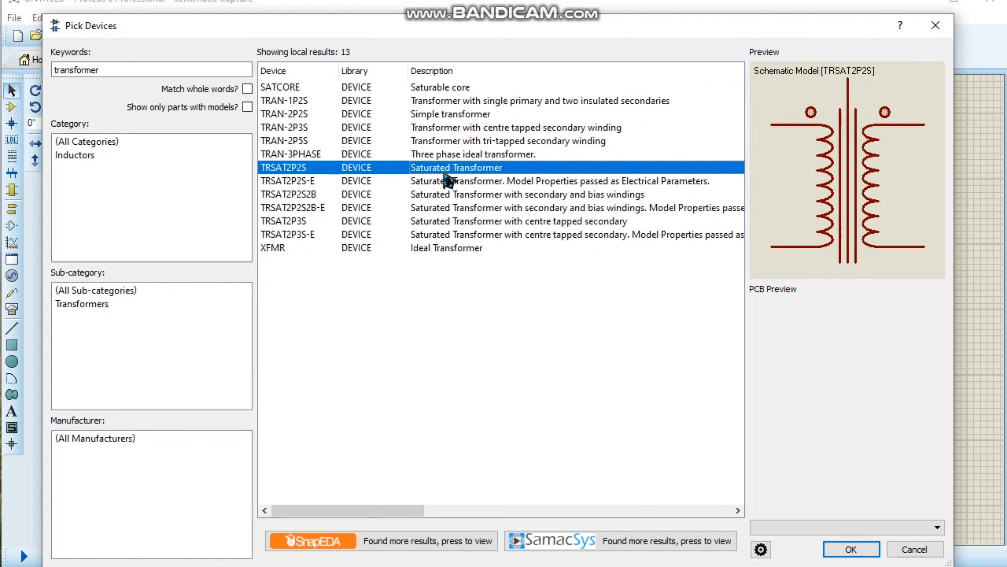
left_click(446, 250)
left_click(457, 168)
left_click(850, 551)
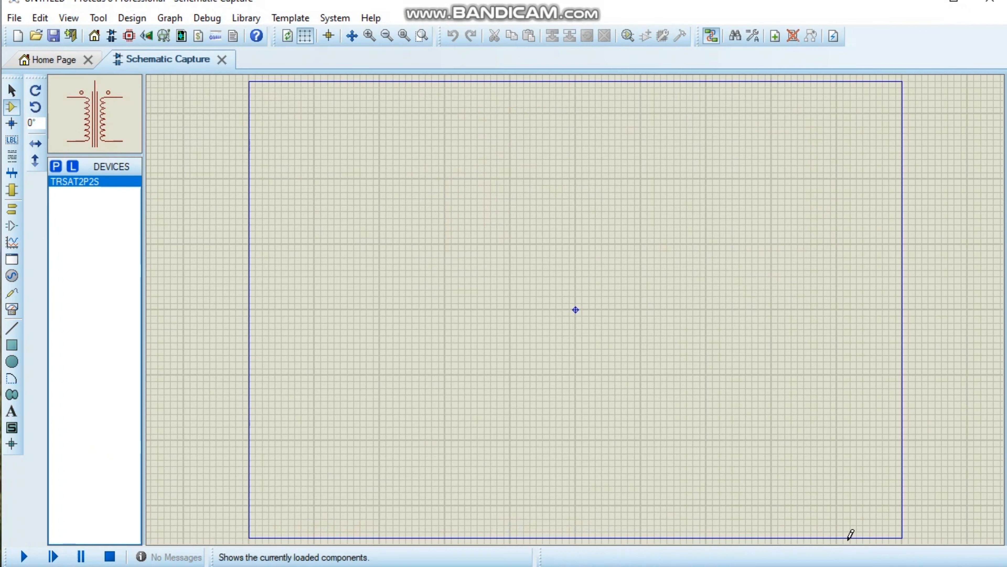
Search the component library for "diode" and preview the DIODE parts from the VALVES, DEVICE and DISPLAY libraries.
left_click(60, 170)
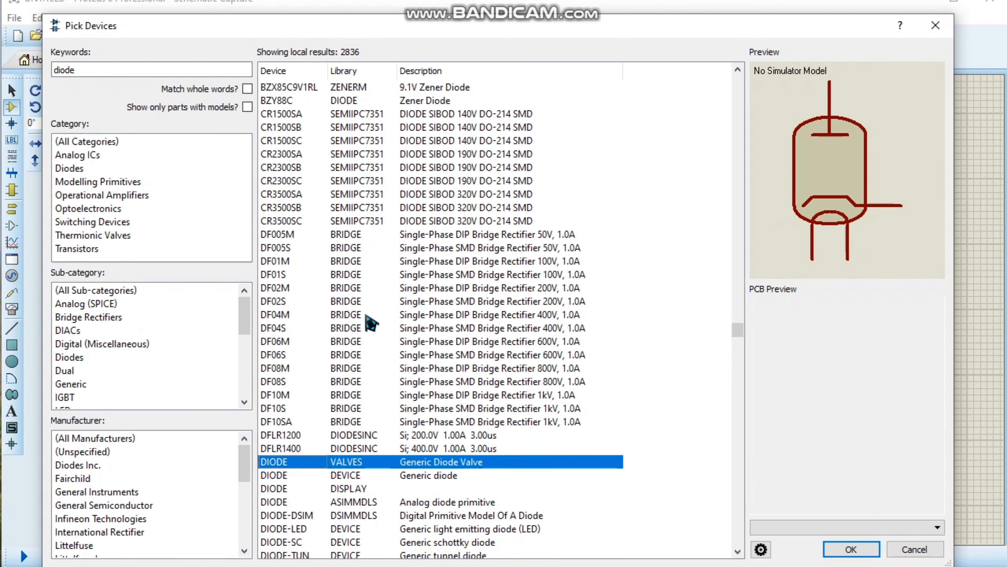
left_click(388, 478)
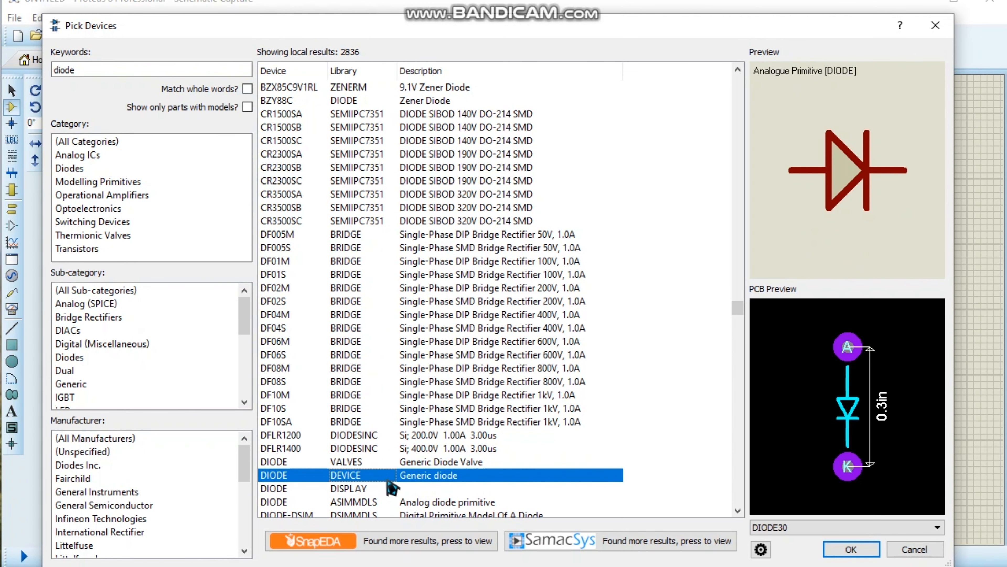
key("Up")
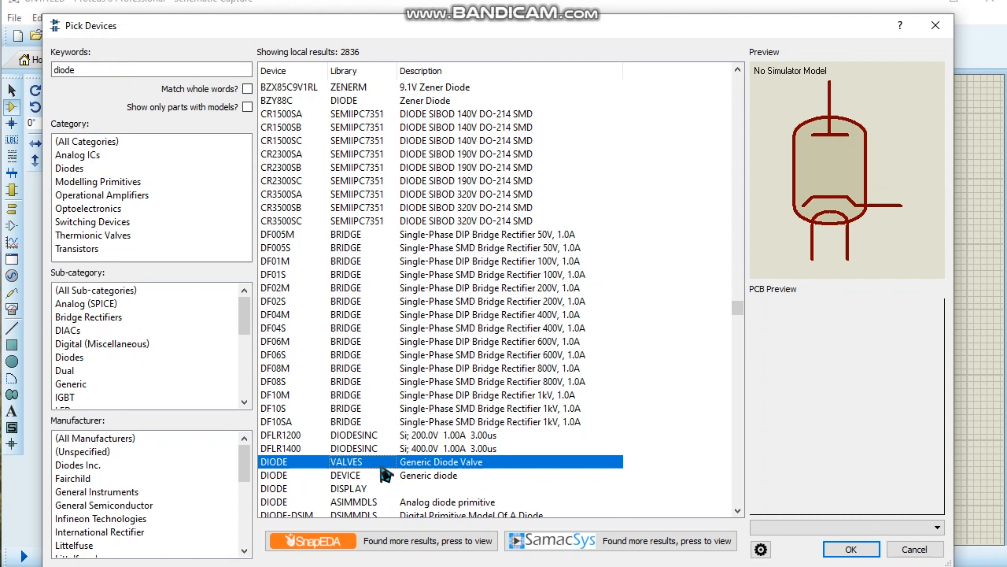
left_click(371, 478)
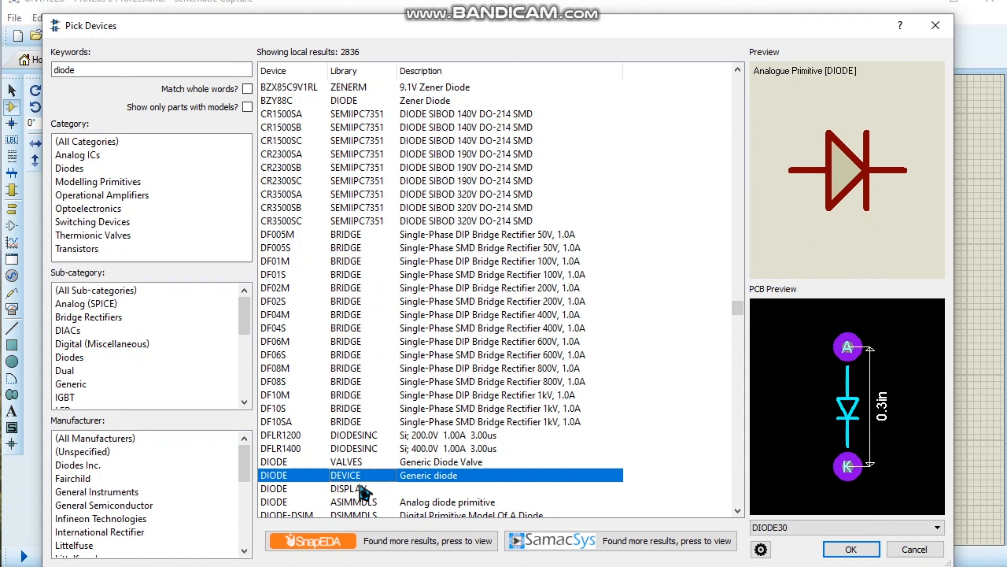
left_click(356, 492)
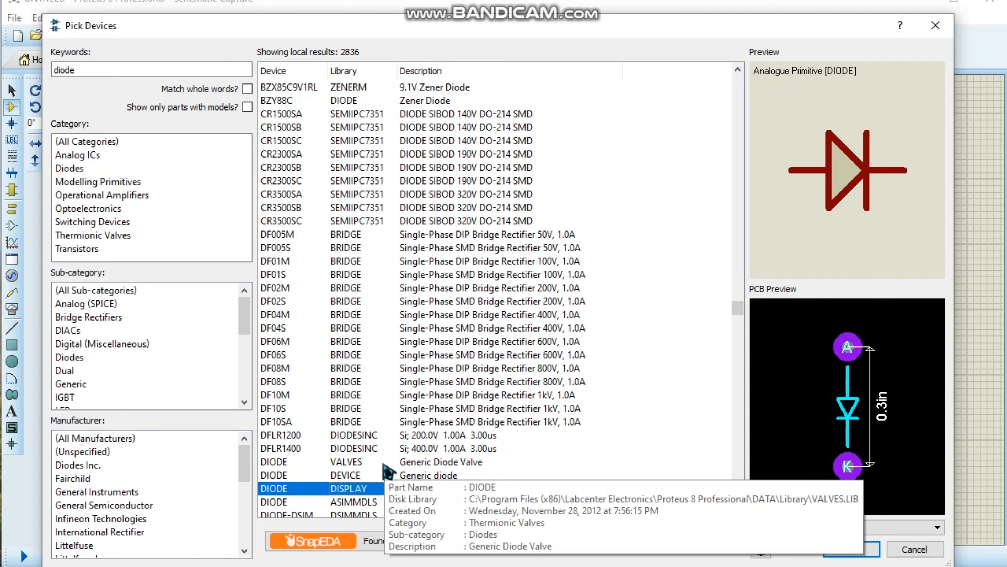
Check the zener, tunnel and schottky diode variants, and add the DIODE from the DISPLAY library to the device list.
scroll(452, 375, "up", 2)
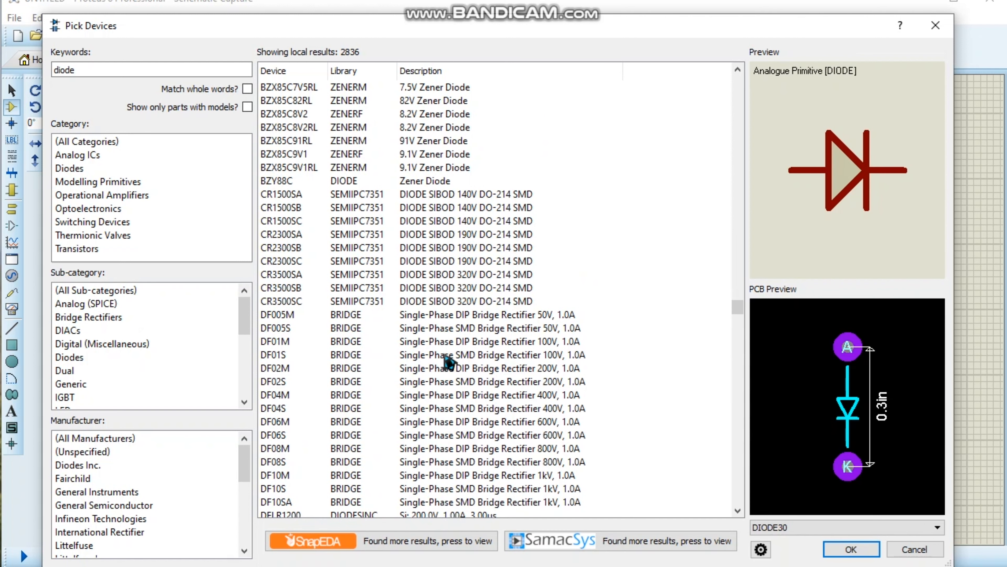
scroll(411, 192, "down", 10)
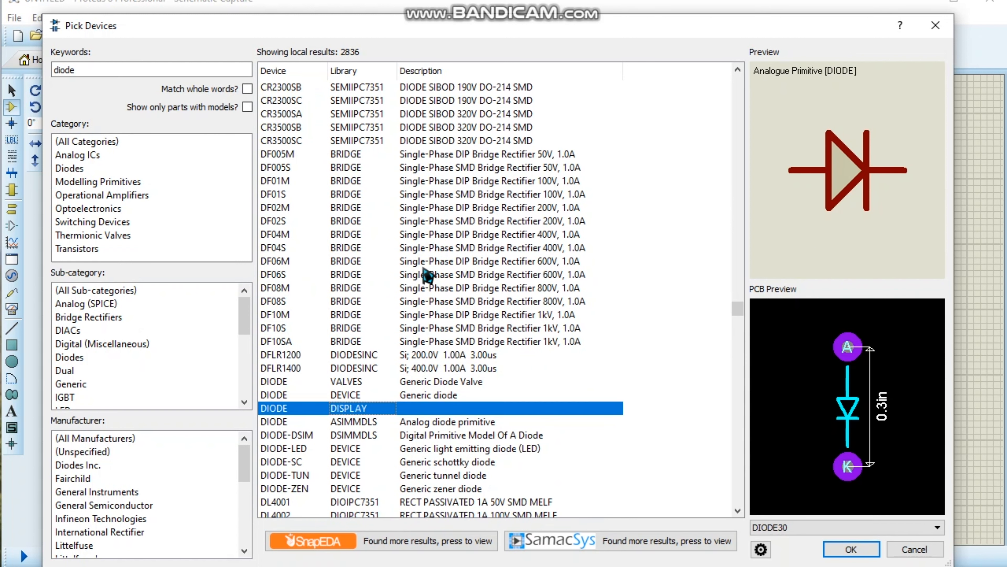
scroll(428, 318, "down", 2)
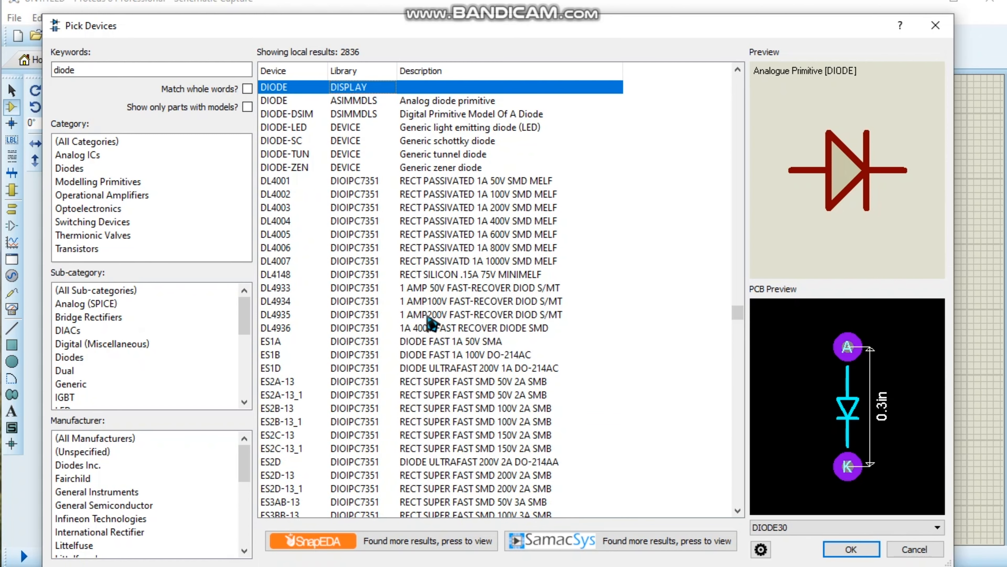
scroll(432, 322, "up", 2)
left_click(378, 250)
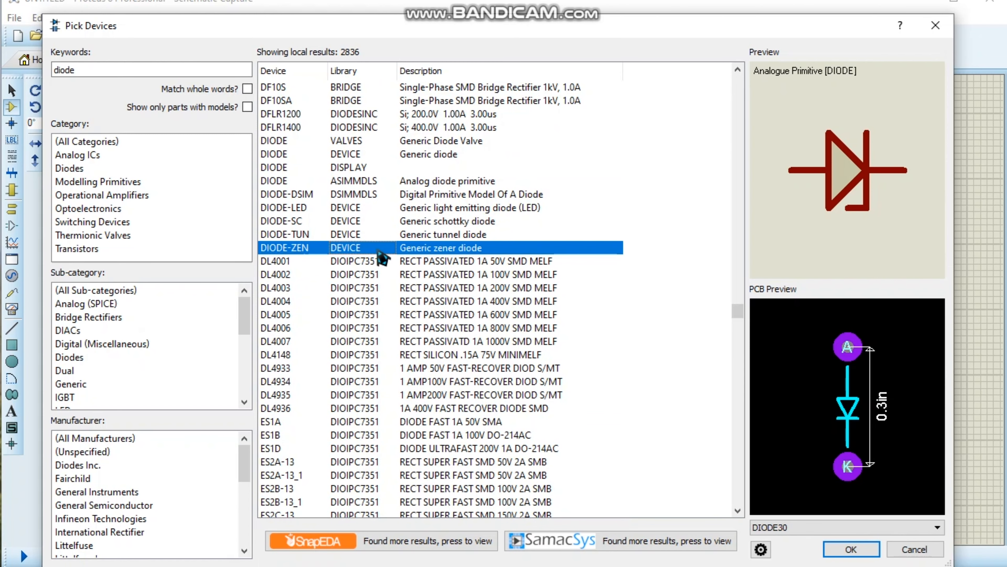
left_click(396, 235)
left_click(398, 221)
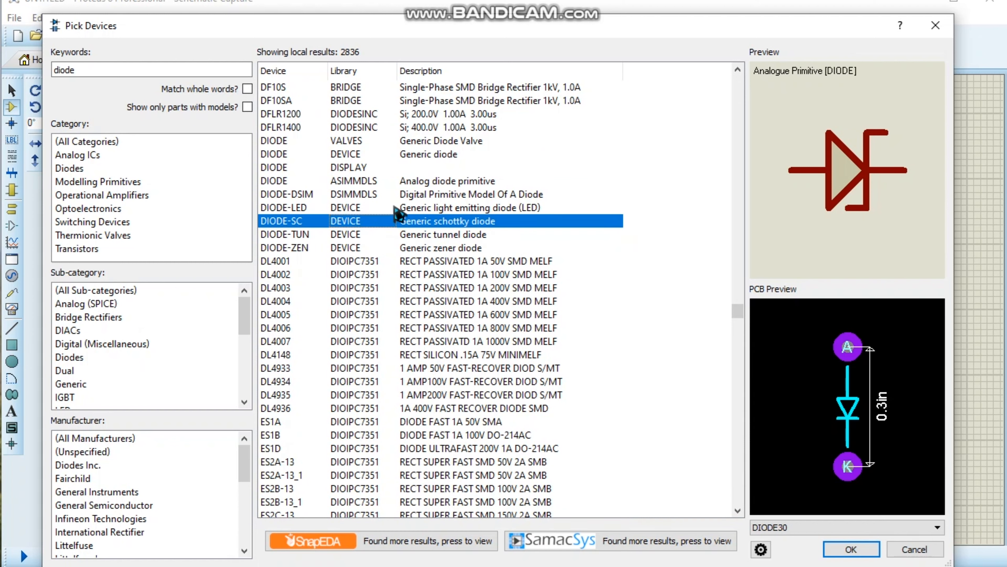
scroll(367, 246, "up", 2)
left_click(362, 248)
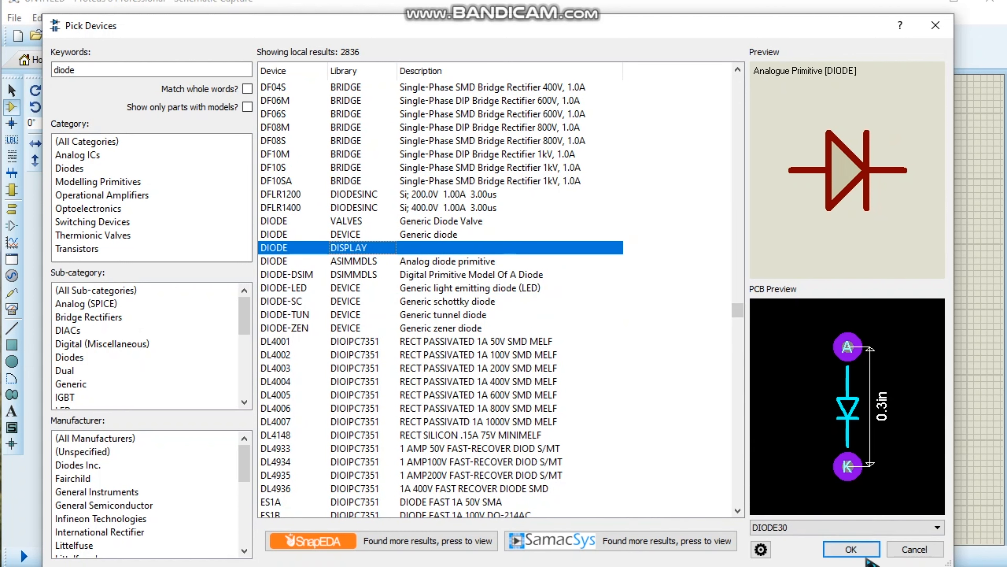
left_click(851, 549)
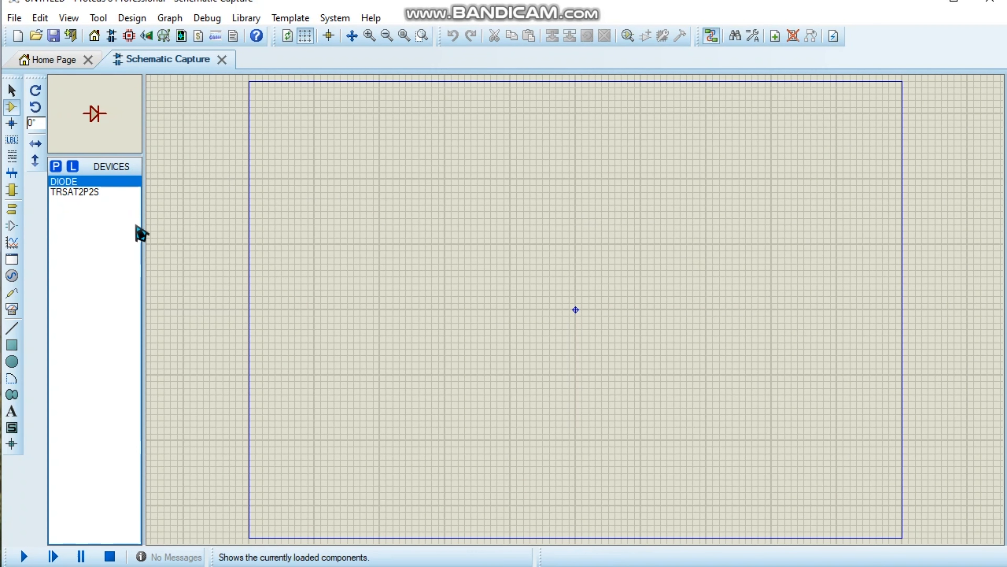
Search the component library for "resistor" and add the analog primitive RESISTOR from the ASIMMDLS library to the device list.
left_click(57, 167)
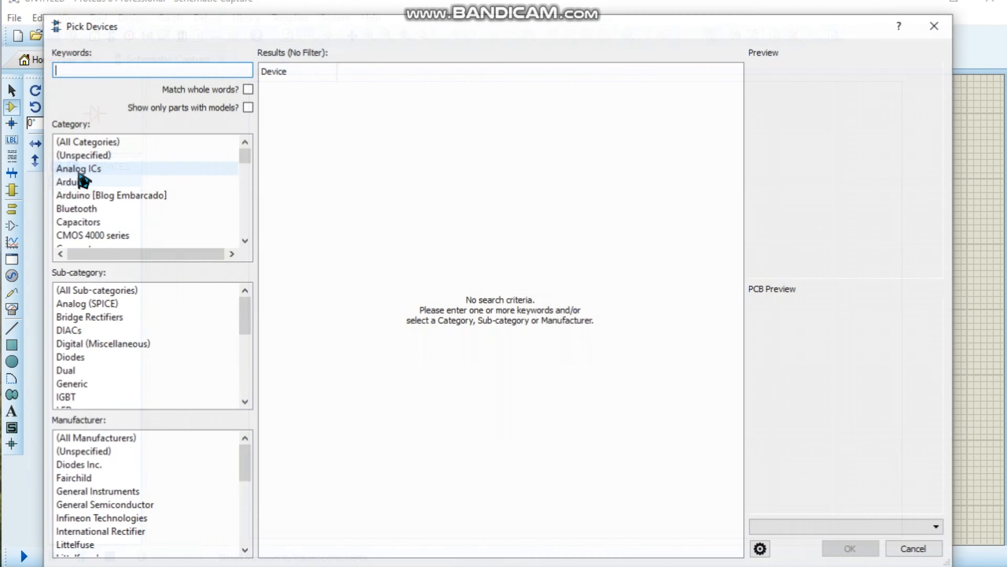
type("resistor")
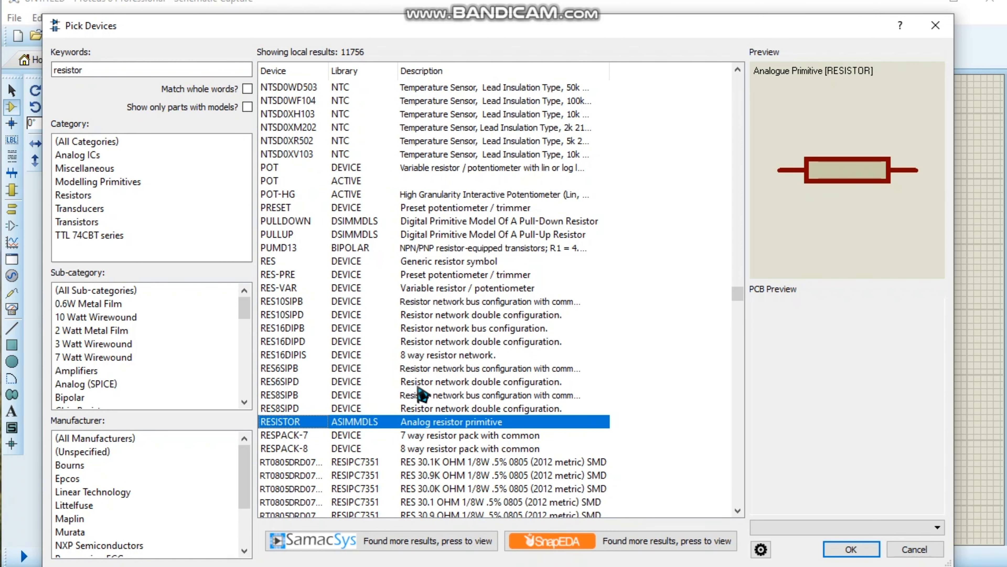
scroll(418, 395, "down", 2)
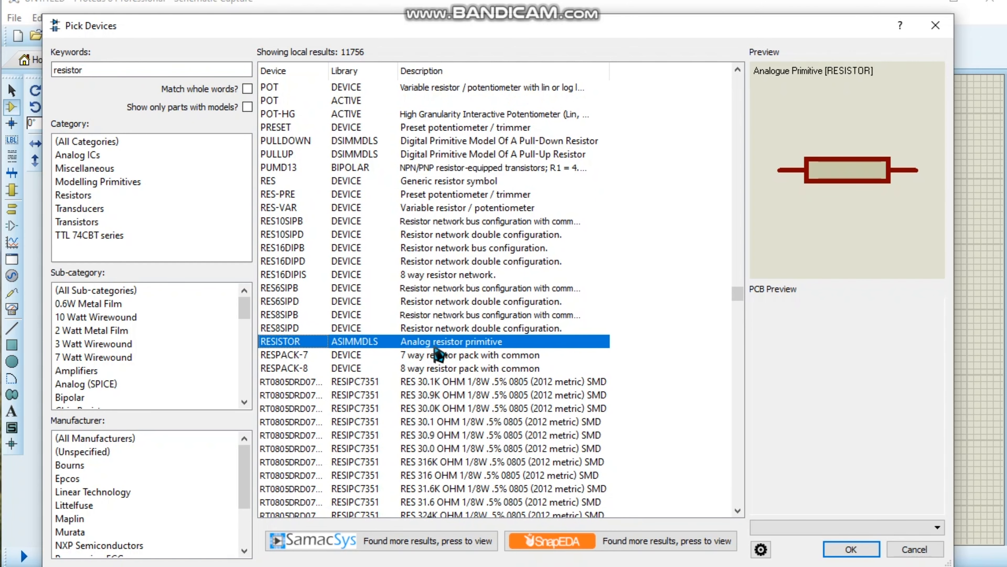
mouse_move(430, 352)
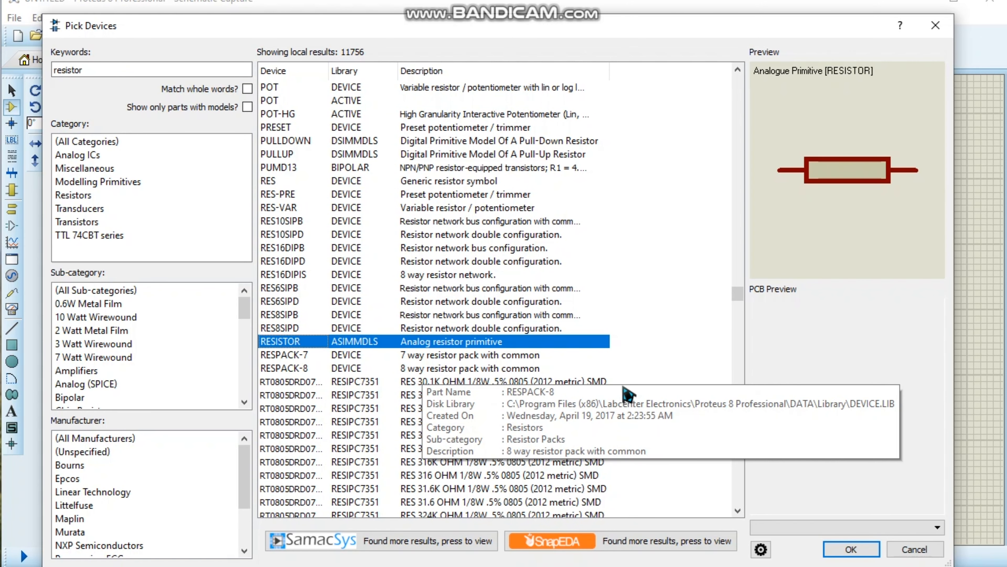
left_click(849, 551)
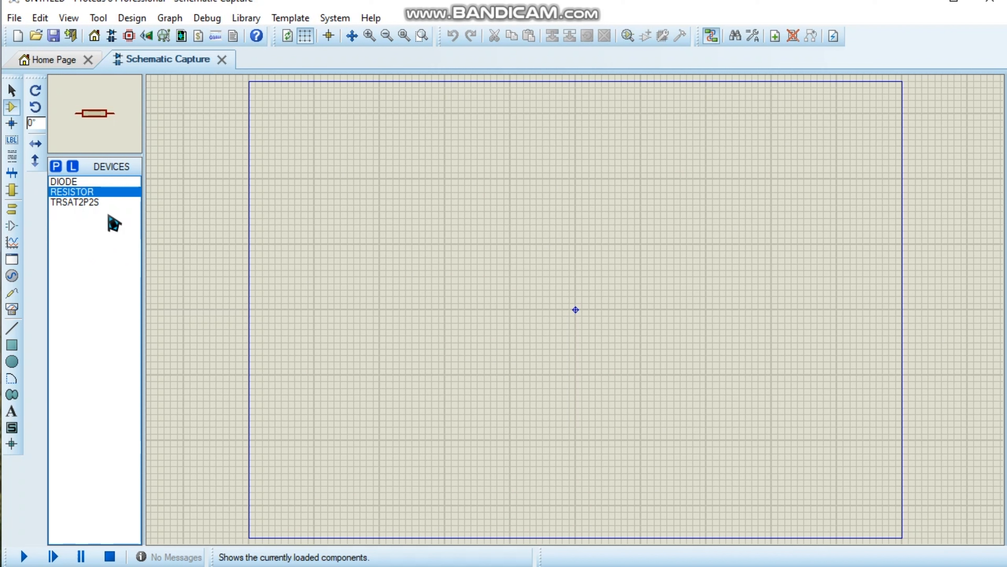
Place the saturated transformer TRSAT2P2S in the upper middle of the schematic sheet.
left_click(89, 203)
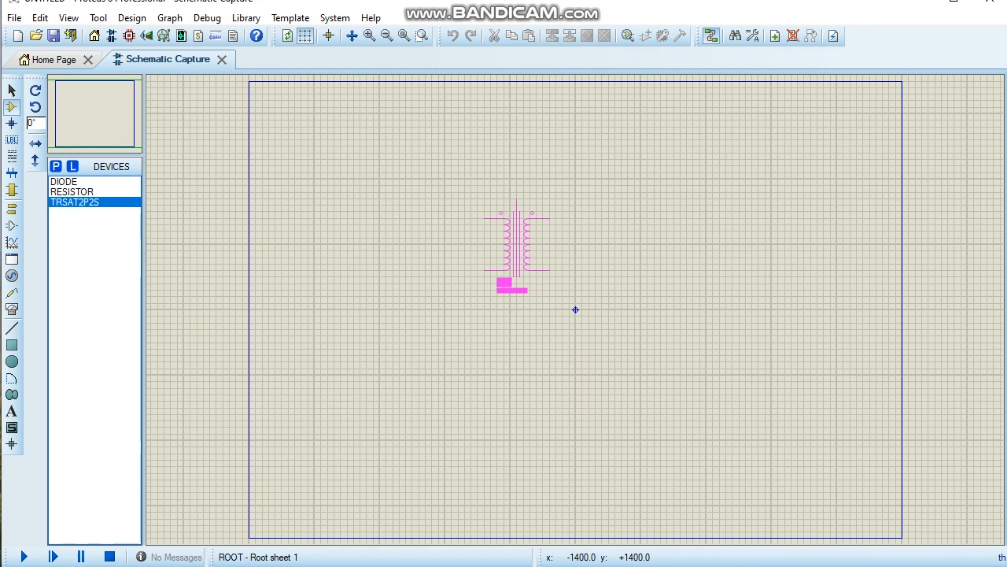
left_click(504, 223)
scroll(530, 250, "up", 3)
scroll(577, 309, "down", 2)
scroll(578, 303, "up", 1)
scroll(575, 322, "down", 2)
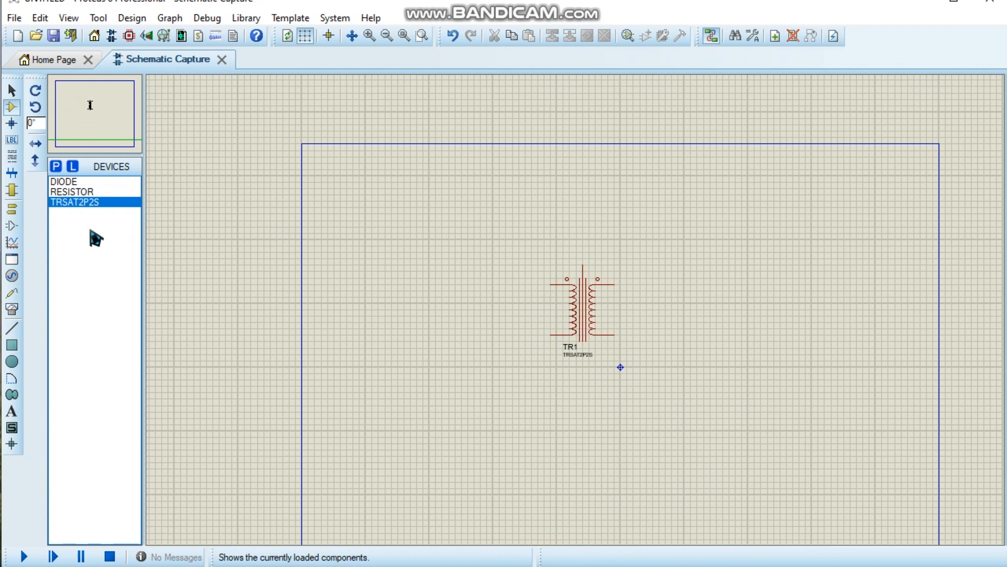
Place the DIODE to the right of the transformer, slightly above its upper secondary pin.
left_click(70, 182)
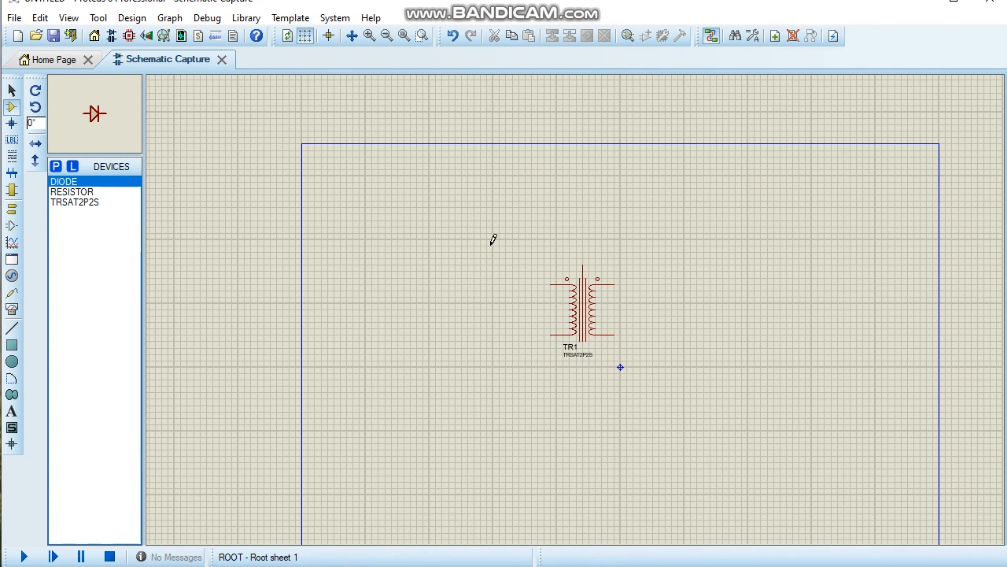
scroll(723, 279, "up", 3)
scroll(549, 303, "down", 2)
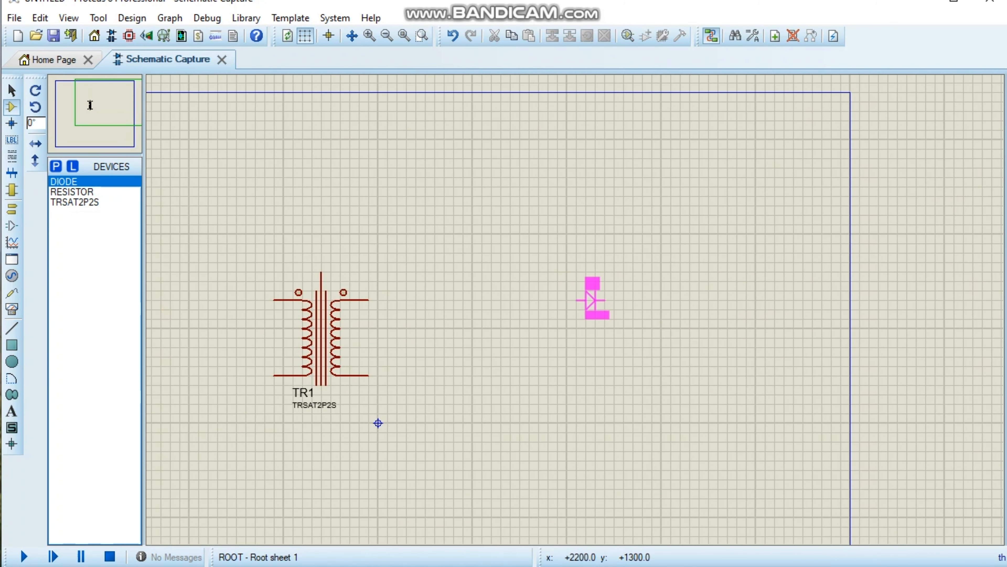
left_click(571, 290)
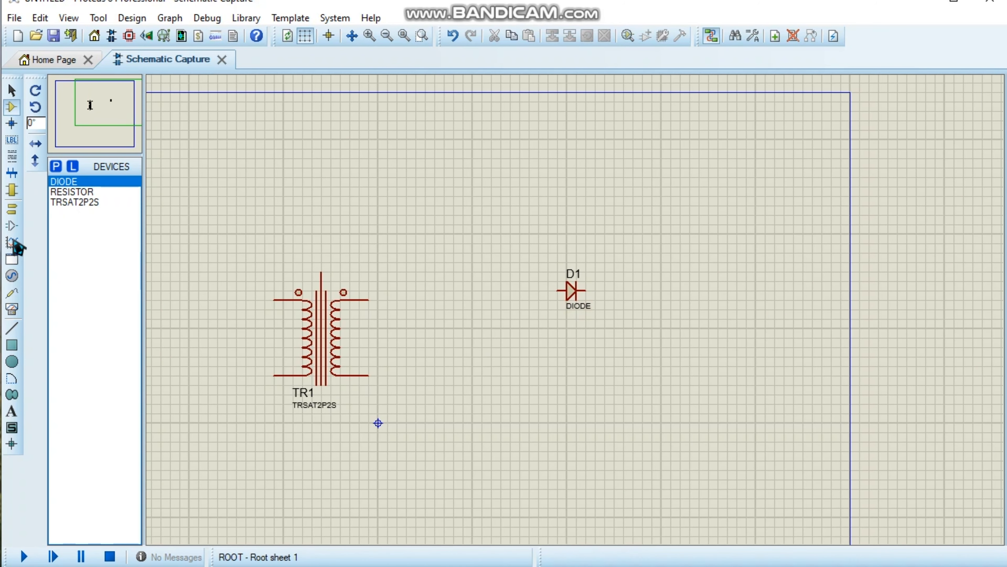
Place the RESISTOR below and to the right of the diode and rotate it clockwise so it stands vertically.
left_click(82, 192)
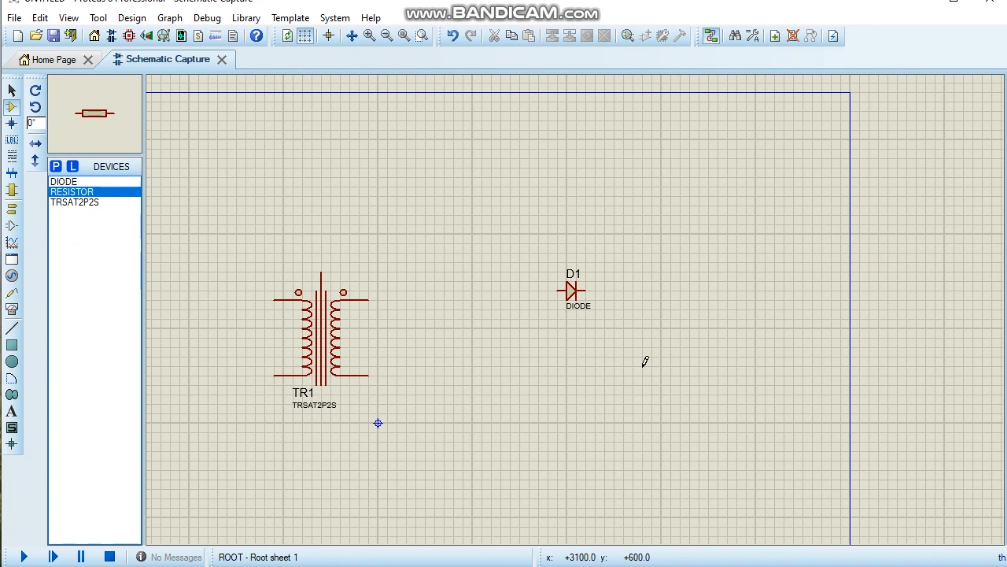
left_click(645, 359)
left_click(635, 355)
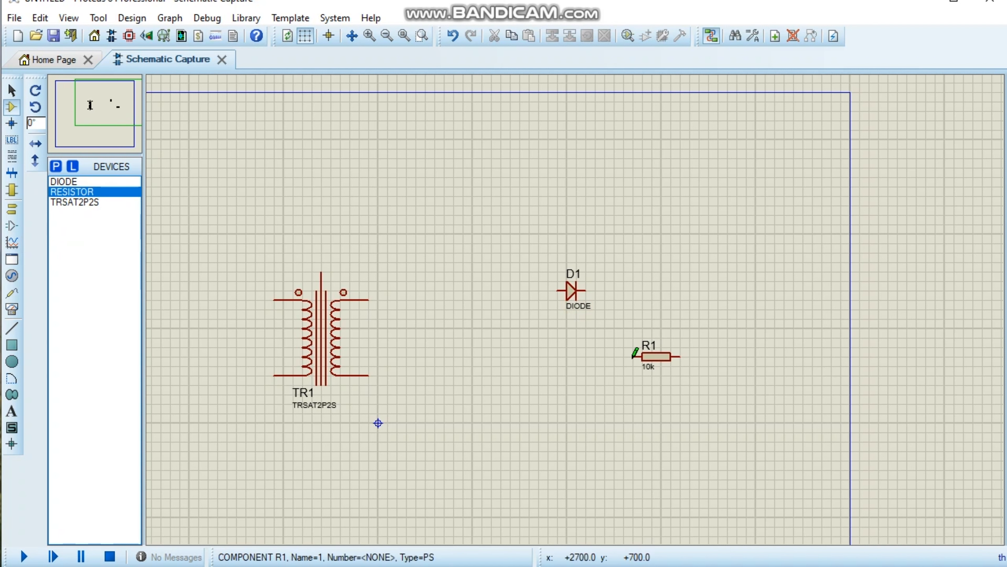
right_click(672, 383)
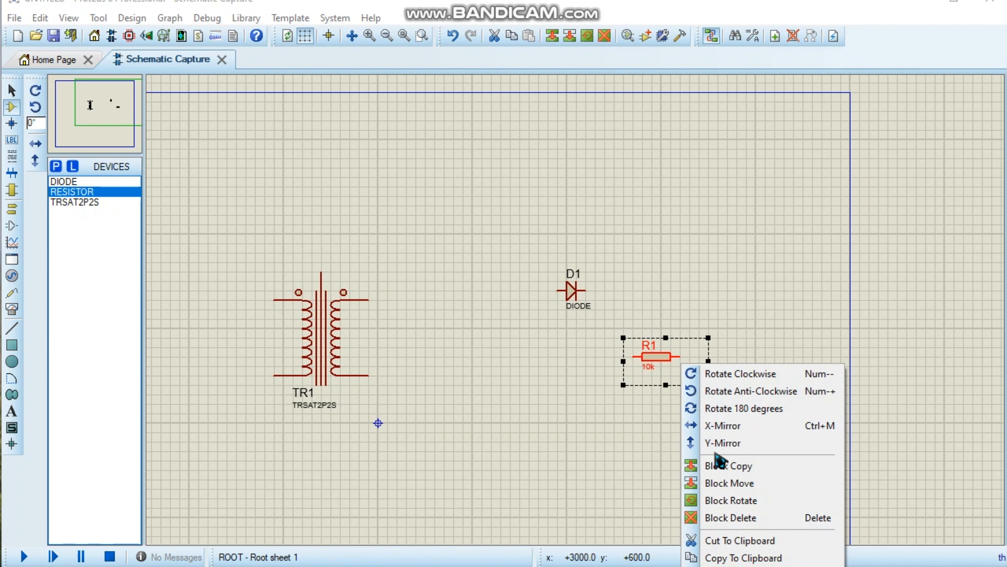
left_click(737, 375)
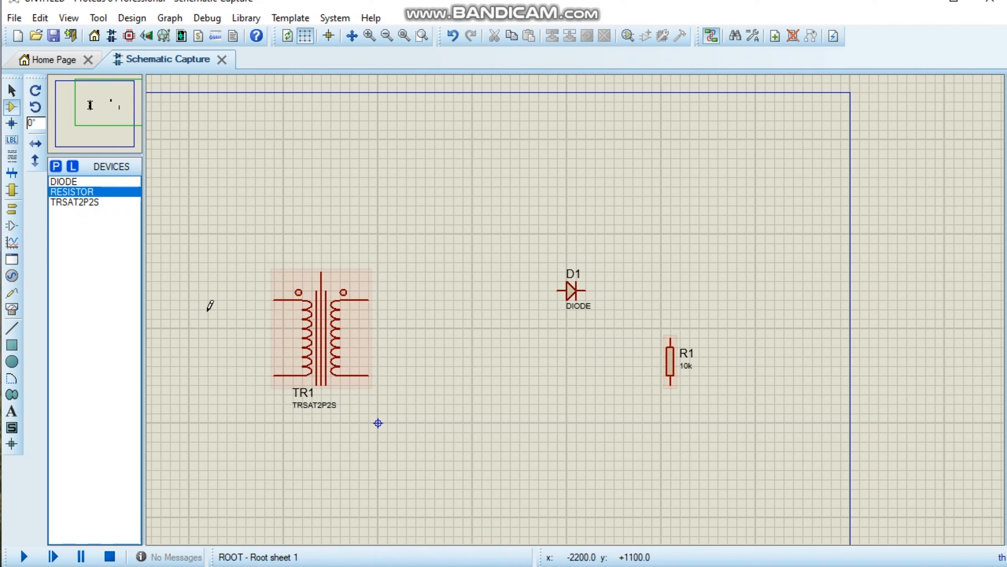
Place a SINE generator to the left of the transformer, near the height of its upper primary pin.
scroll(396, 317, "down", 2)
scroll(419, 320, "up", 1)
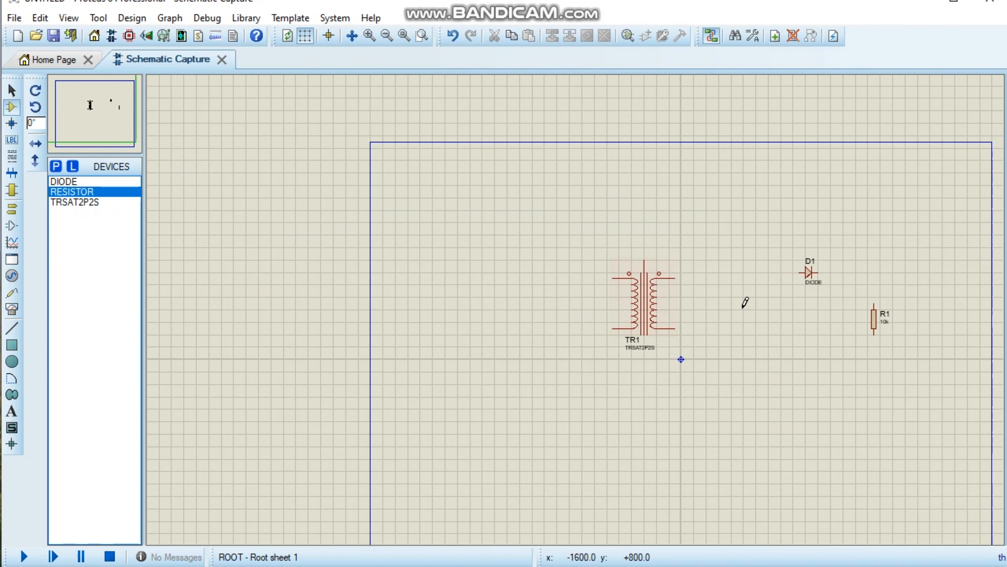
scroll(784, 318, "down", 1)
scroll(526, 292, "up", 1)
scroll(447, 295, "down", 1)
scroll(578, 303, "up", 1)
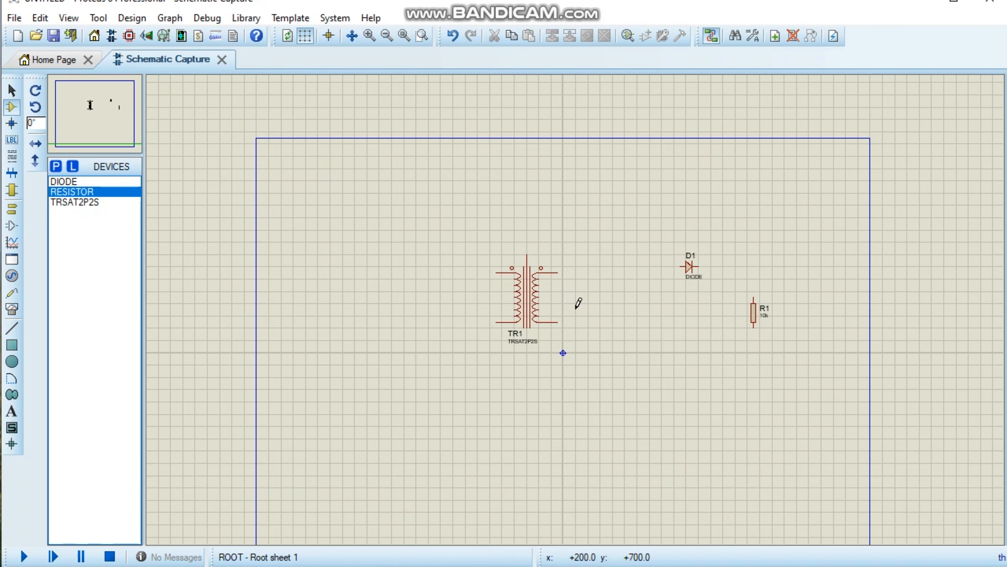
scroll(578, 304, "up", 1)
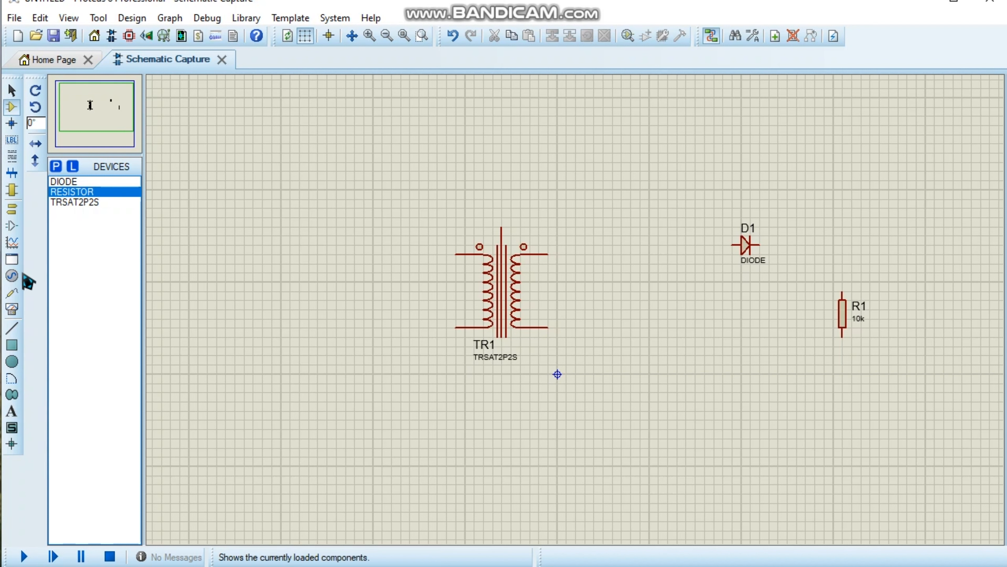
left_click(12, 277)
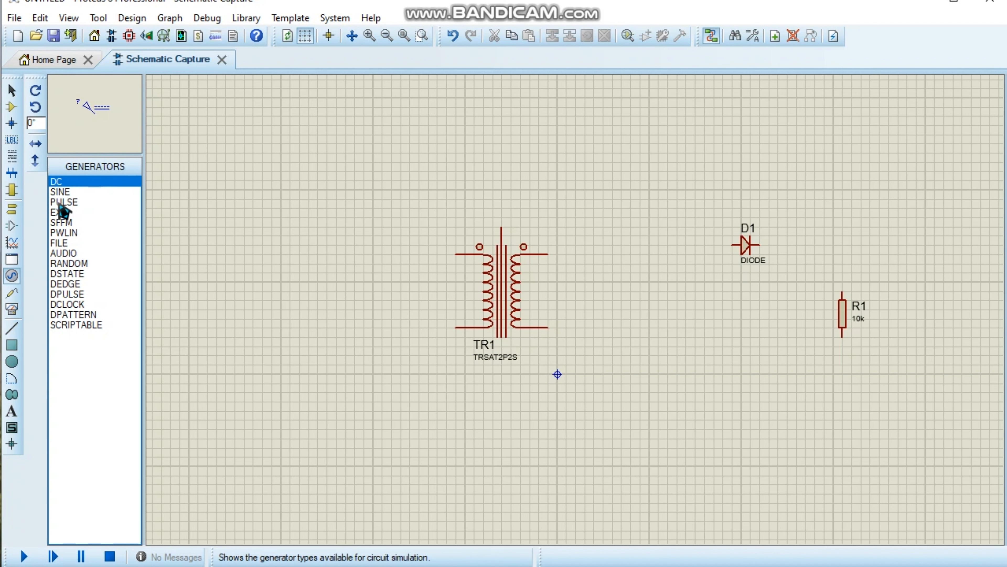
left_click(60, 192)
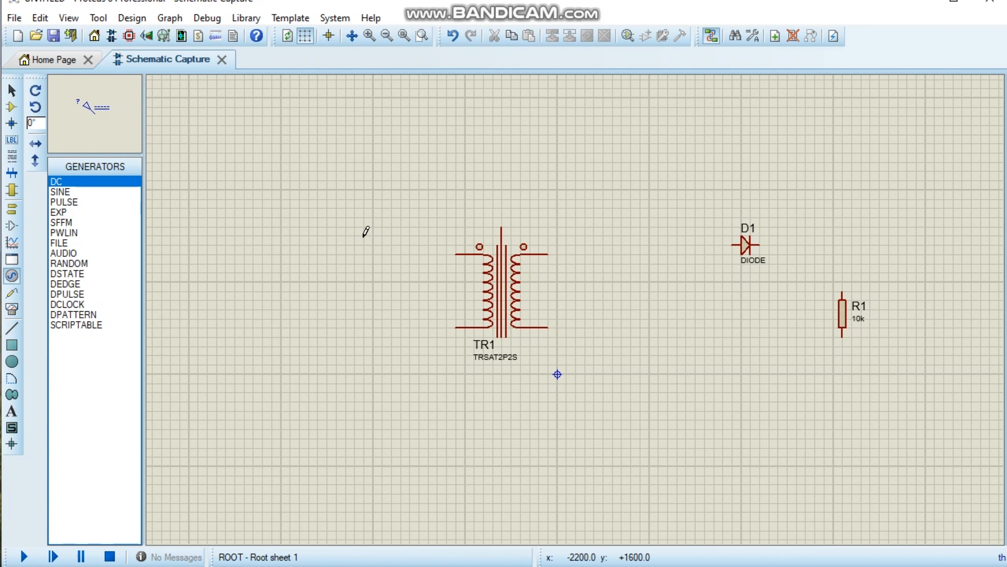
left_click(62, 192)
left_click(400, 280)
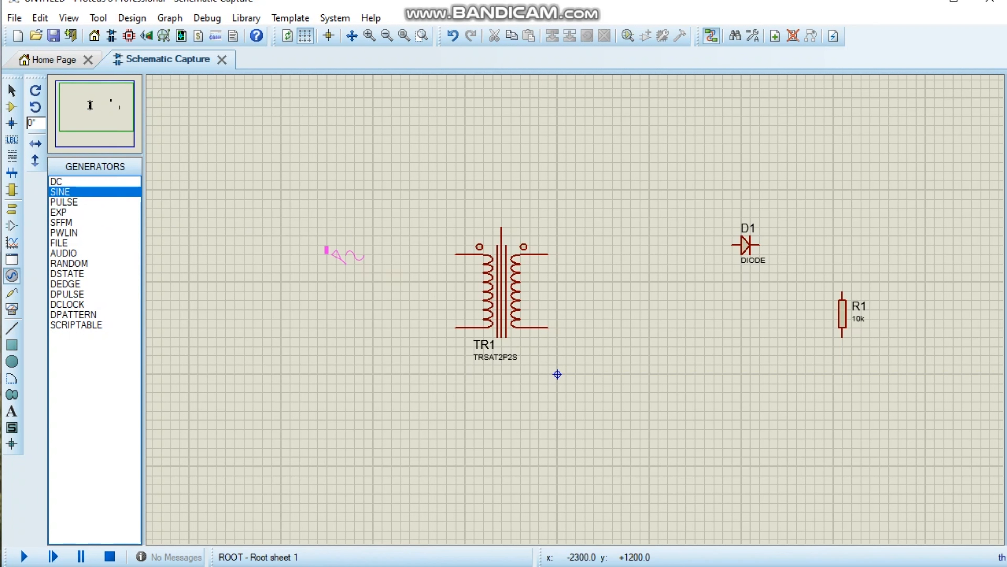
left_click(333, 247)
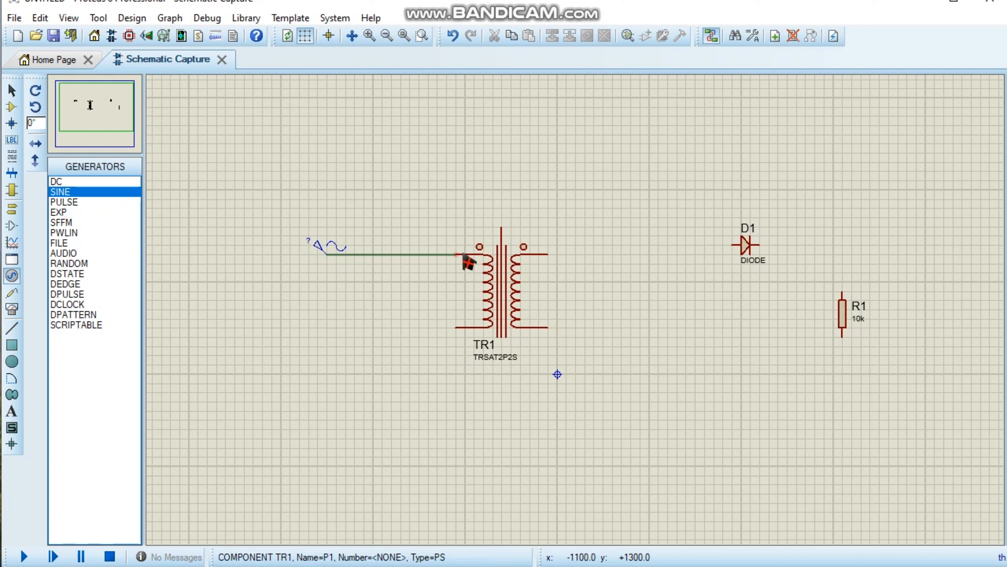
left_click(549, 255)
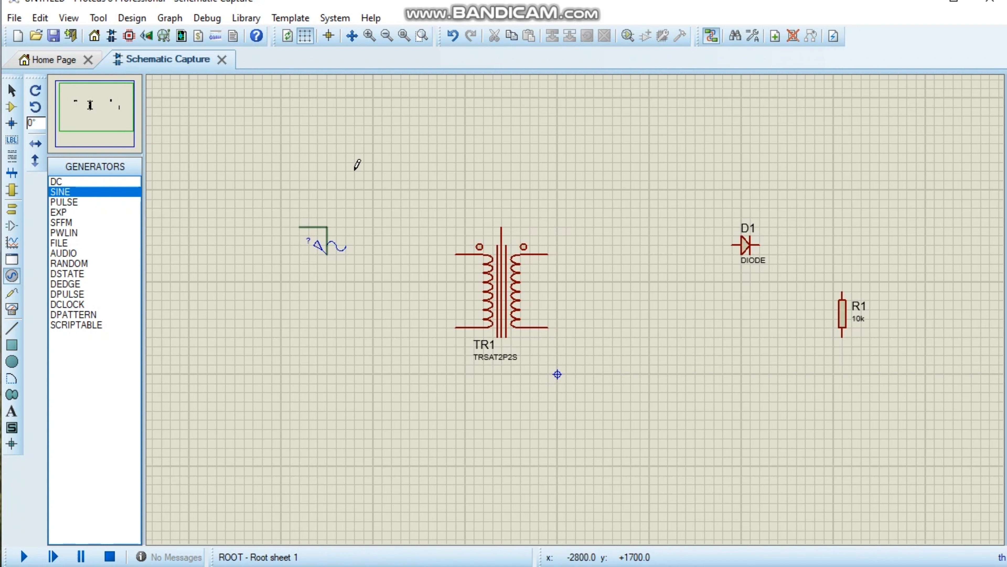
key("Escape")
left_click(330, 250)
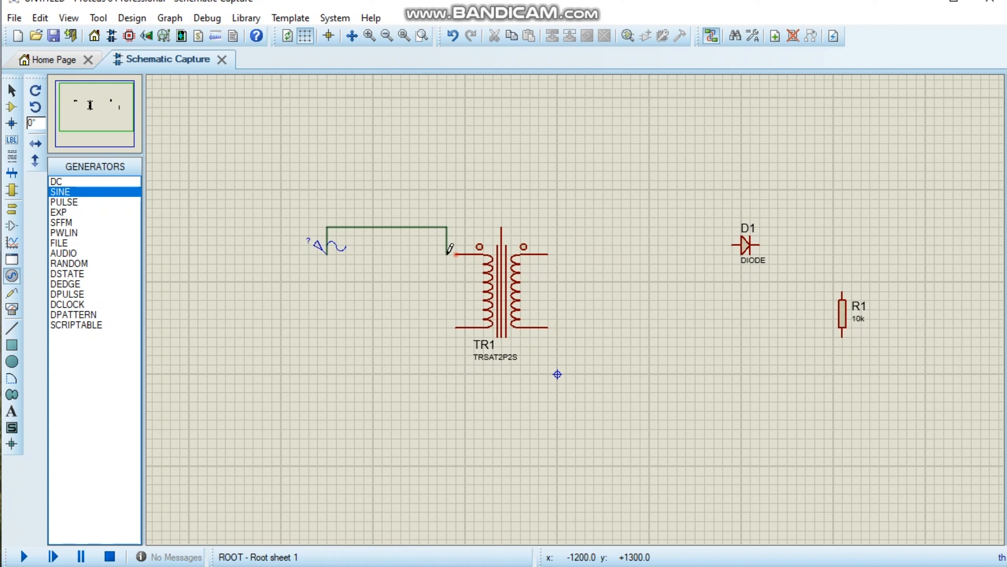
key("Escape")
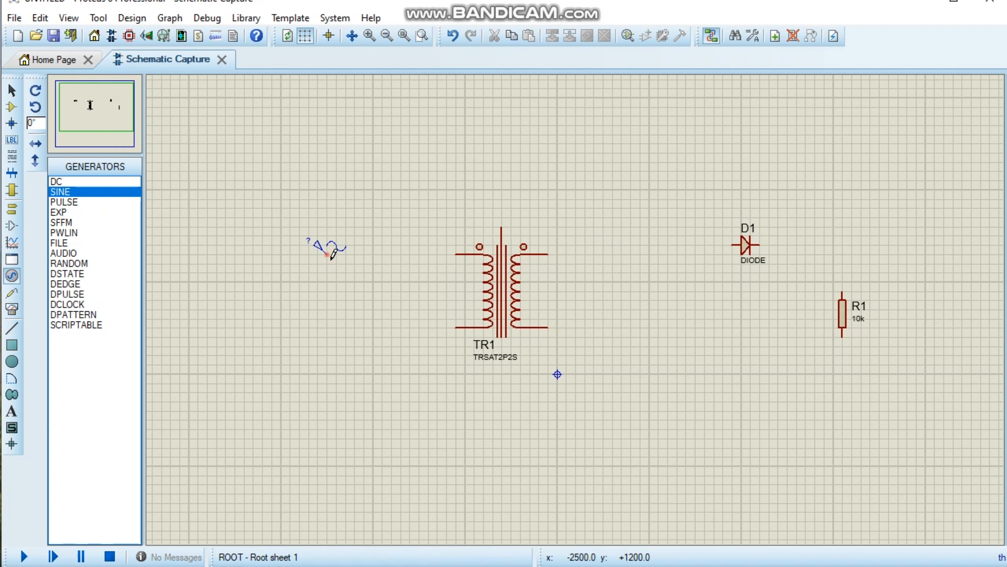
Wire the sine generator to the transformer's upper primary pin, and the upper secondary pin to the diode's anode.
left_click(329, 254)
left_click(455, 254)
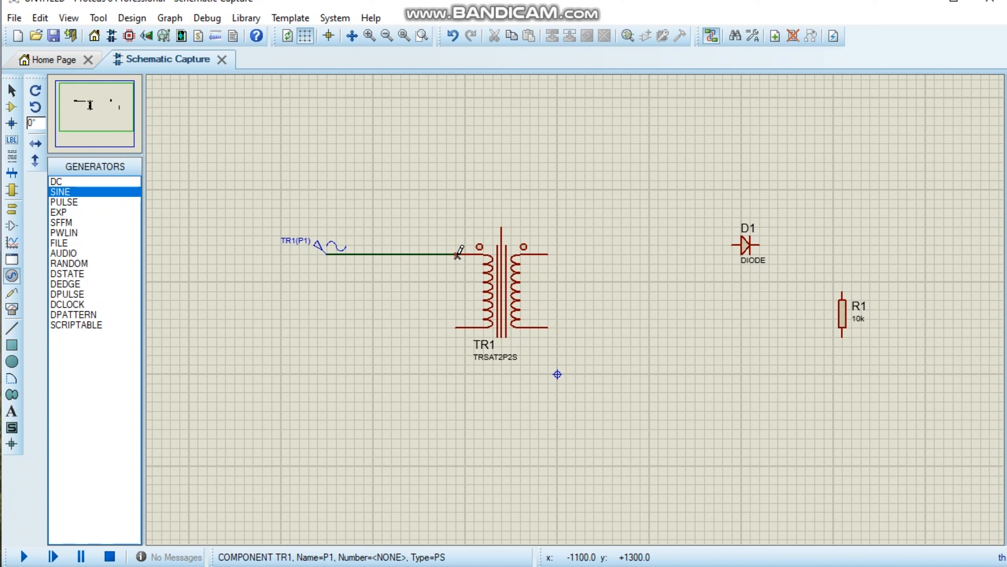
left_click(550, 254)
left_click(733, 243)
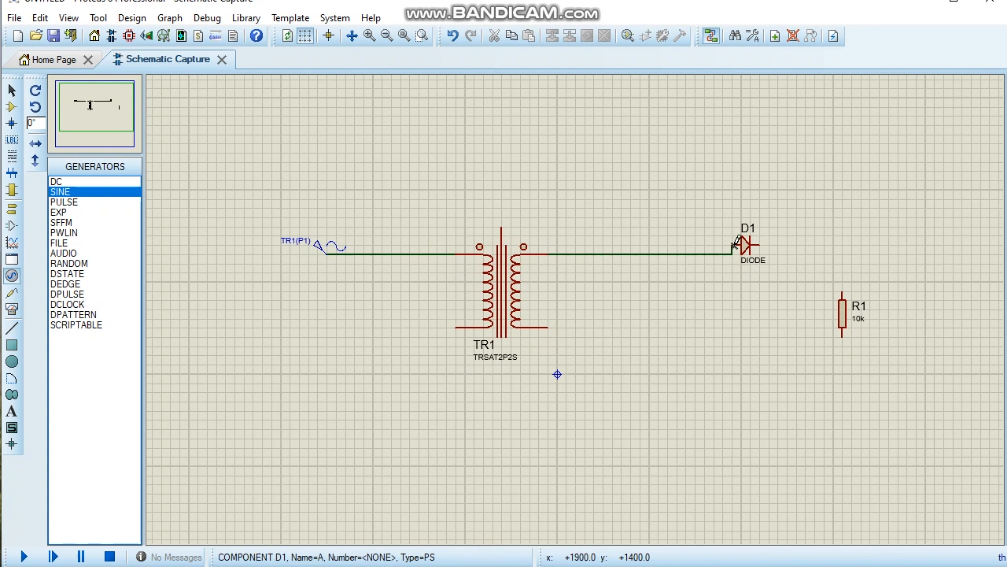
Line the diode up with the upper secondary wire and wire its cathode through the resistor back to the lower secondary pin.
left_click_drag(695, 207, 755, 257)
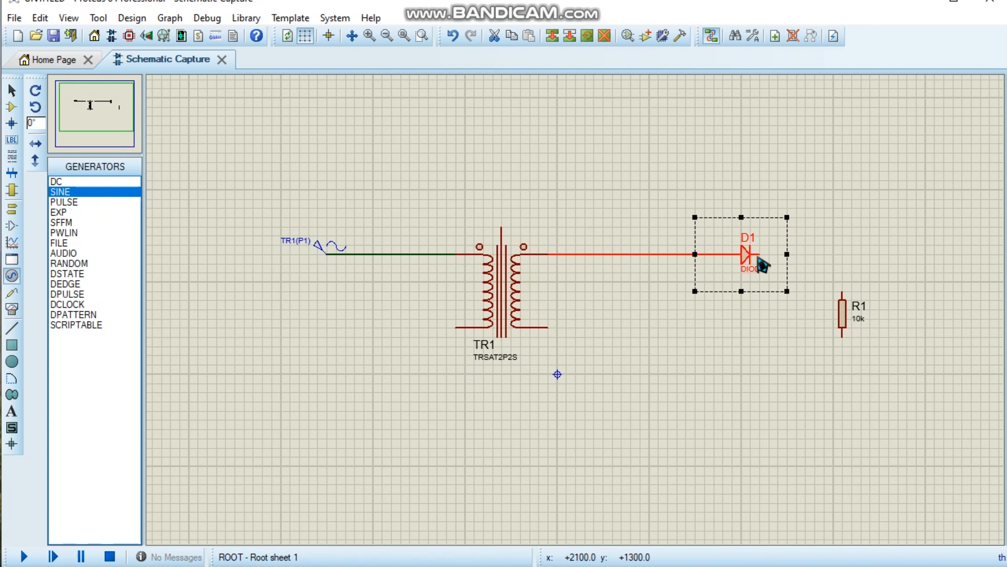
left_click(807, 254)
left_click(761, 250)
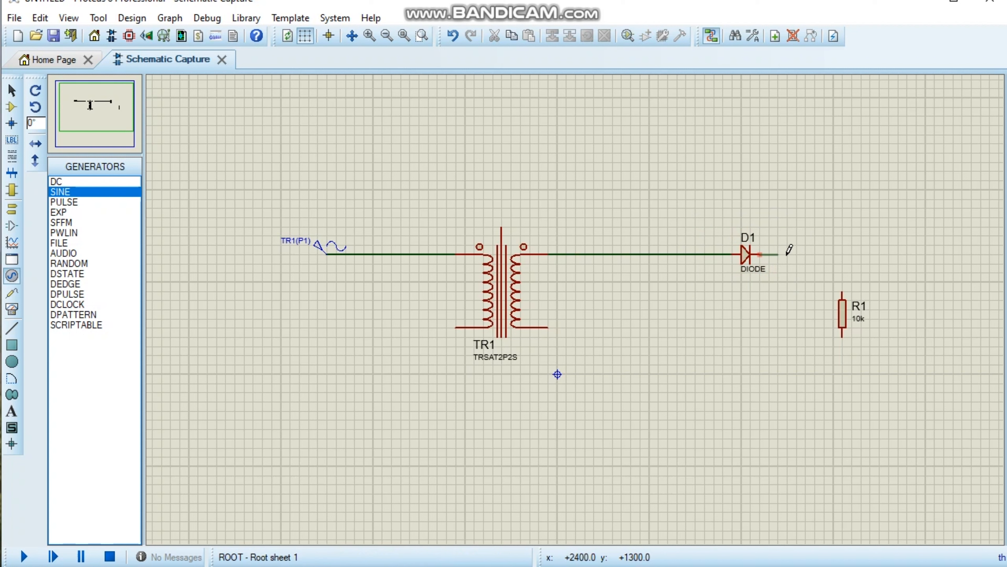
left_click(843, 335)
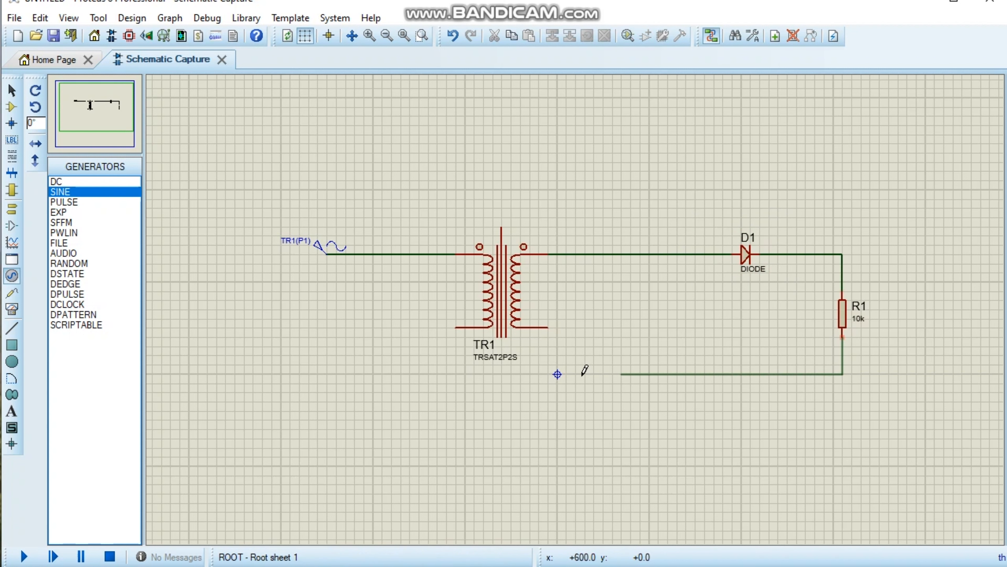
left_click(549, 332)
Place an OSCILLOSCOPE virtual instrument to the right of the resistor.
scroll(808, 297, "down", 1)
scroll(817, 300, "up", 1)
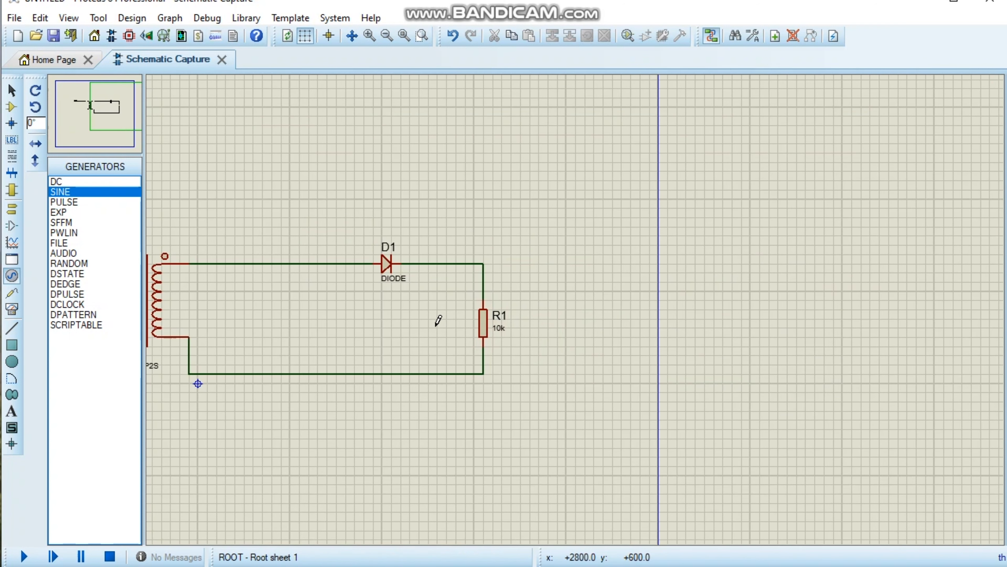
scroll(382, 313, "down", 1)
scroll(337, 300, "down", 1)
scroll(581, 302, "up", 1)
scroll(791, 331, "down", 1)
scroll(578, 304, "up", 1)
scroll(575, 315, "down", 1)
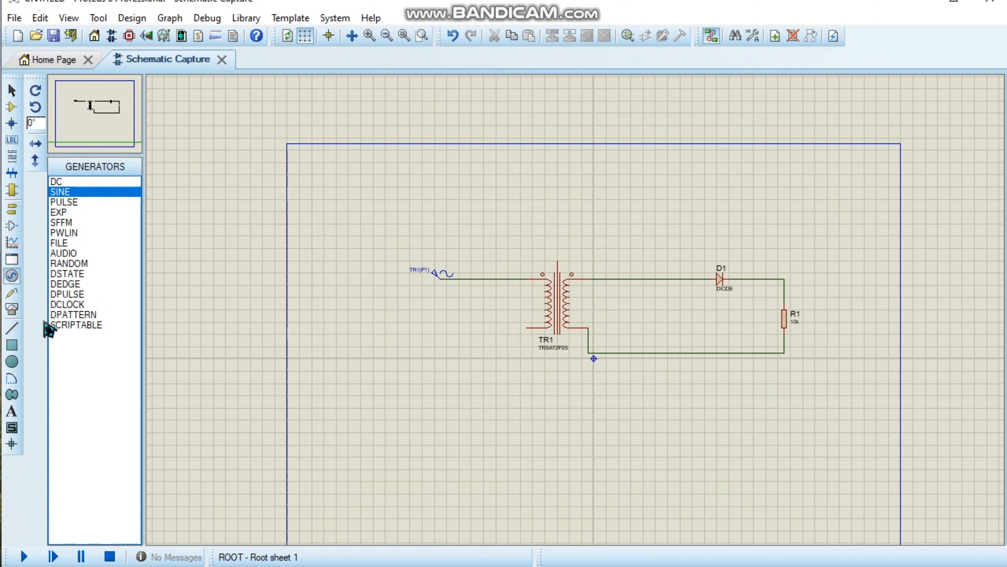
left_click(11, 309)
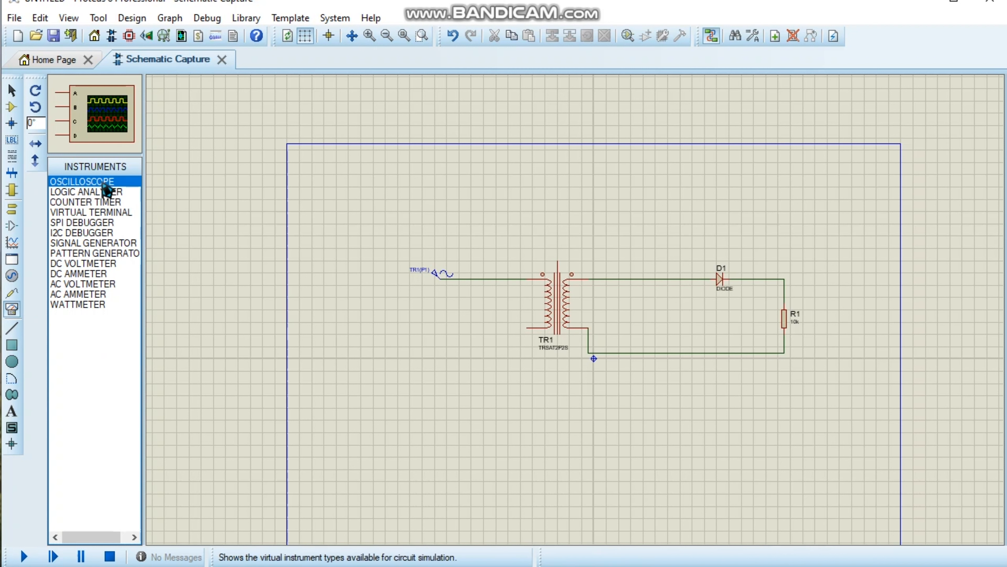
left_click(841, 278)
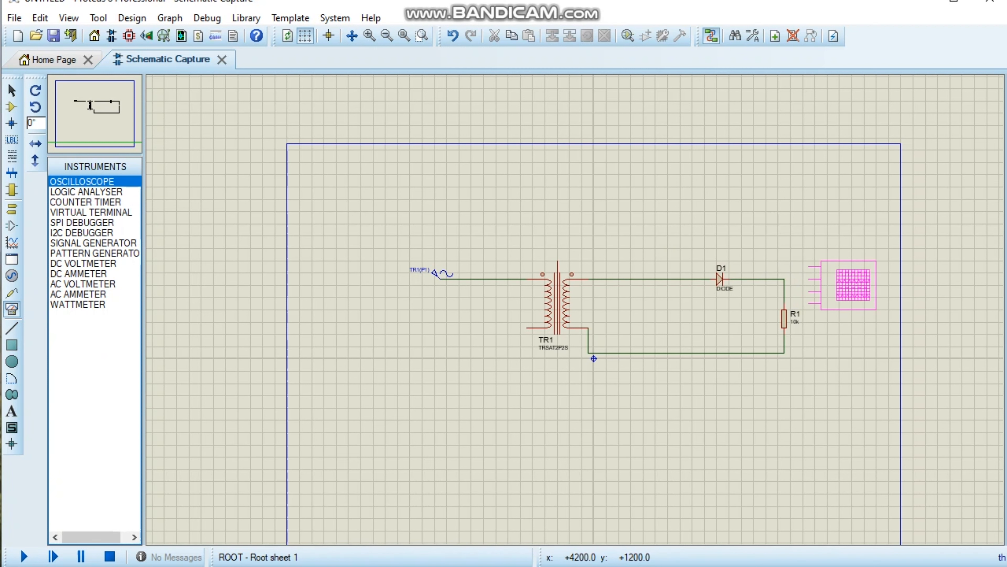
left_click(842, 283)
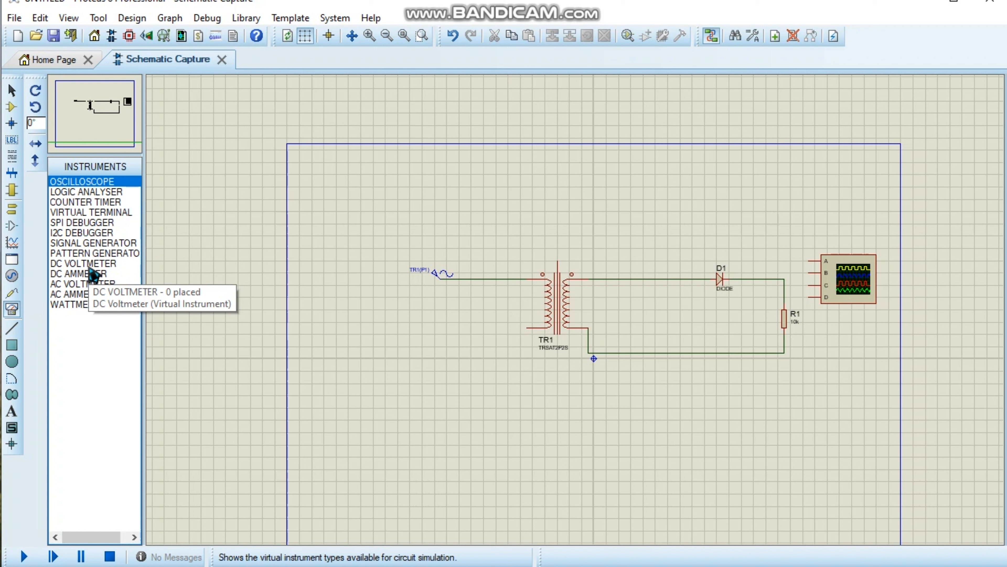
Place a DC VOLTMETER inside the secondary loop, just left of the resistor.
left_click(92, 284)
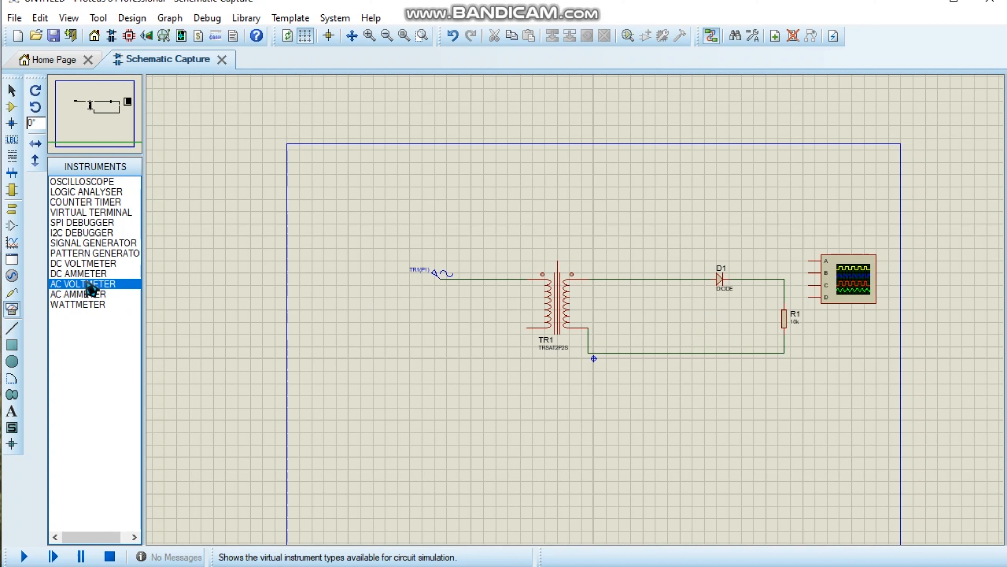
left_click(84, 264)
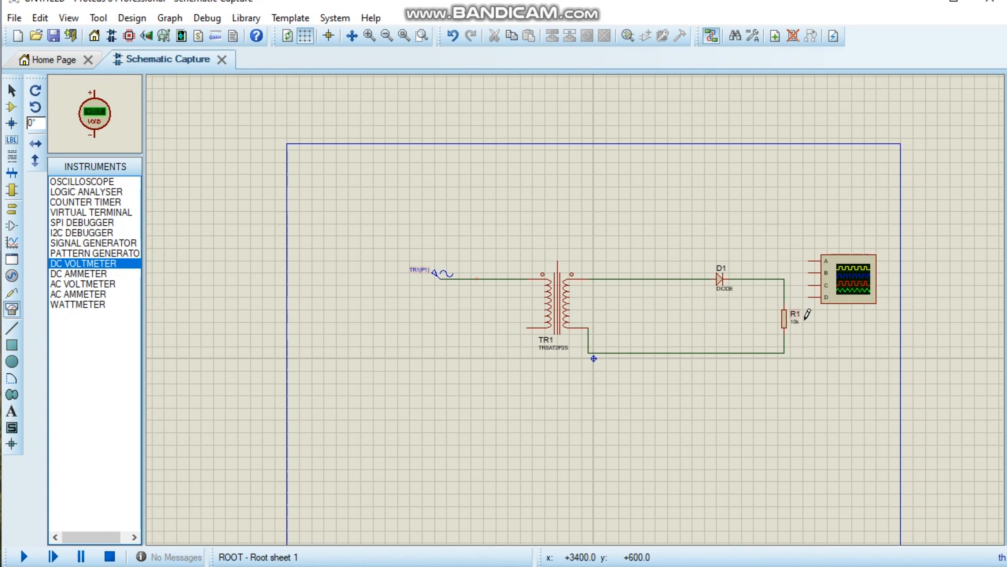
right_click(743, 318)
left_click(718, 327)
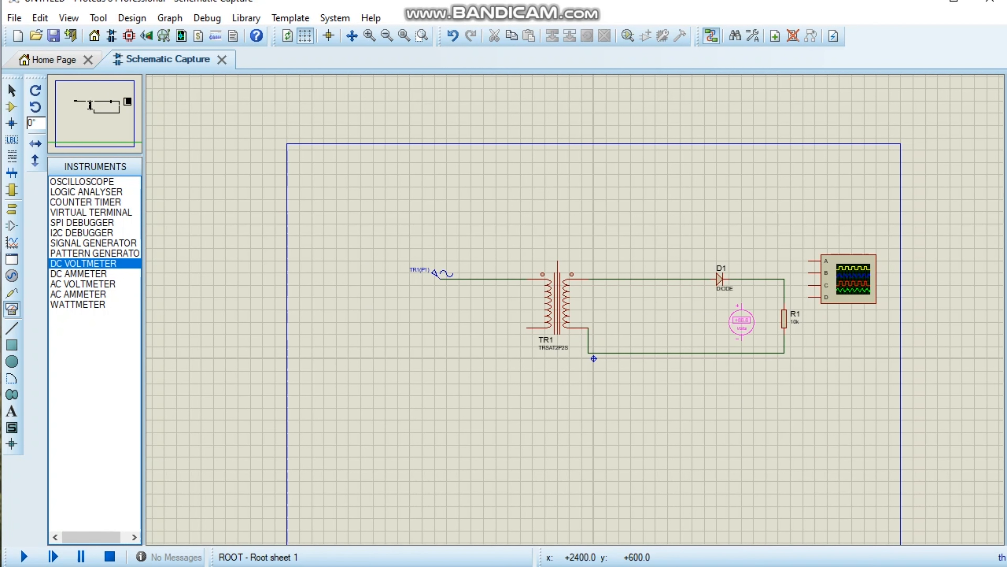
left_click(747, 322)
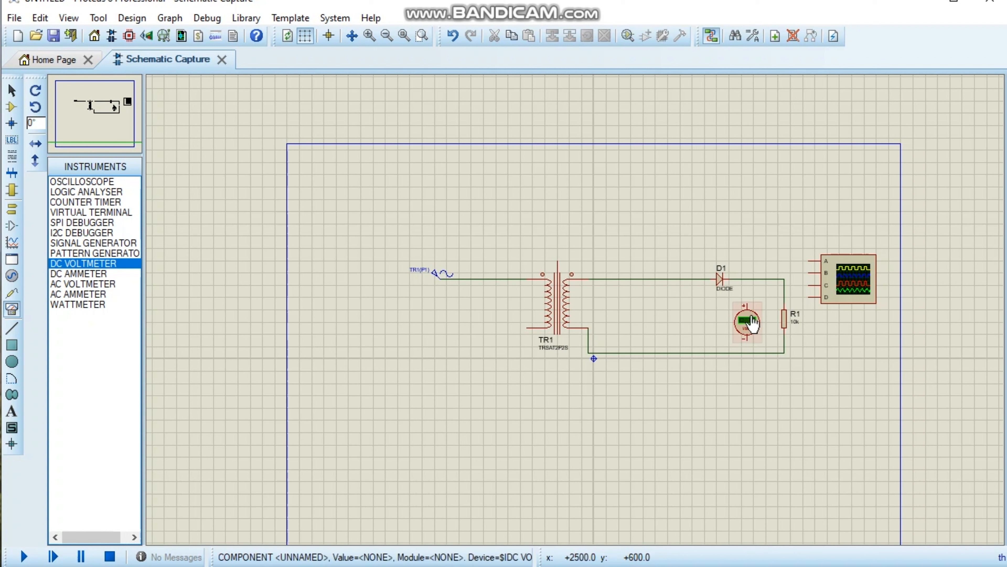
Wire the DC voltmeter in parallel with the resistor, its plus pin to the diode's output wire and minus pin to the return wire.
left_click(747, 279)
left_click(747, 305)
left_click(747, 338)
left_click(747, 353)
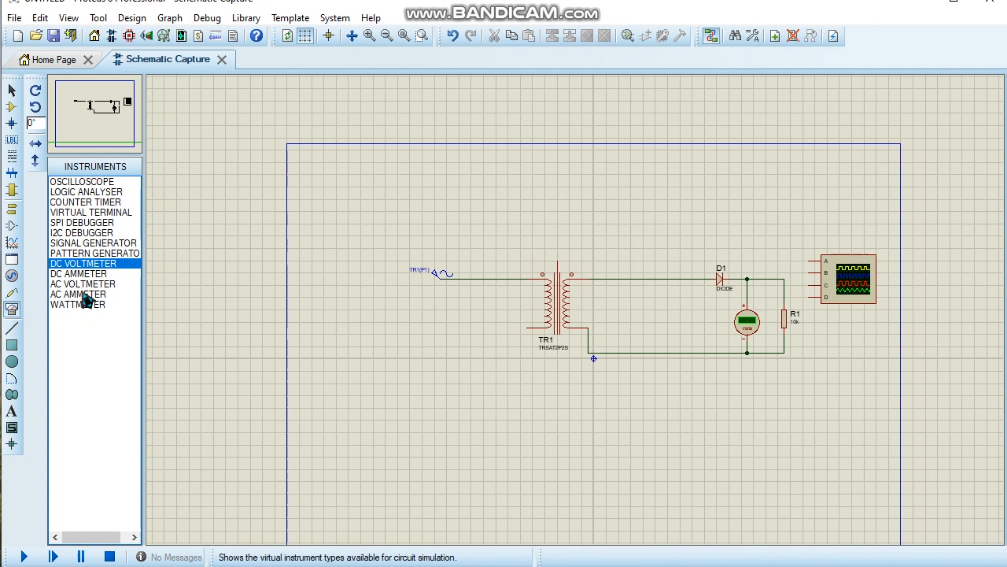
Place an AC VOLTMETER between the DC voltmeter and the resistor.
left_click(83, 284)
left_click(651, 305)
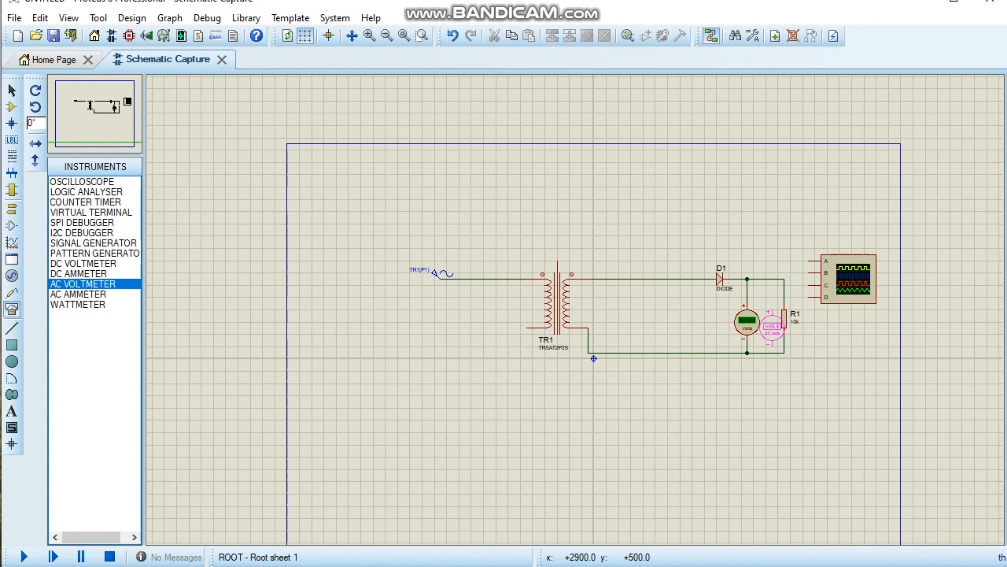
left_click(766, 326)
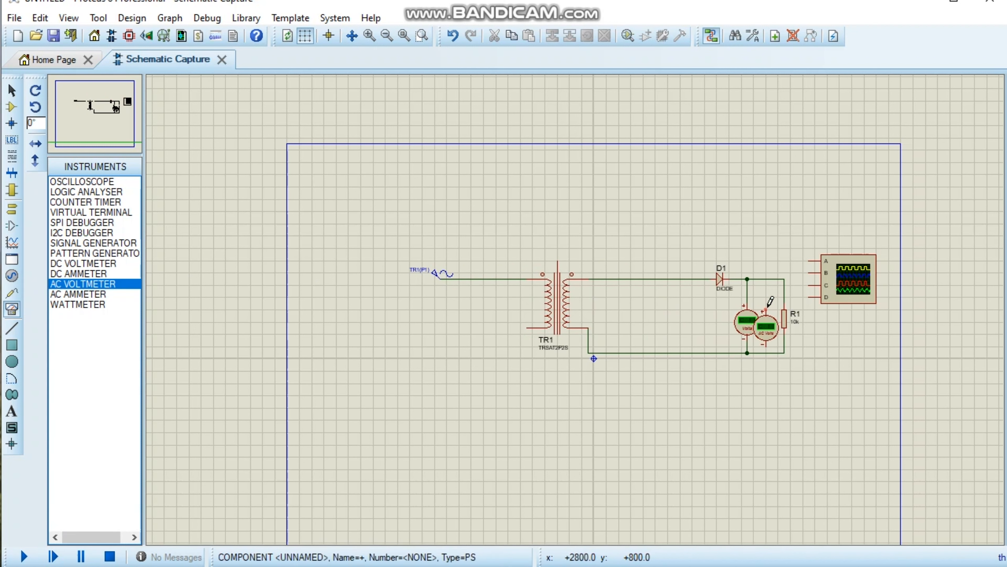
Wire the AC voltmeter in parallel with the resistor, its plus pin to the diode's output wire and minus pin to the return wire.
left_click(767, 306)
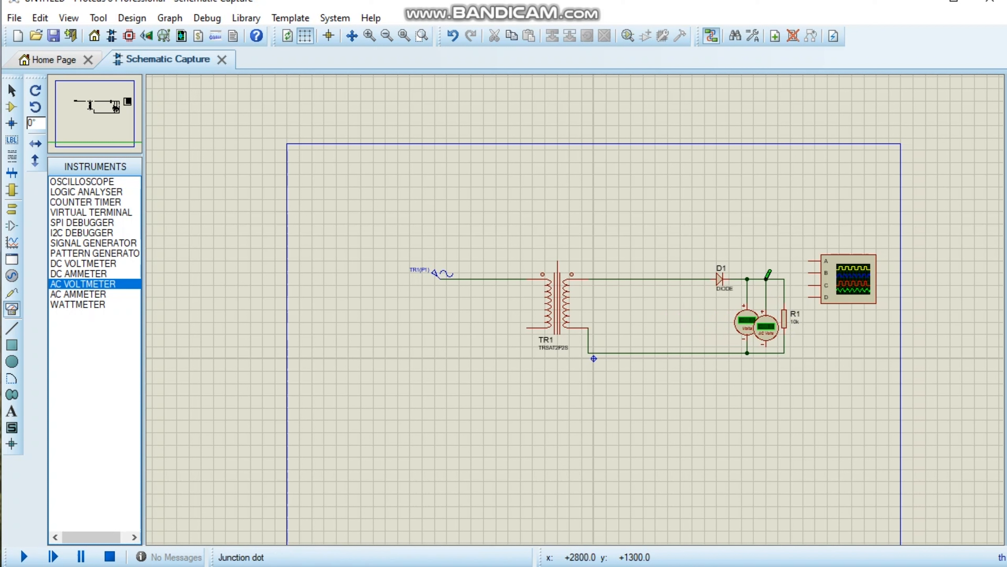
left_click(766, 279)
left_click(766, 348)
left_click(766, 352)
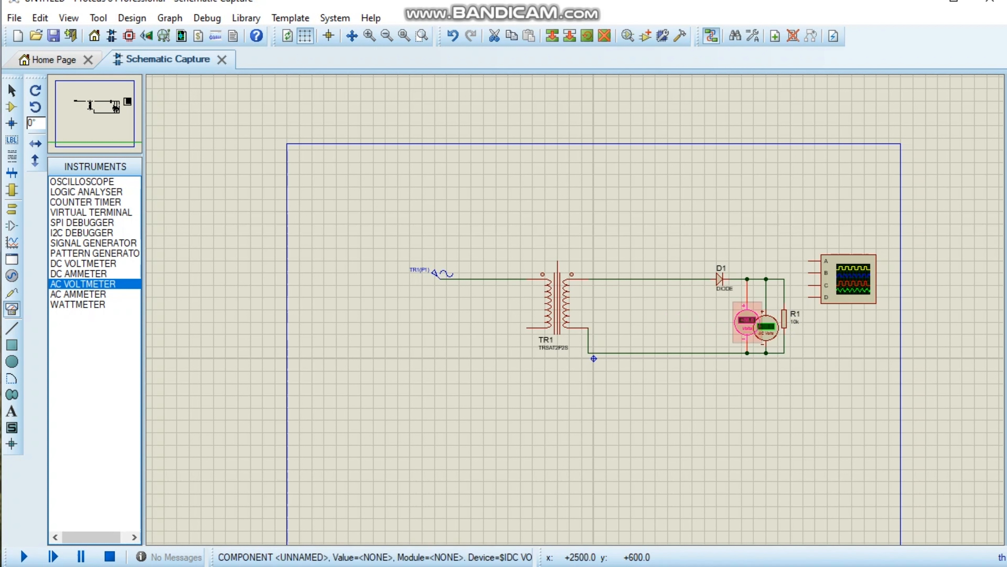
Move the DC voltmeter slightly left so it stands clear of the AC voltmeter.
left_click_drag(745, 322, 728, 327)
left_click(746, 375)
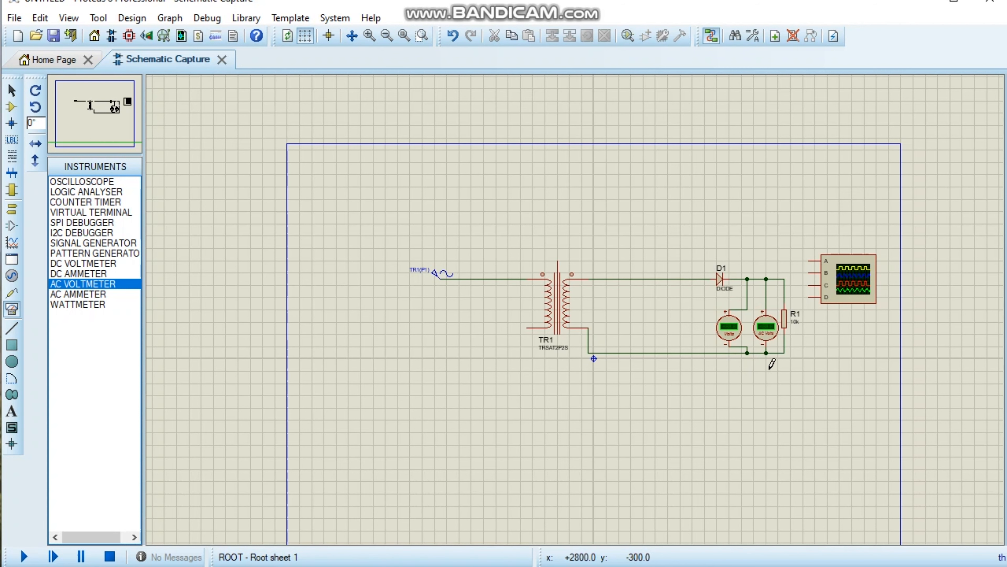
scroll(578, 304, "up", 2)
scroll(488, 270, "down", 1)
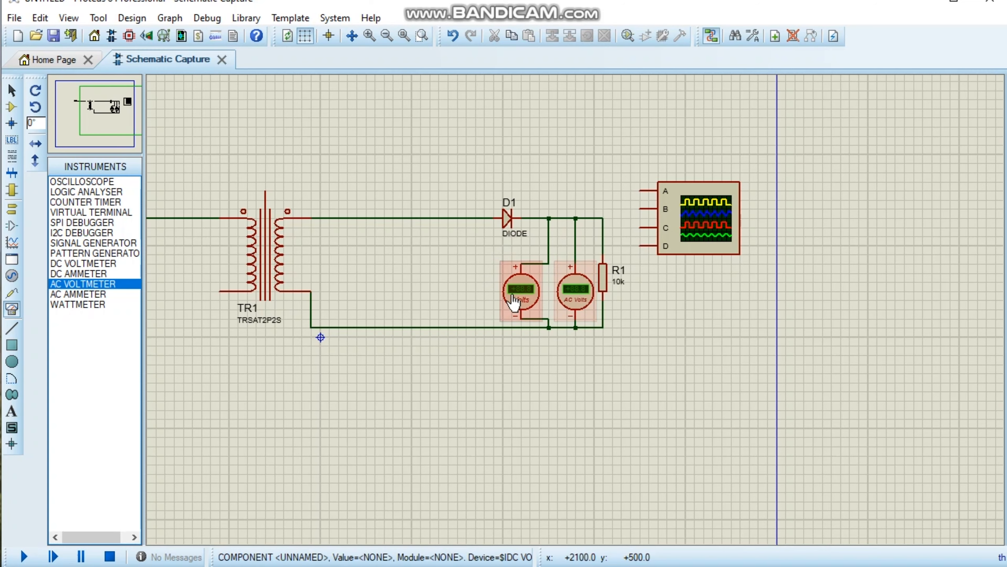
scroll(516, 295, "up", 1)
scroll(577, 317, "down", 2)
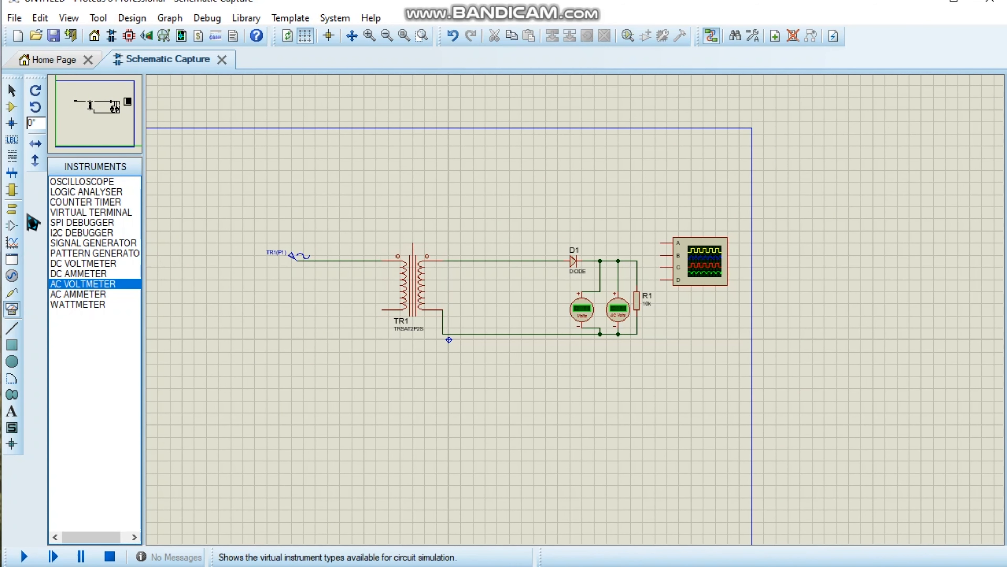
Place a GROUND terminal below the sine source and wire it to the transformer's lower primary pin.
left_click(12, 277)
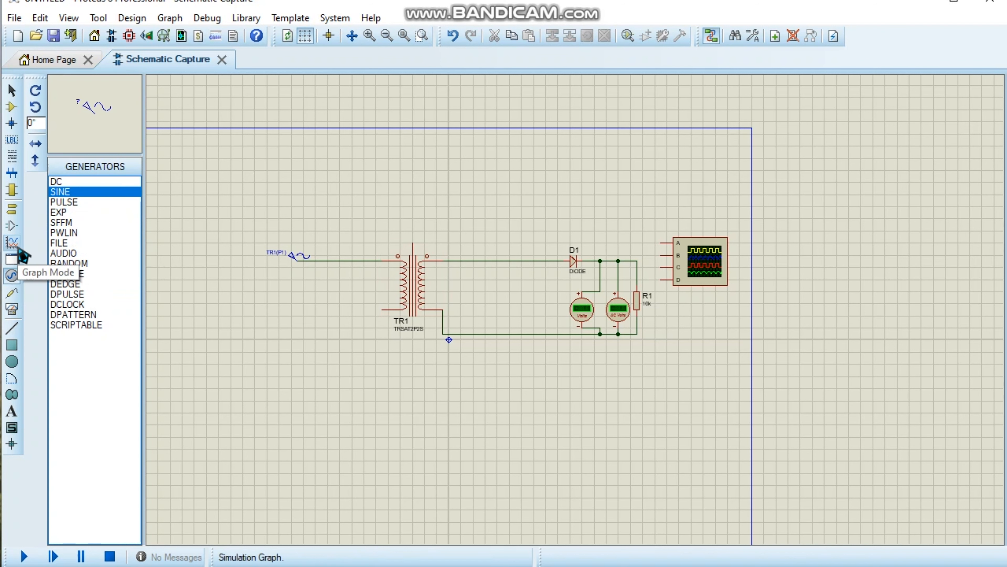
left_click(16, 245)
left_click(16, 228)
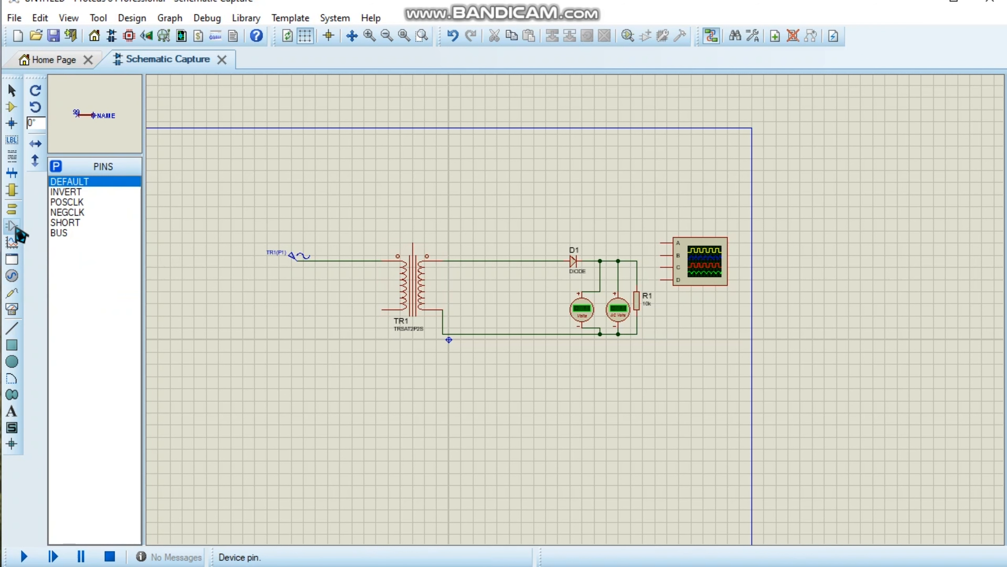
left_click(11, 209)
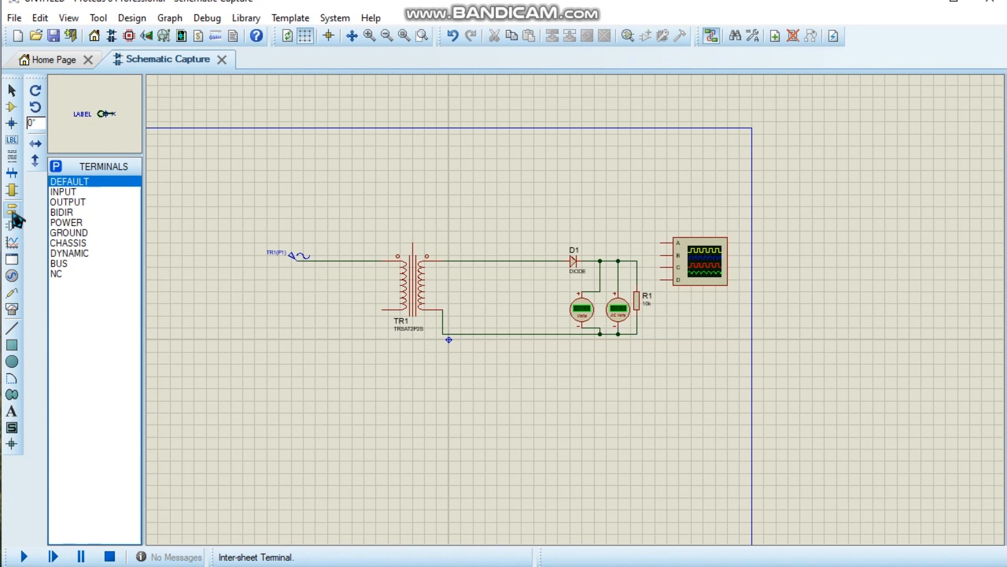
left_click(73, 233)
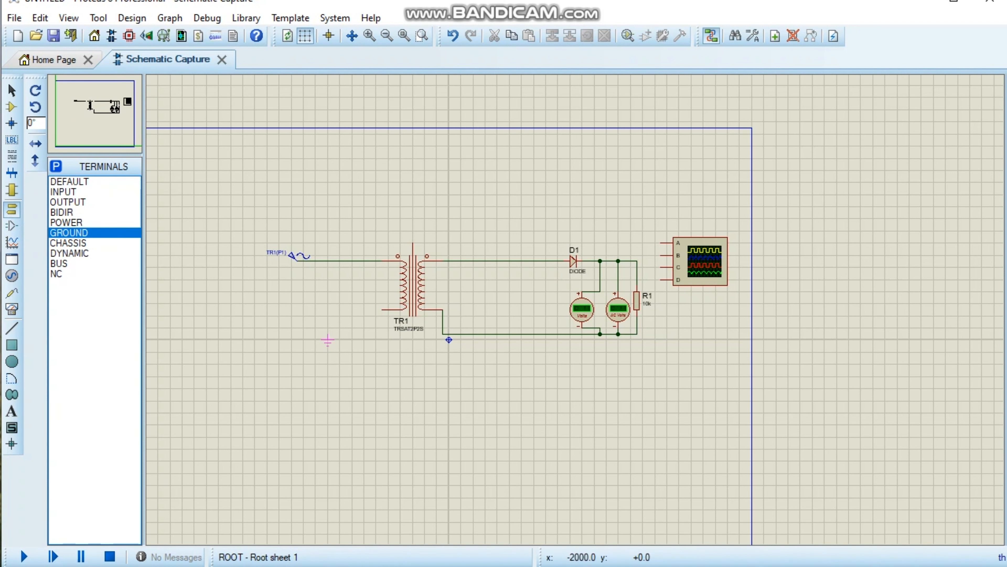
left_click(327, 340)
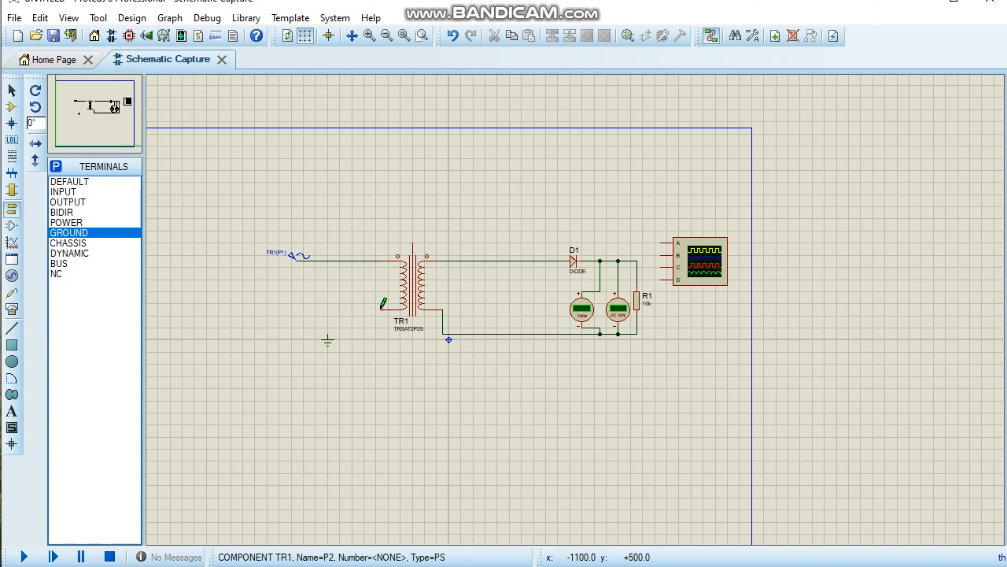
left_click(328, 335)
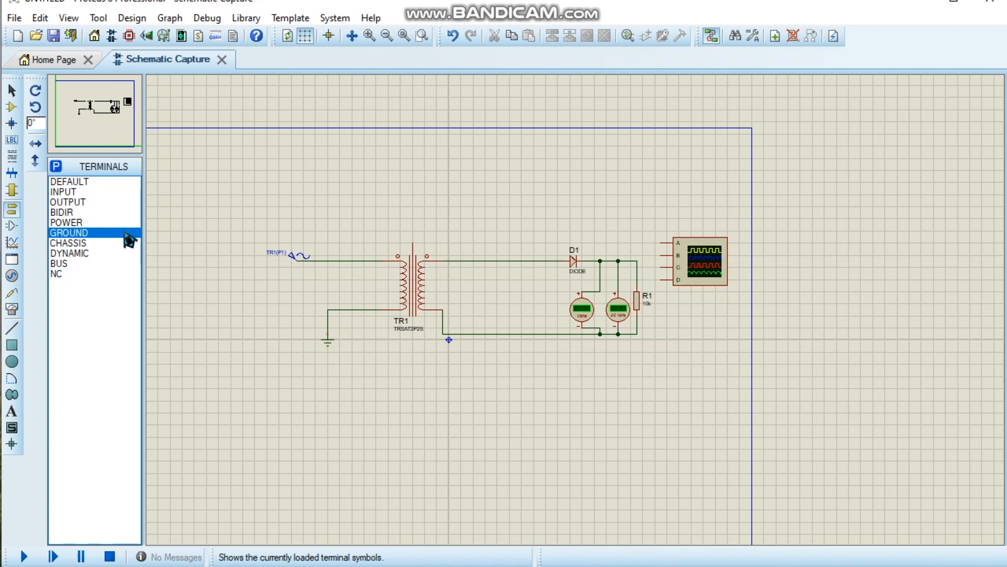
Place a second GROUND terminal below the secondary return wire and connect it to that wire.
left_click(534, 361)
left_click(534, 359)
scroll(561, 349, "up", 1)
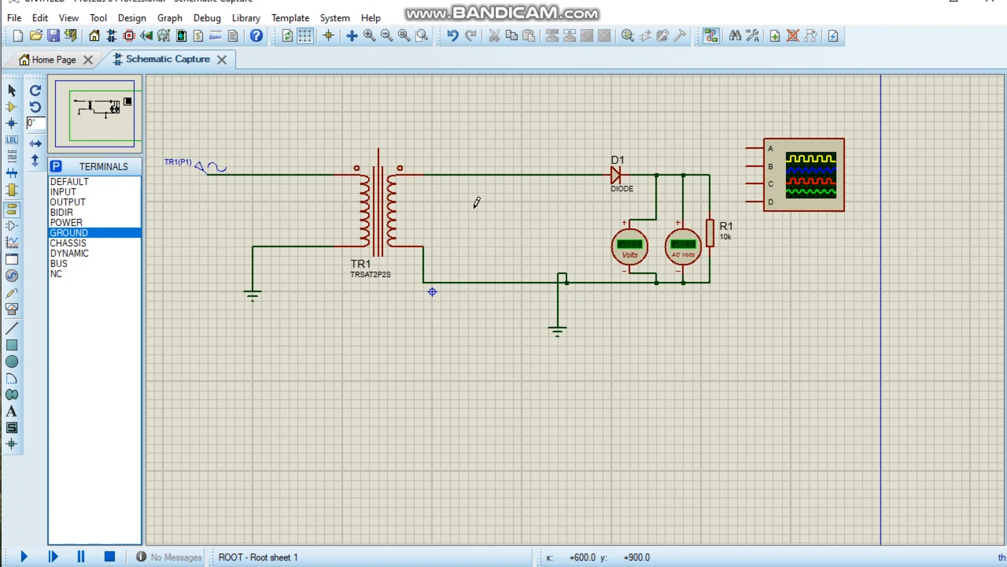
Wire the sine source's output to oscilloscope channel A and the transformer's upper secondary wire, before the diode, to channel B.
left_click(280, 175)
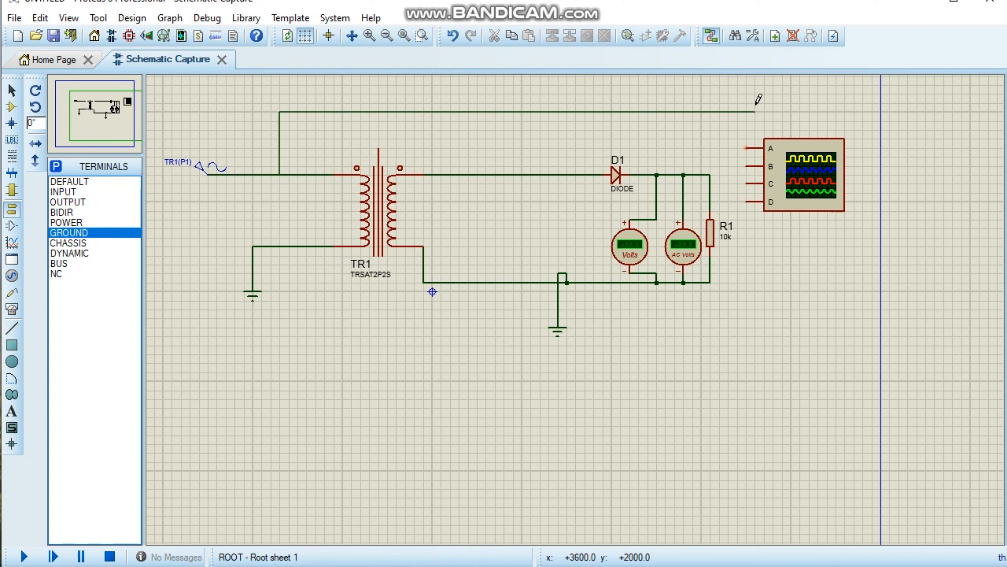
left_click(748, 147)
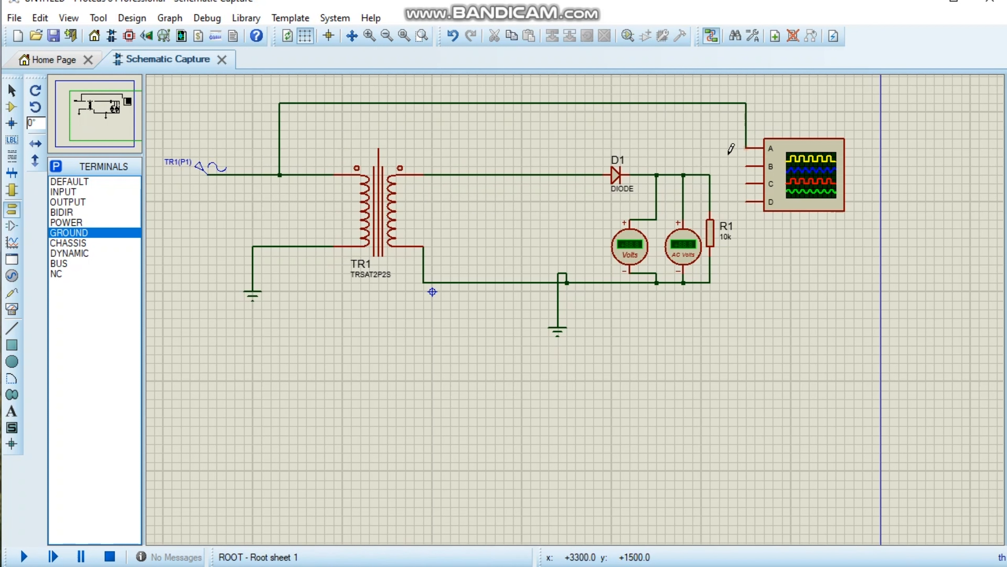
left_click(489, 175)
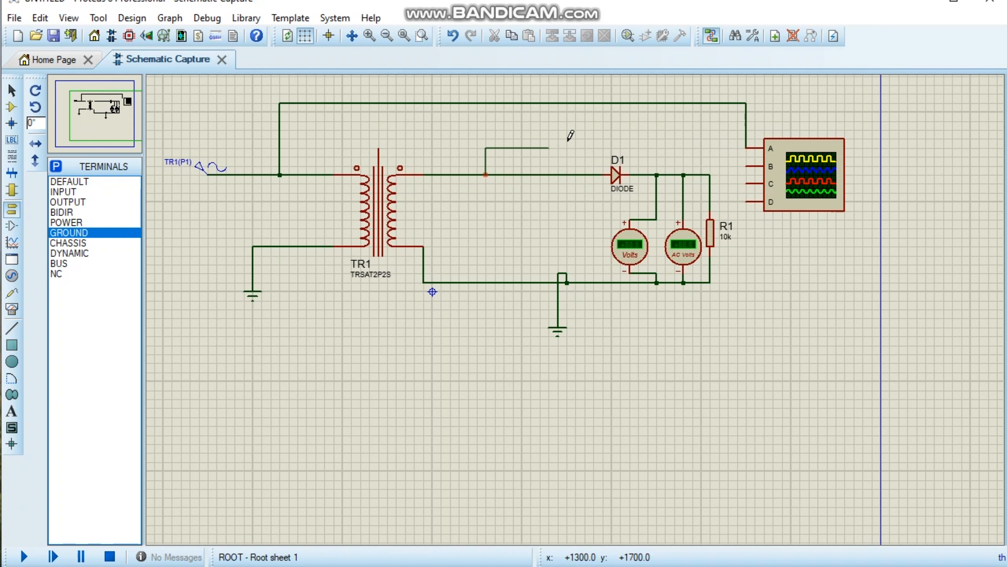
left_click(750, 166)
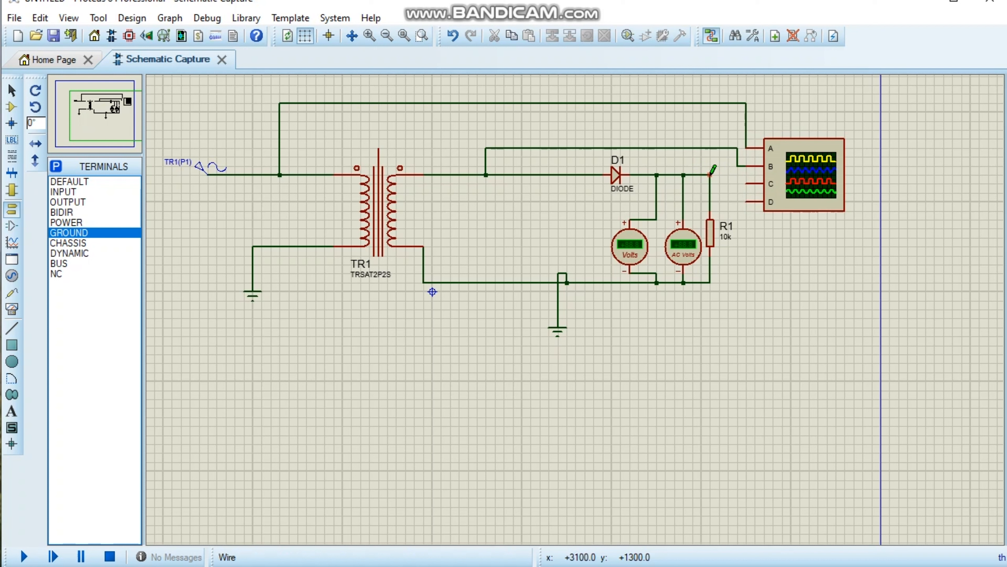
Wire the diode's output node above the resistor to oscilloscope channel C and the return wire below the resistor to channel D.
left_click(711, 174)
left_click(747, 184)
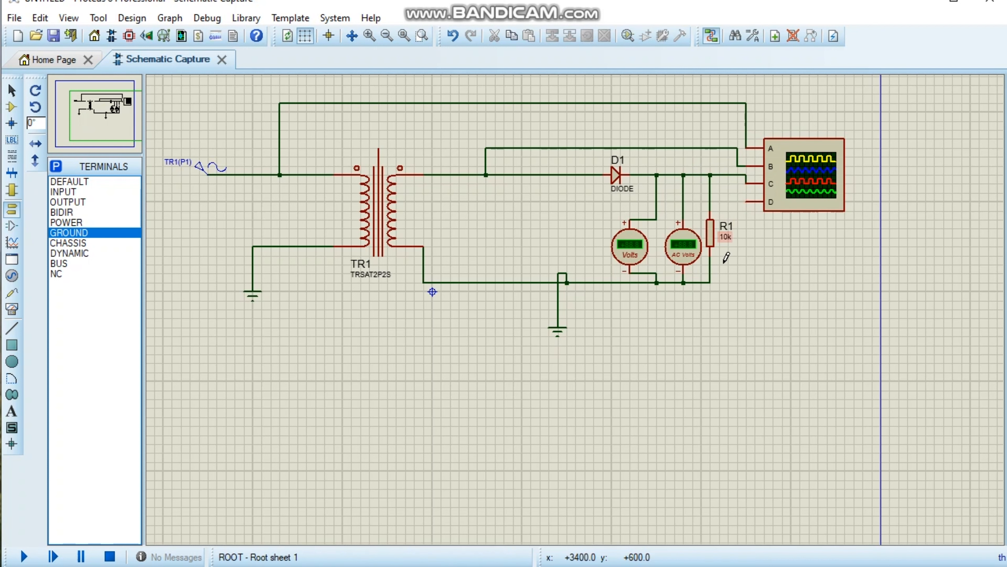
left_click(709, 282)
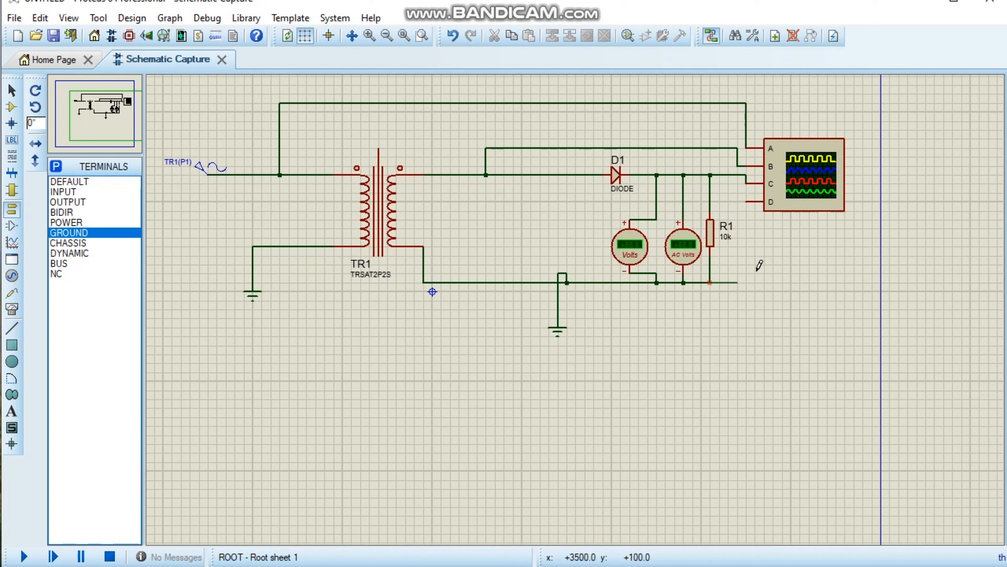
left_click(748, 202)
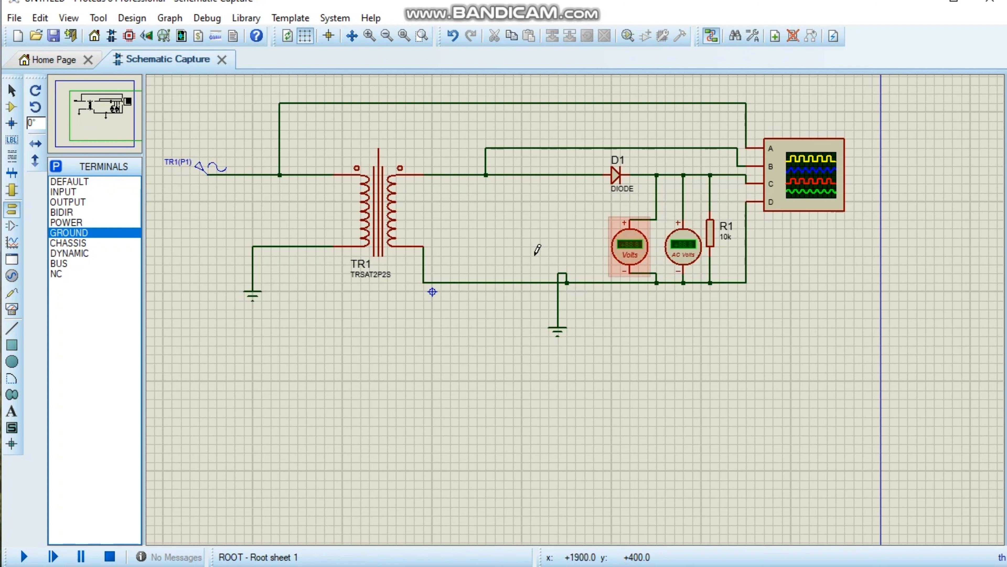
scroll(523, 265, "down", 1)
scroll(524, 265, "up", 1)
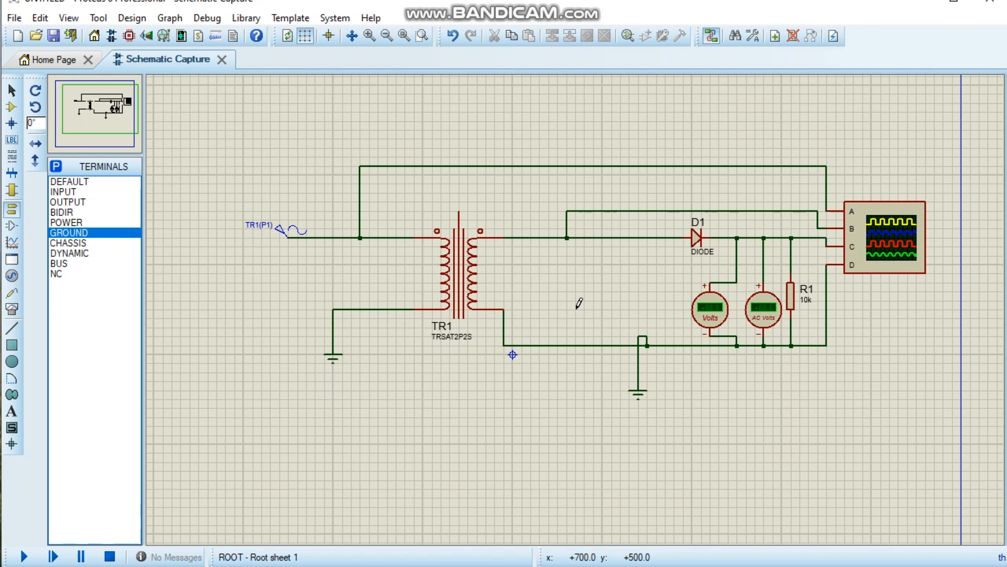
scroll(579, 303, "down", 1)
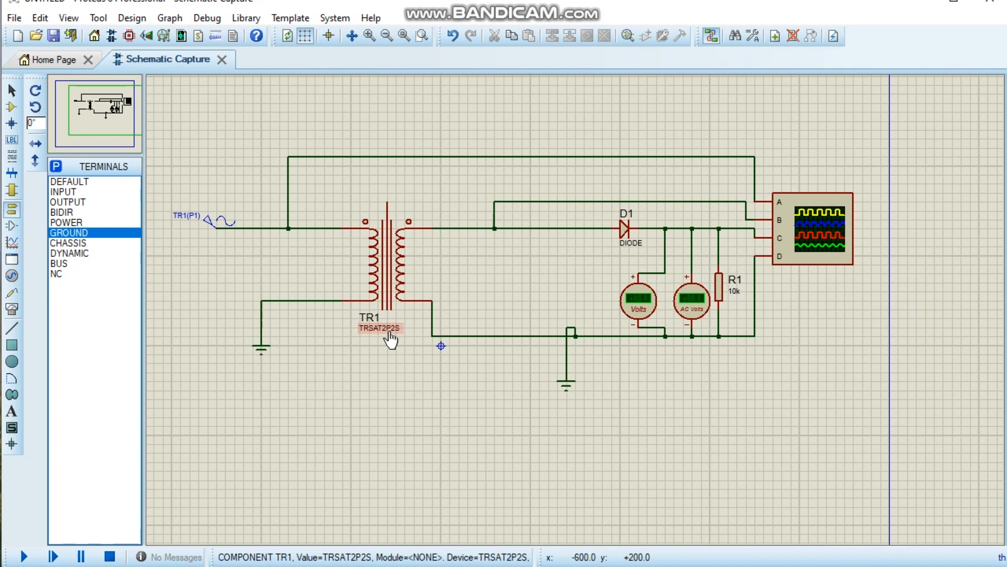
scroll(373, 322, "up", 1)
double_click(381, 326)
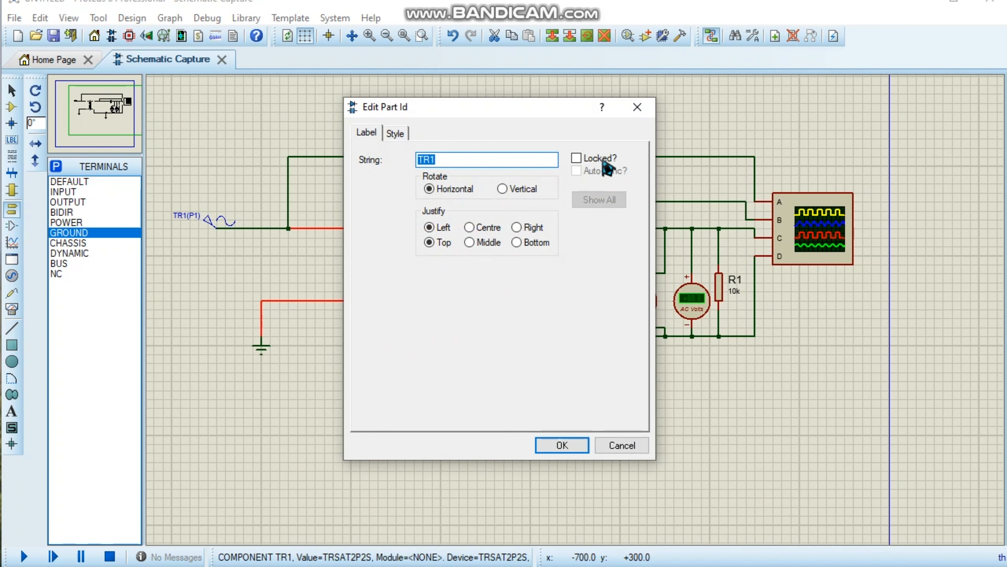
left_click(639, 106)
Set transformer TR1's turns ratio to 10 and its visibility to Show All.
double_click(406, 273)
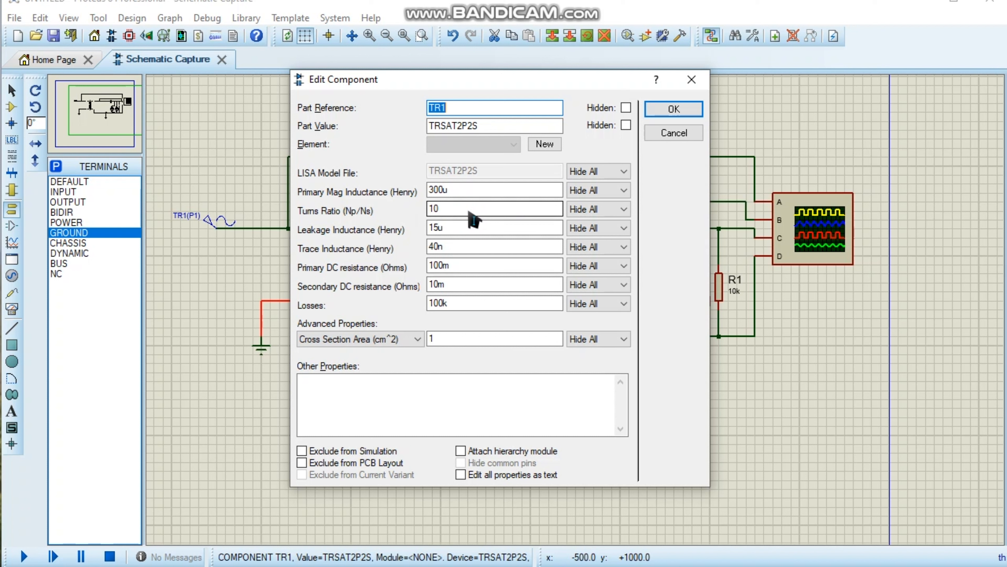
left_click(666, 112)
left_click(619, 209)
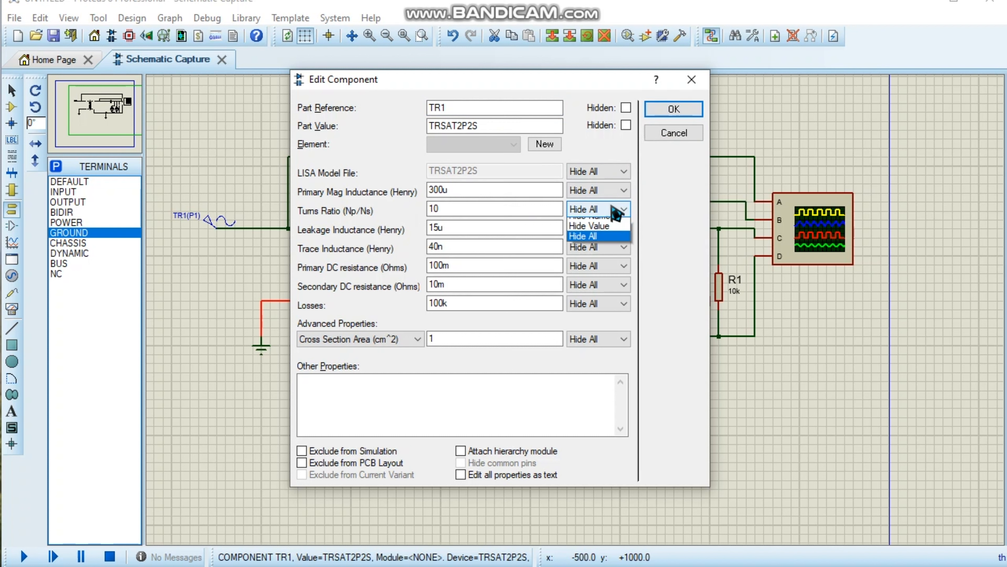
left_click(587, 223)
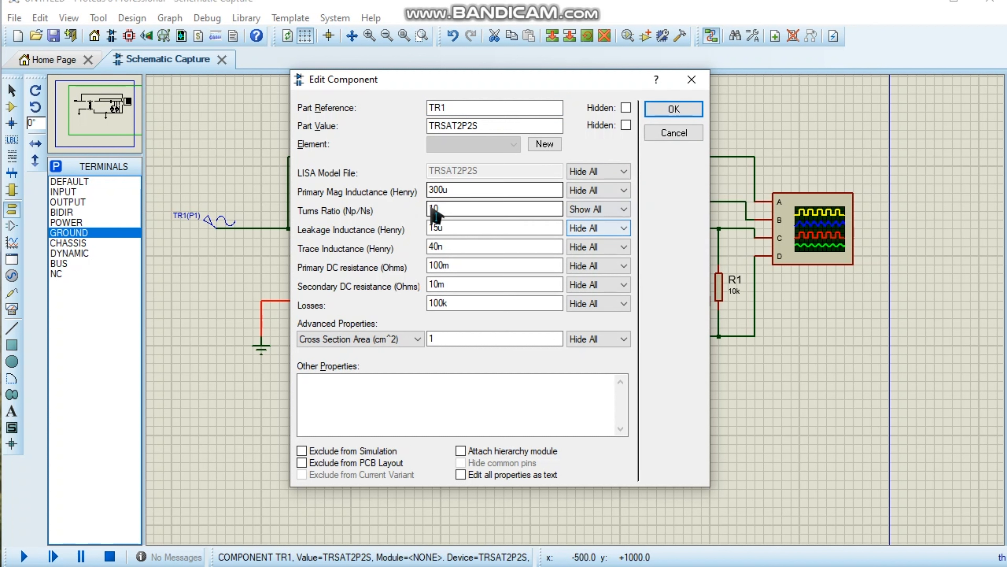
left_click(439, 208)
type("0")
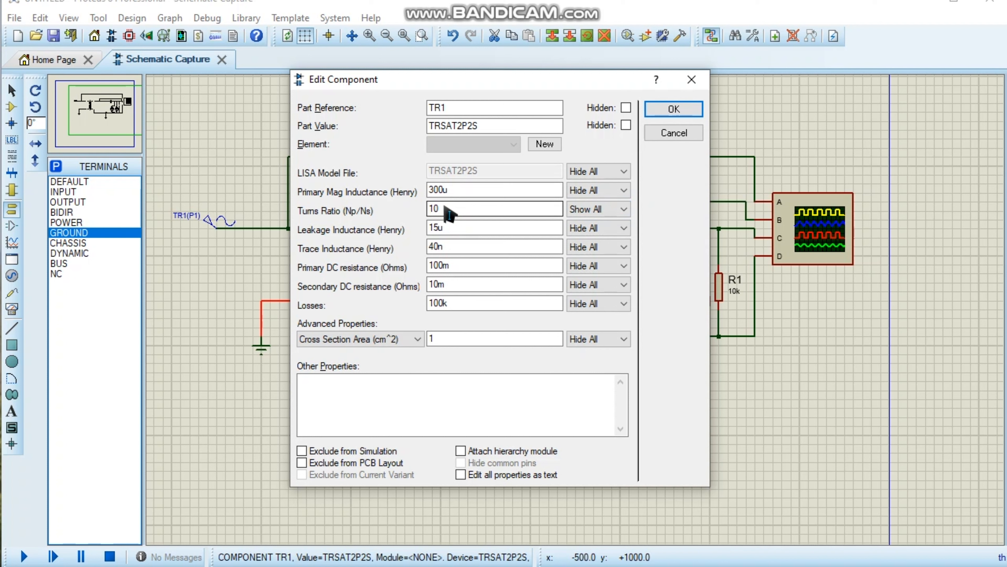
left_click(656, 113)
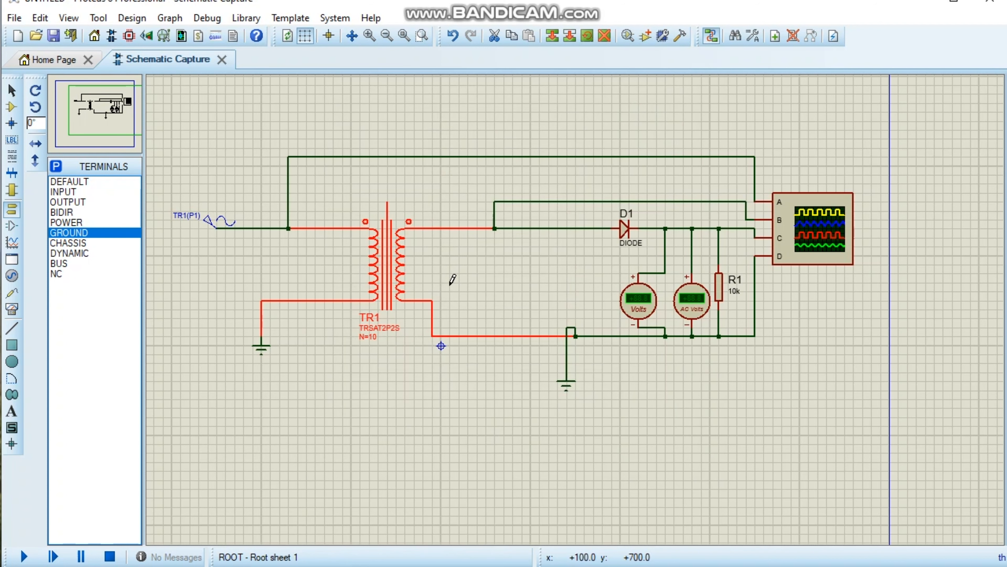
Open the sine generator's properties and specify its amplitude as RMS.
left_click(213, 217)
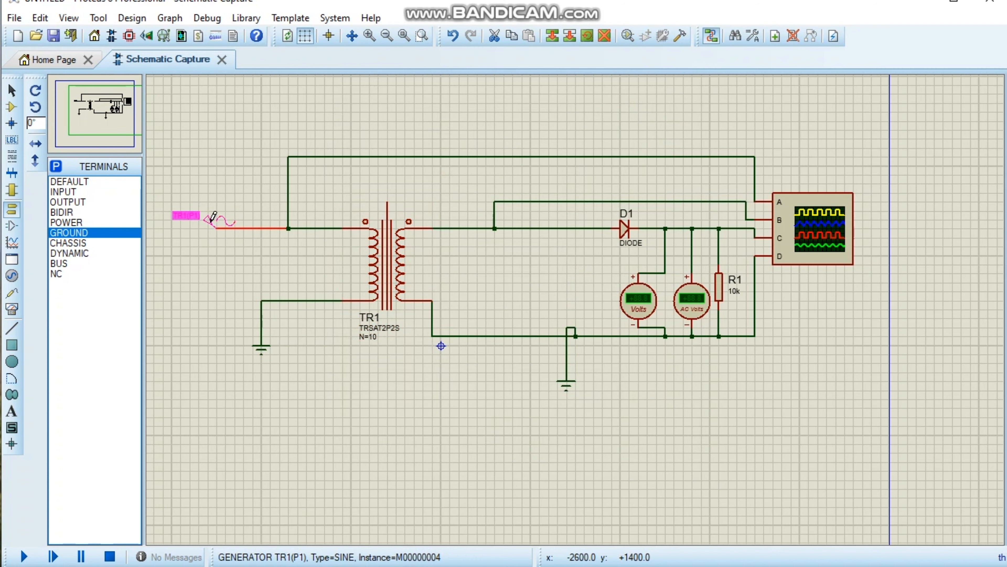
left_click(213, 218)
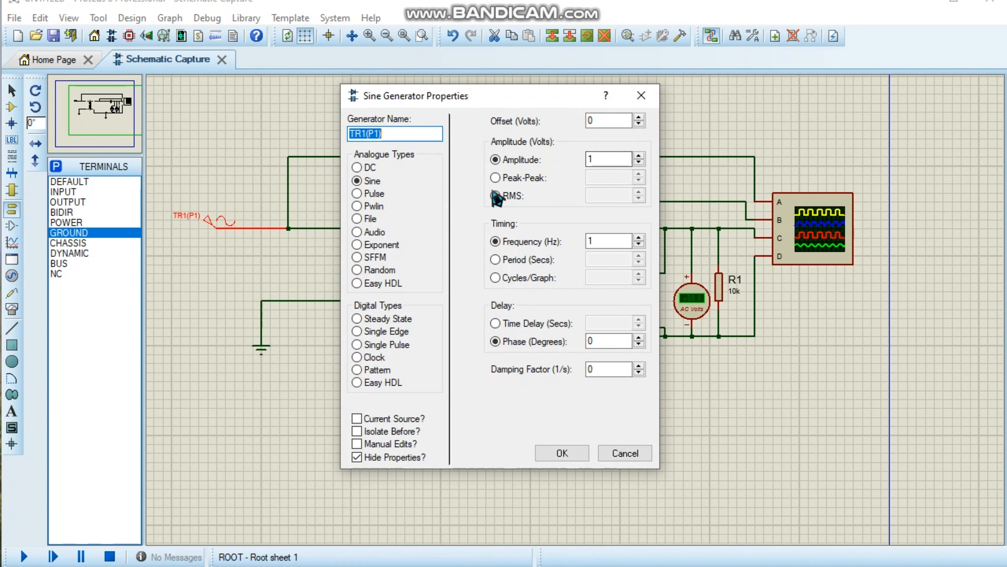
left_click(495, 198)
left_click_drag(631, 195, 581, 208)
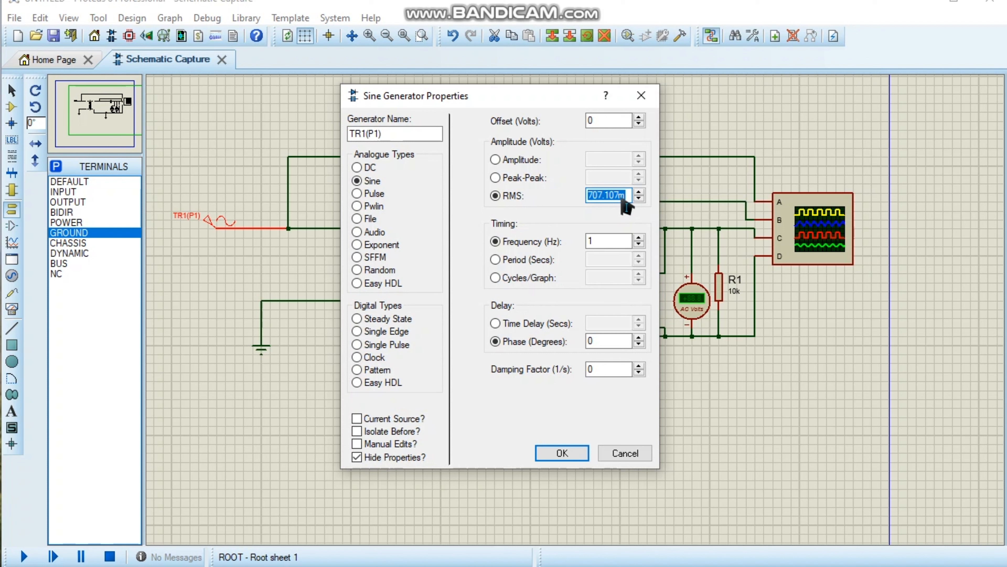
double_click(602, 122)
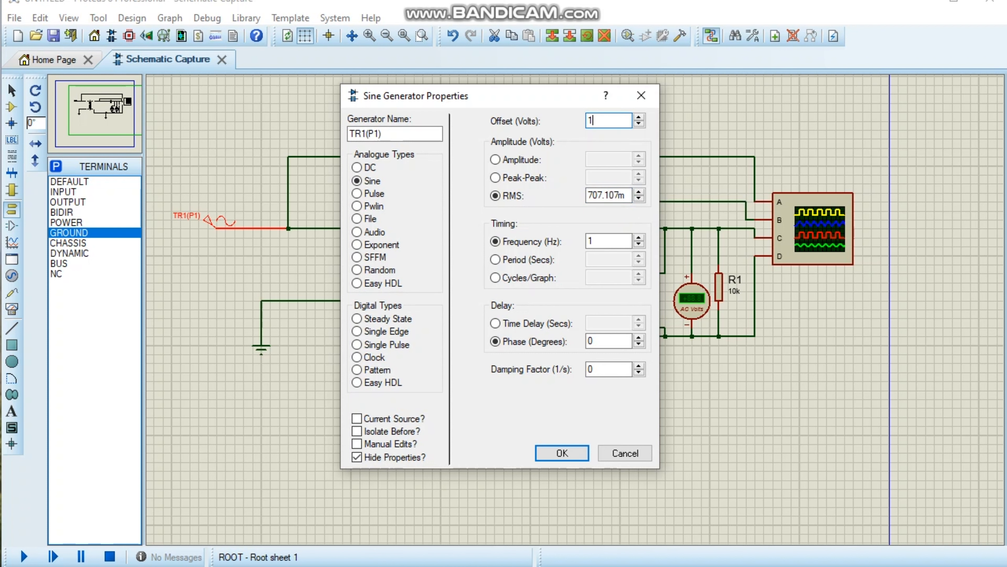
type("10")
key("BackSpace")
key("BackSpace")
Set the sine generator's RMS amplitude to 10 V and its offset to 0 V, and apply the properties.
left_click(629, 197)
left_click_drag(633, 203, 588, 202)
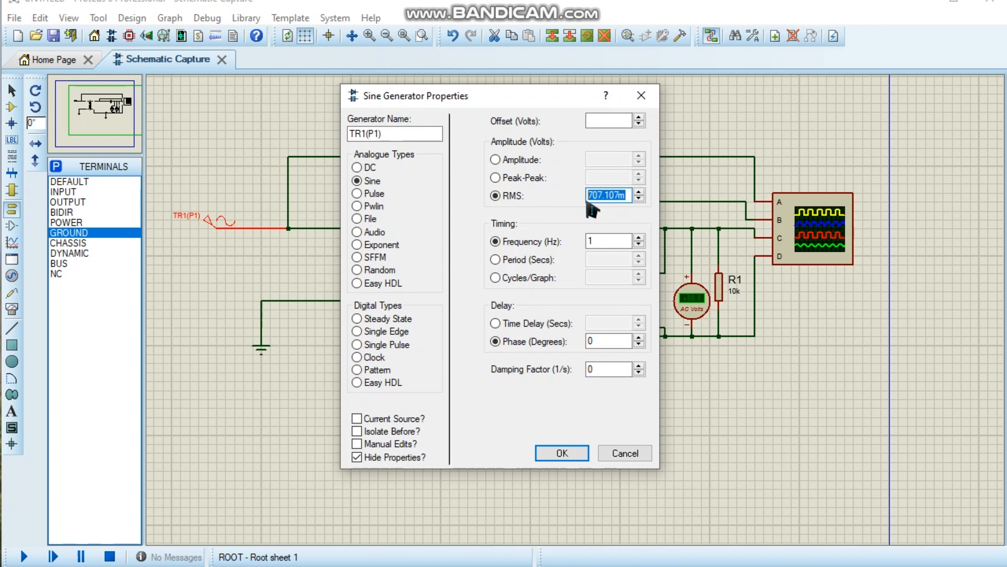
type("10")
left_click(562, 453)
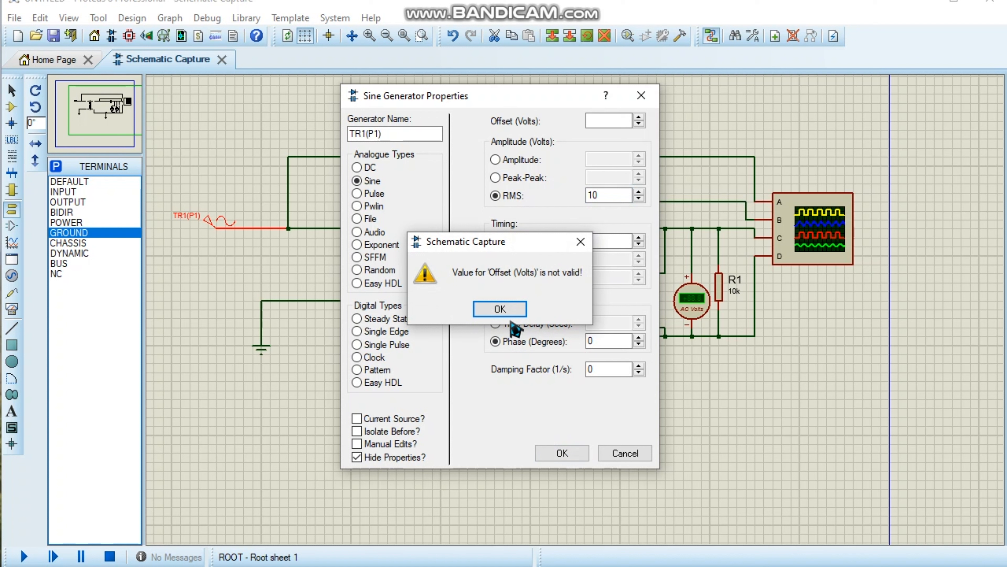
left_click(510, 312)
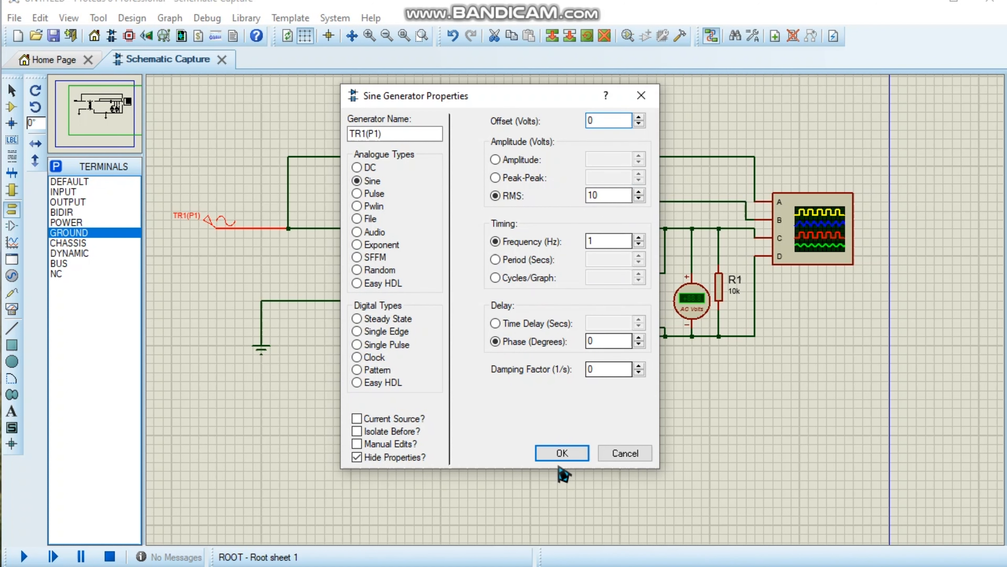
left_click(565, 454)
scroll(573, 317, "down", 1)
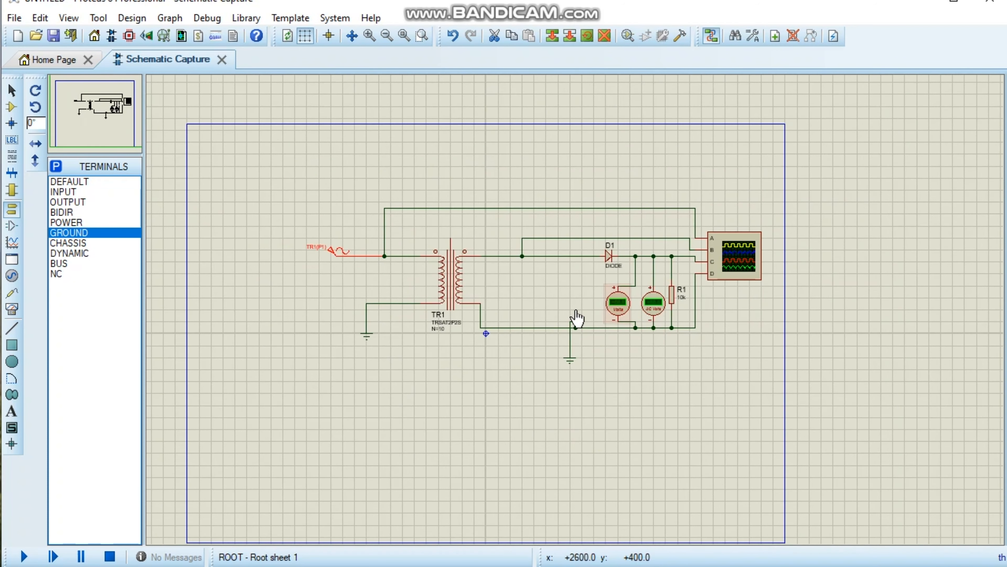
Run the simulation and reposition the oscilloscope window so its trigger and channel controls are reachable.
scroll(578, 316, "up", 1)
scroll(538, 312, "down", 1)
scroll(578, 304, "up", 1)
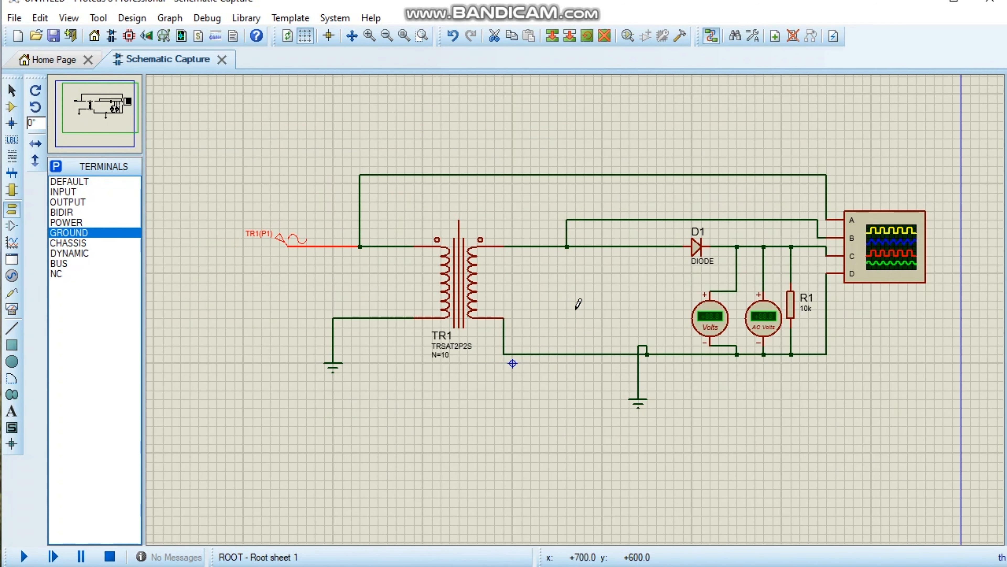
scroll(613, 309, "down", 1)
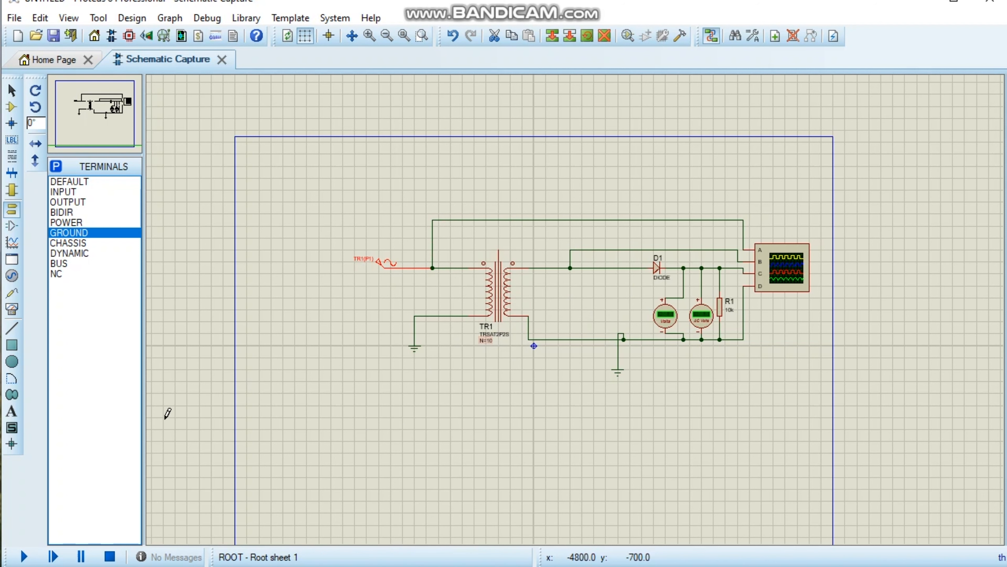
left_click(24, 557)
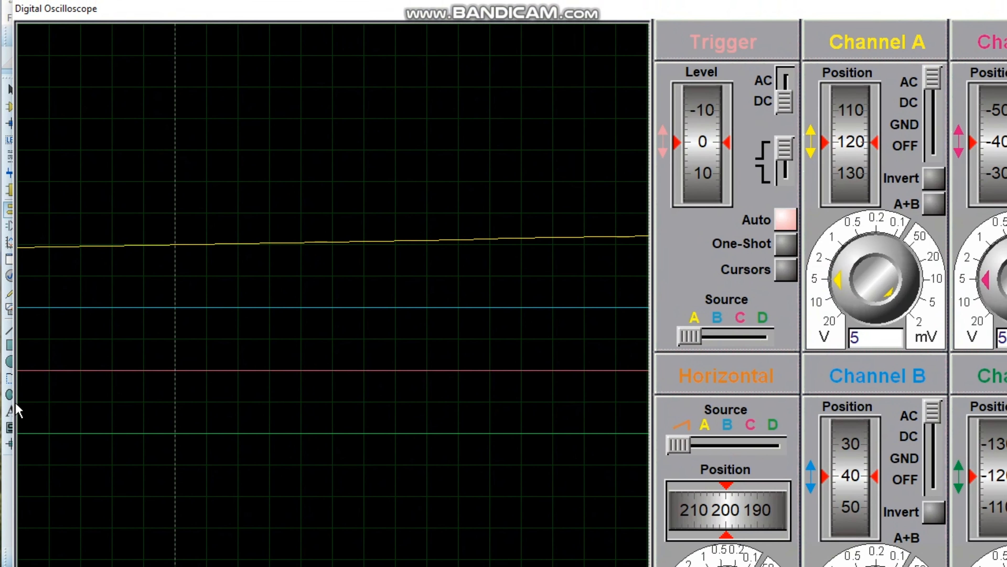
left_click_drag(357, 16, 384, 34)
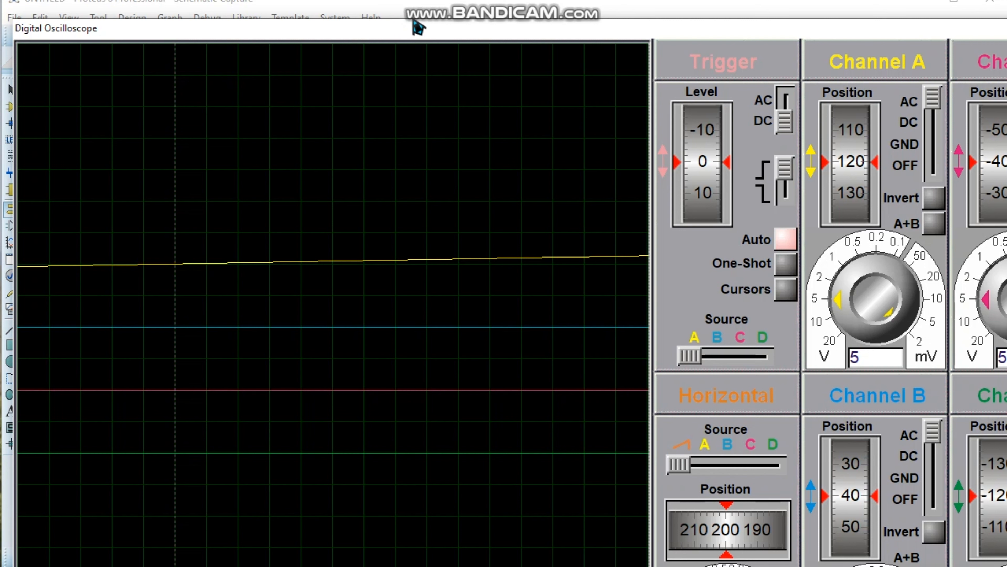
left_click_drag(436, 40, 373, 38)
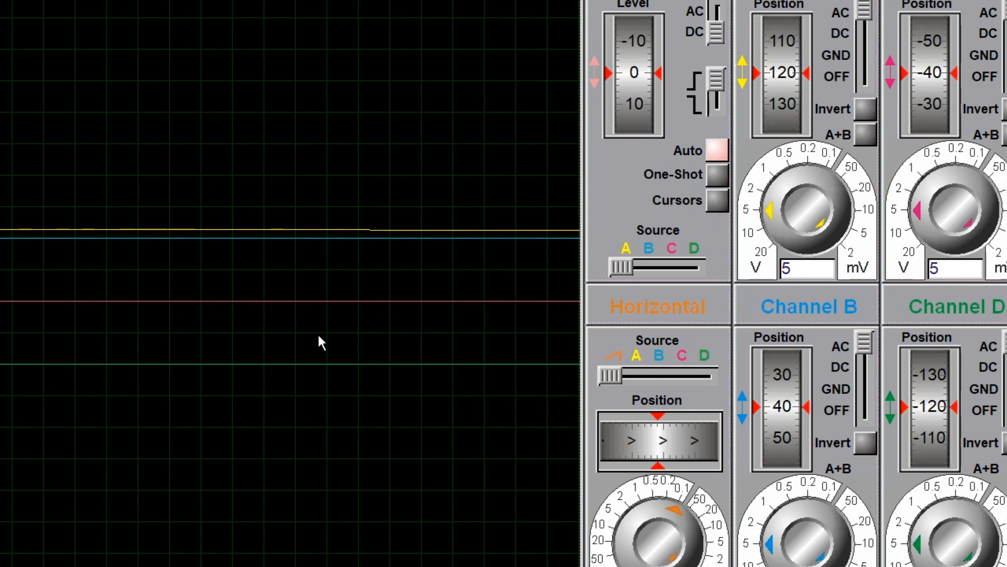
left_click(717, 201)
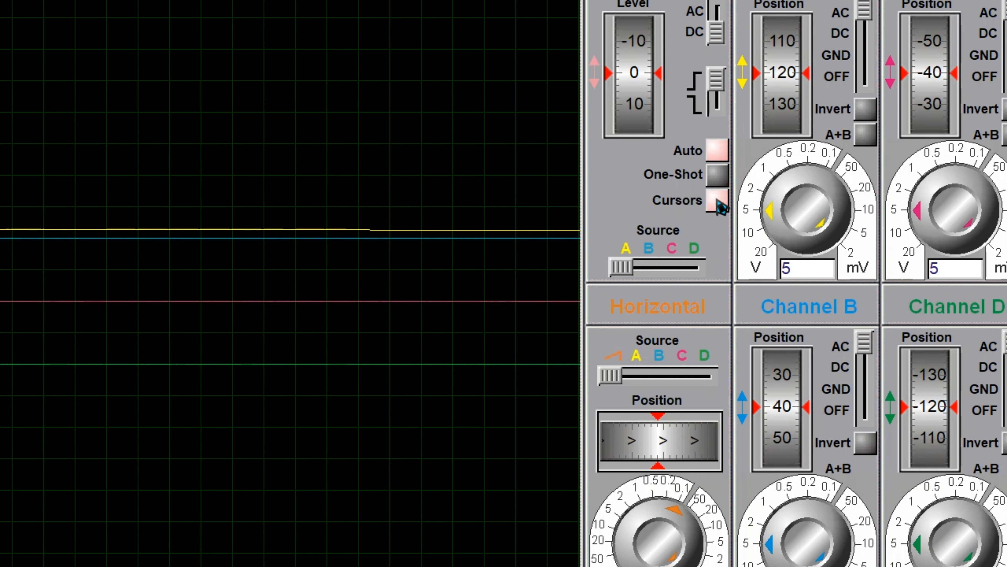
left_click(713, 157)
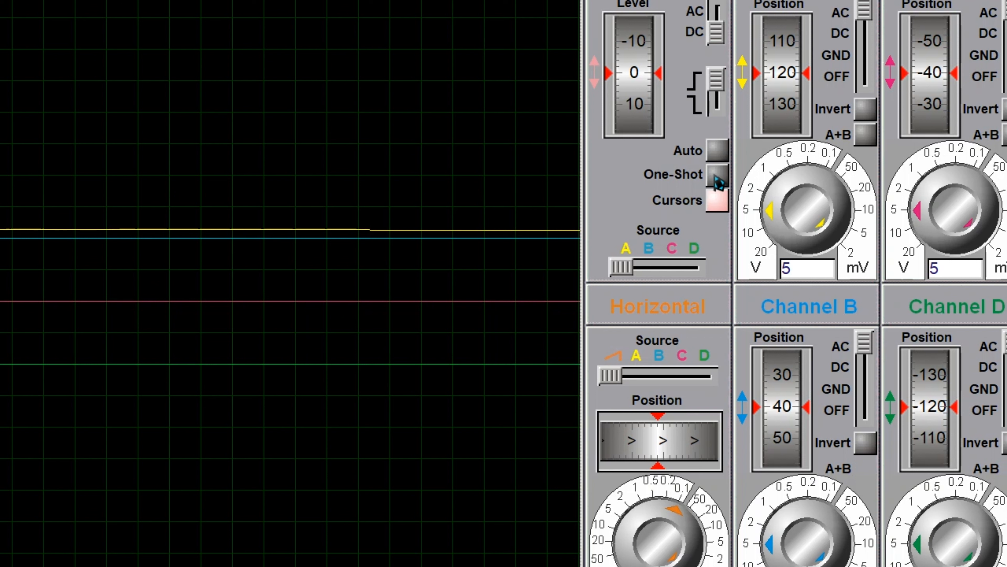
left_click(718, 153)
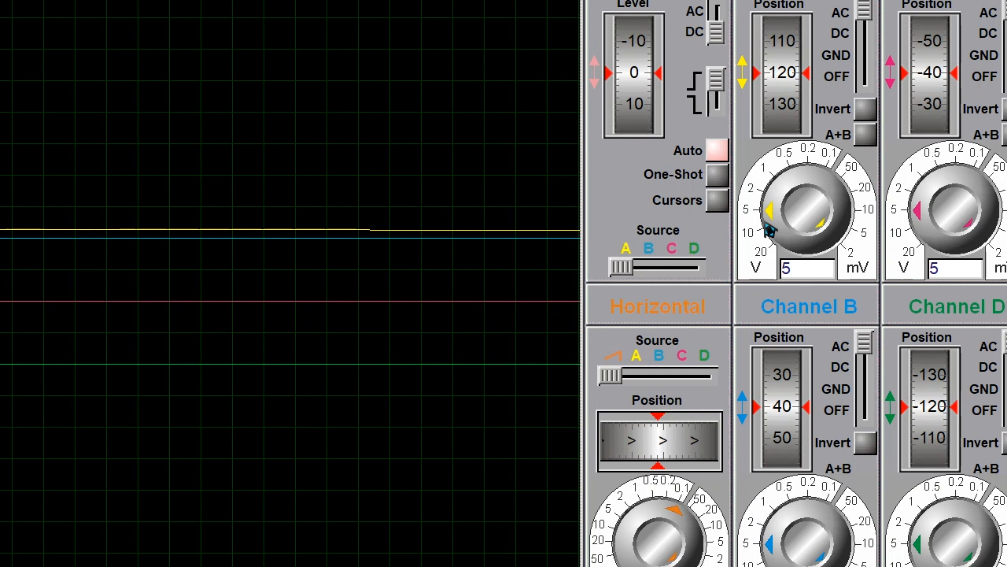
Set oscilloscope channel A to 2 V per division and shift the horizontal position.
left_click_drag(771, 220, 782, 200)
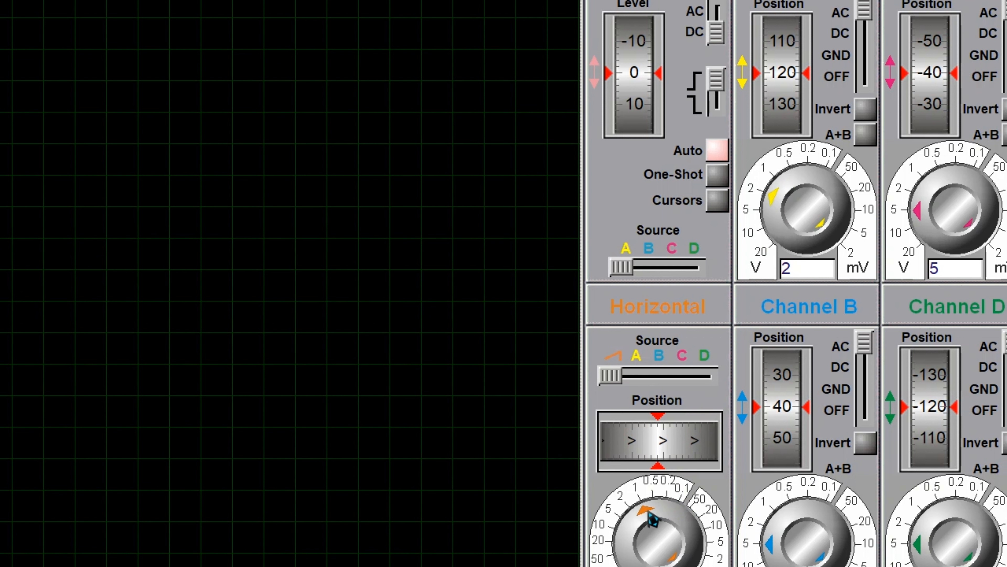
mouse_move(655, 448)
left_mouse_down()
mouse_move(710, 449)
mouse_move(638, 448)
mouse_move(722, 452)
mouse_move(697, 449)
left_mouse_up()
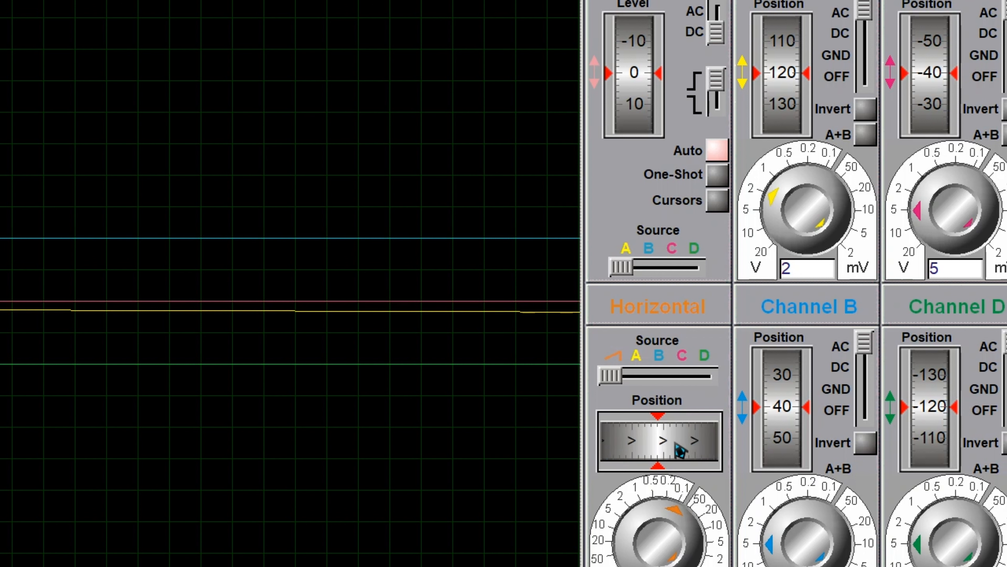
mouse_move(636, 462)
left_mouse_down()
mouse_move(667, 458)
mouse_move(663, 446)
left_mouse_up()
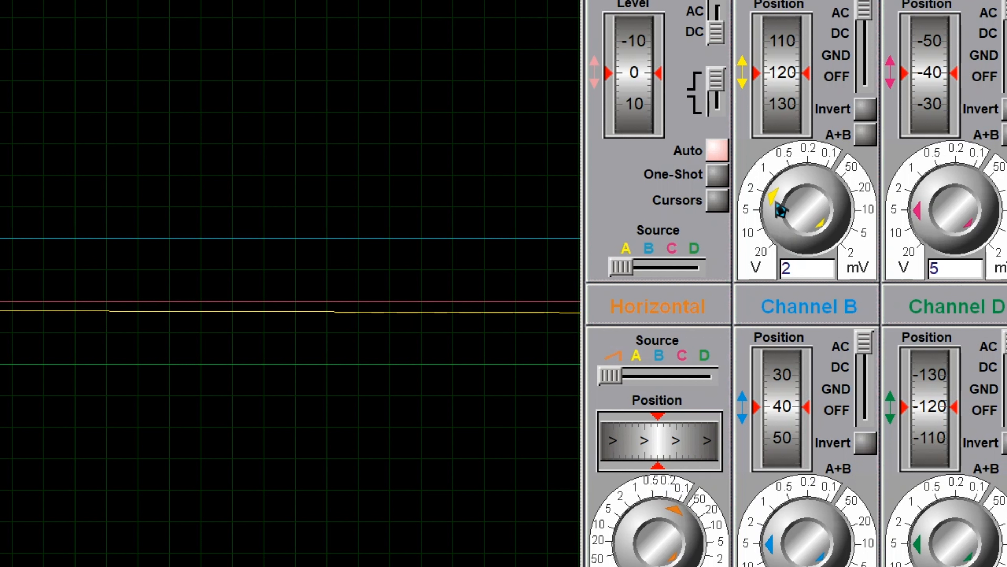
Set channel A to 2 V per division at position 30, channel C's position to about -60, and the trigger level to about 206.
mouse_move(780, 211)
left_mouse_down()
mouse_move(776, 242)
mouse_move(775, 198)
mouse_move(795, 192)
mouse_move(781, 181)
left_mouse_up()
mouse_move(781, 83)
left_mouse_down()
mouse_move(790, 120)
mouse_move(782, 83)
mouse_move(790, 115)
mouse_move(790, 87)
left_mouse_up()
mouse_move(917, 88)
left_mouse_down()
mouse_move(928, 85)
mouse_move(897, 192)
mouse_move(923, 201)
mouse_move(914, 209)
left_mouse_up()
mouse_move(645, 79)
left_mouse_down()
mouse_move(656, 127)
mouse_move(646, 38)
left_mouse_up()
scroll(386, 284, "down", 3)
scroll(348, 289, "up", 1)
scroll(351, 295, "down", 1)
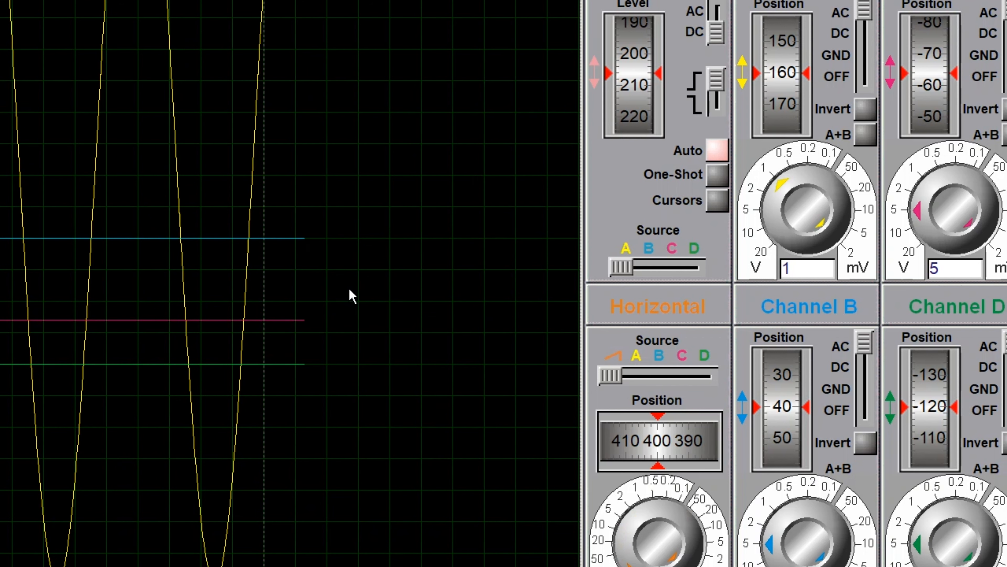
left_click_drag(780, 196, 779, 210)
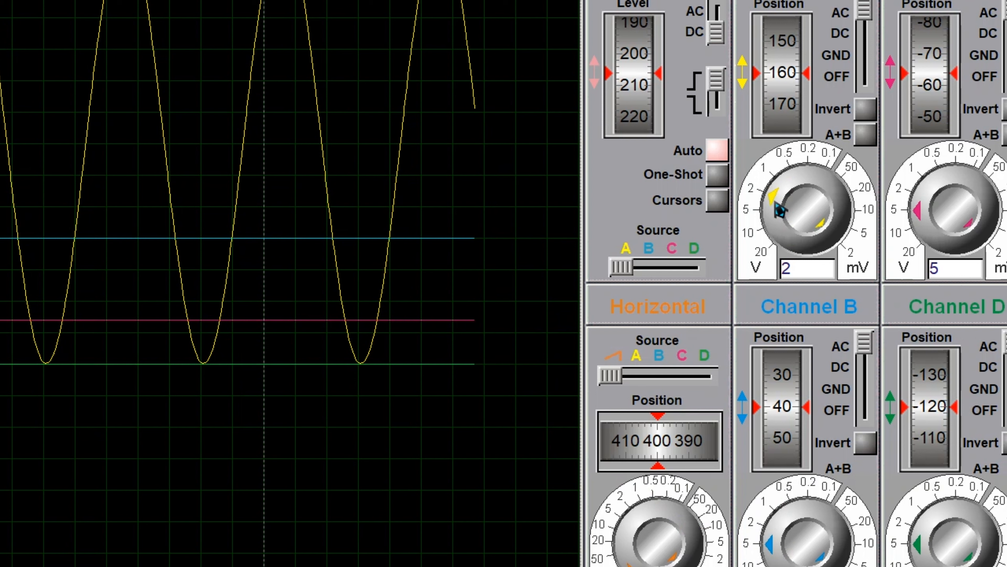
left_click_drag(783, 99, 798, 143)
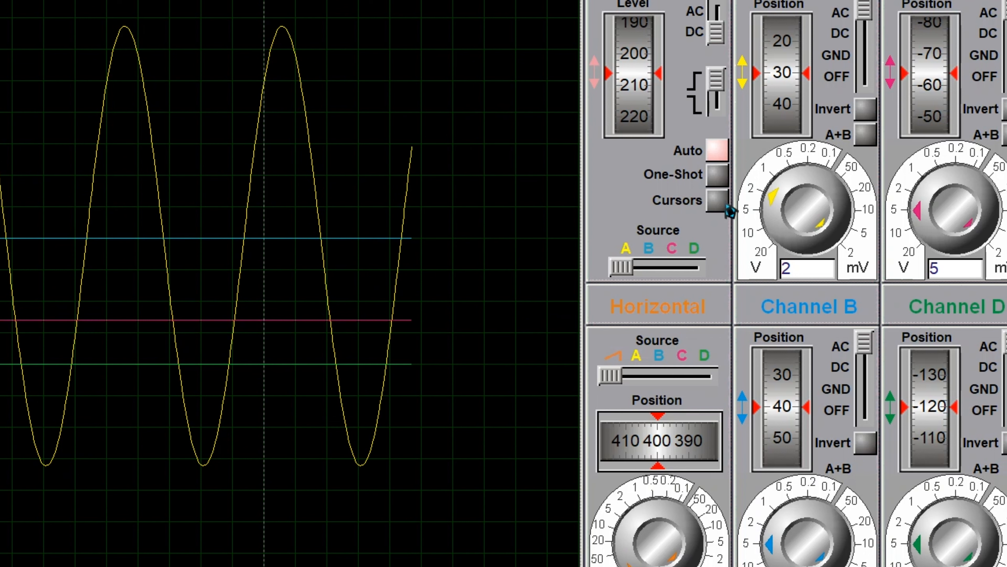
Turn on the oscilloscope cursors to read points on channel A's waveform, and turn them off again.
left_click(717, 200)
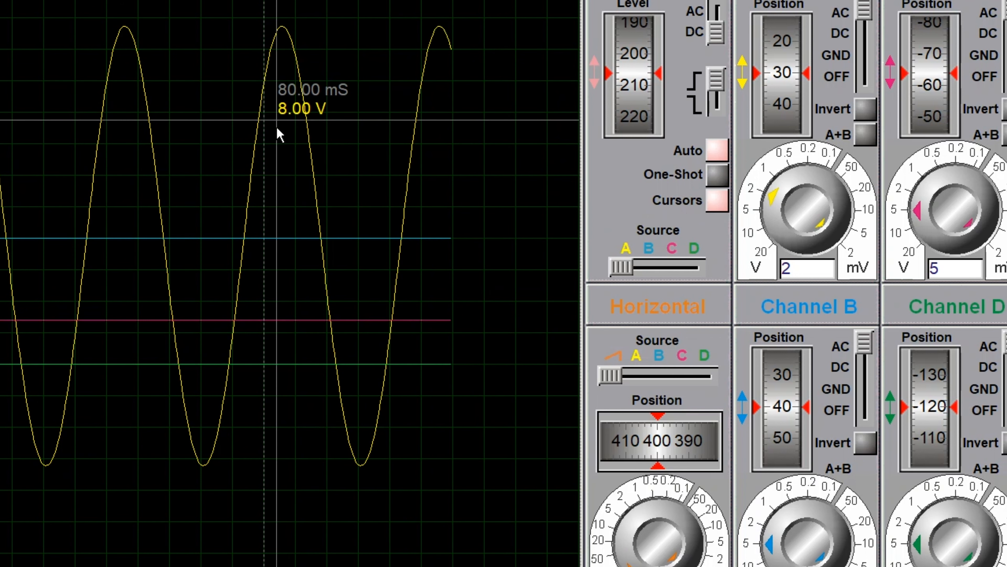
right_click(290, 145)
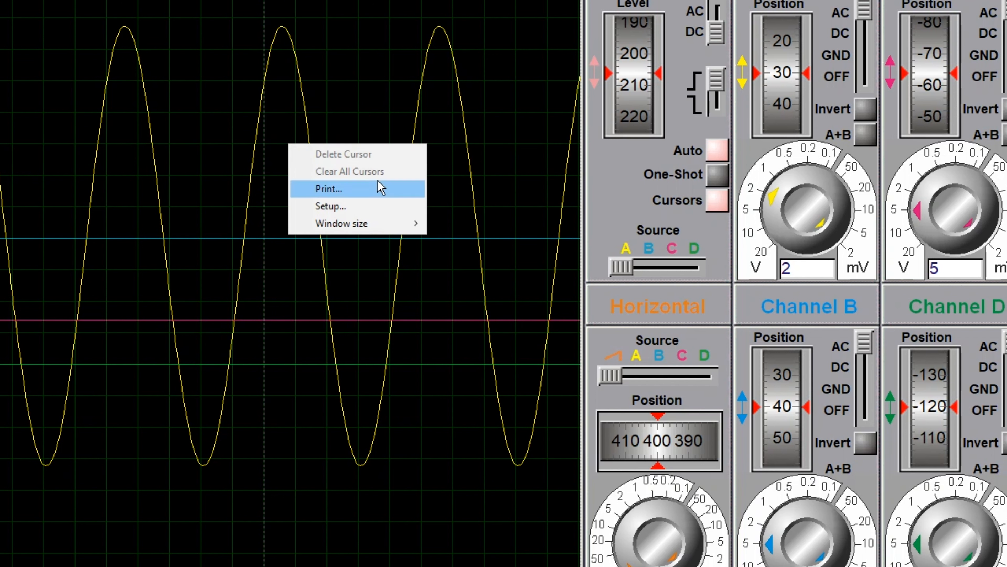
left_click(728, 206)
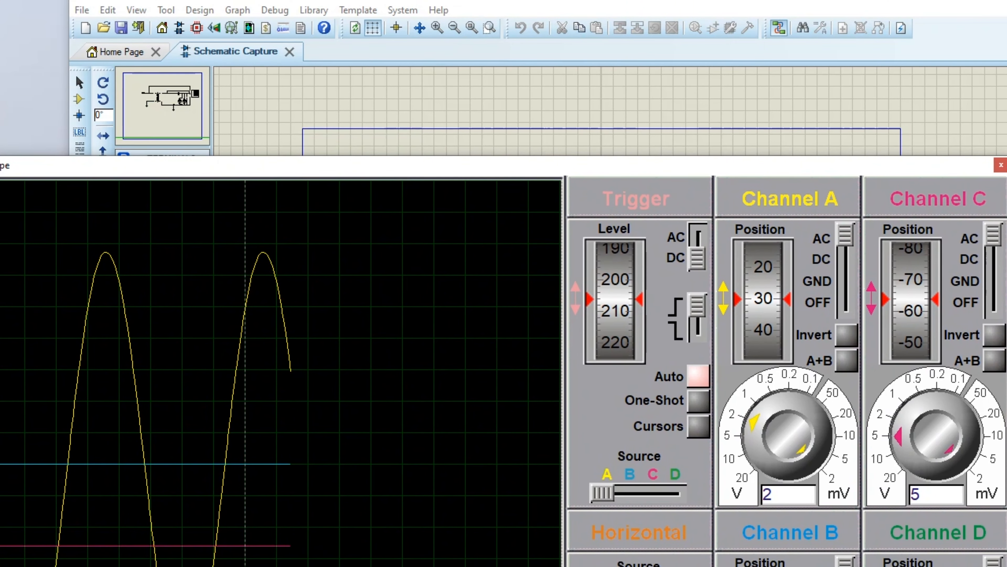
Move the oscilloscope window aside to examine the running schematic and its voltmeters, and bring the waveforms back into view.
left_click_drag(545, 173, 591, 379)
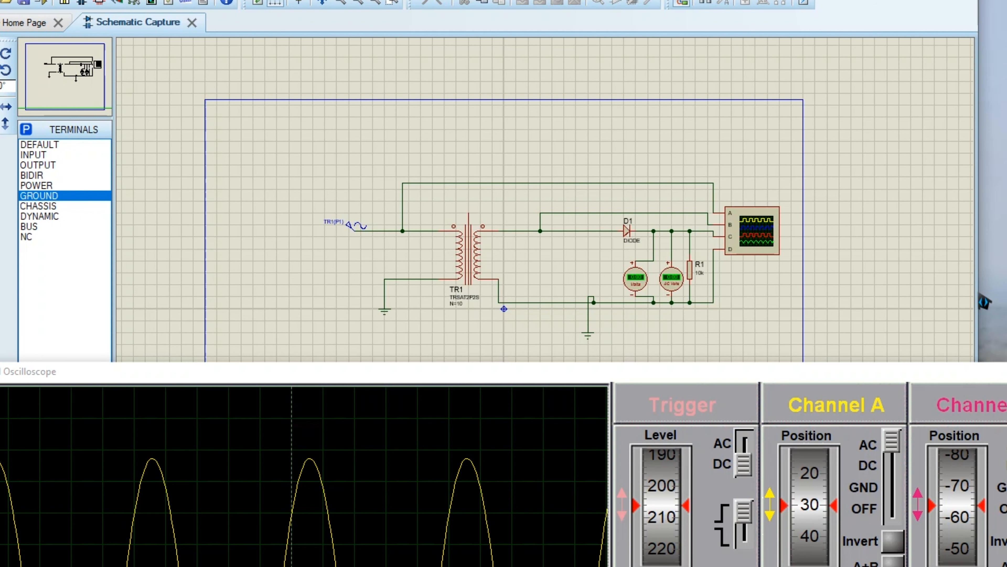
left_click_drag(978, 300, 1006, 300)
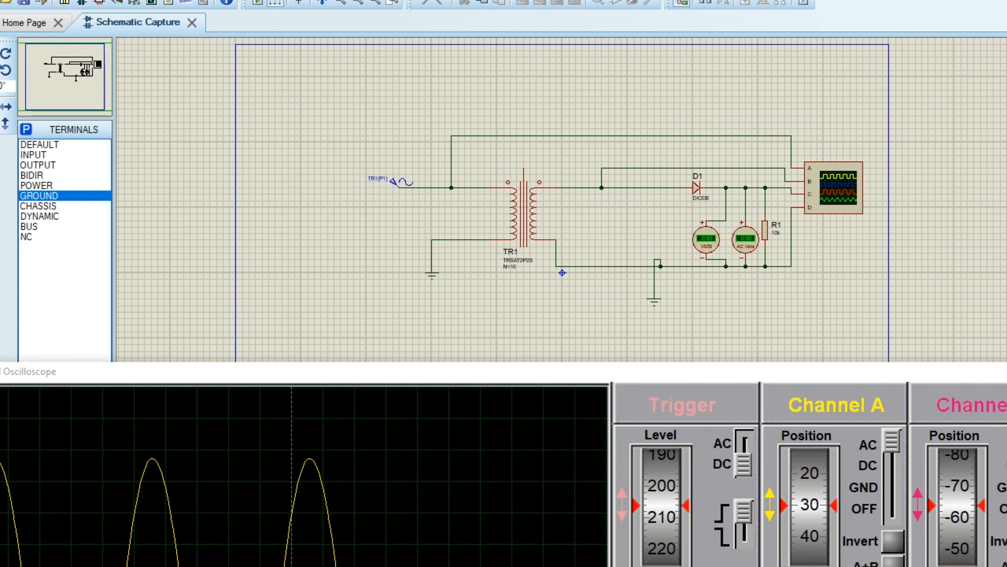
left_click_drag(388, 0, 404, 0)
left_click_drag(464, 377, 382, 556)
left_click_drag(465, 526, 599, 361)
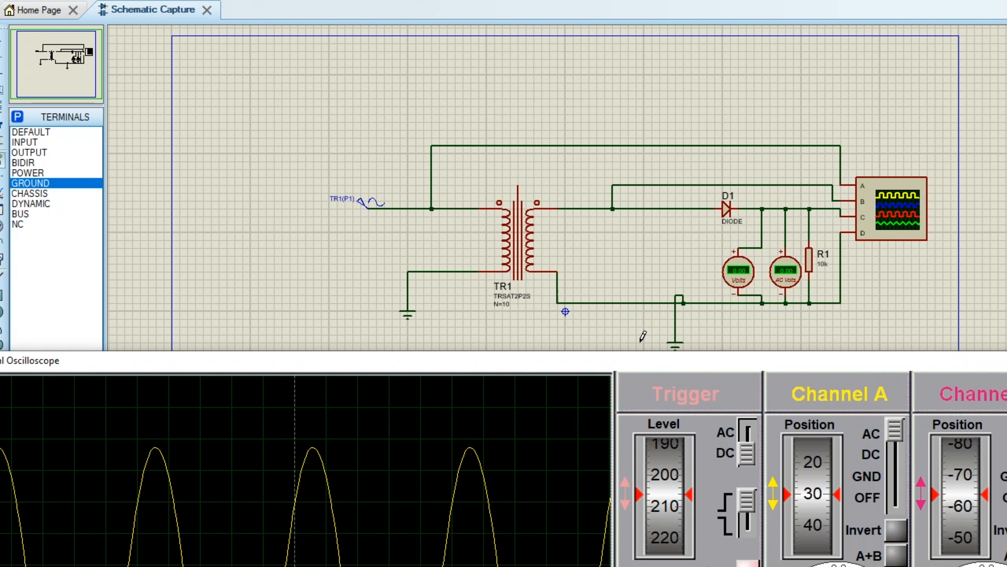
left_click_drag(596, 364, 621, 35)
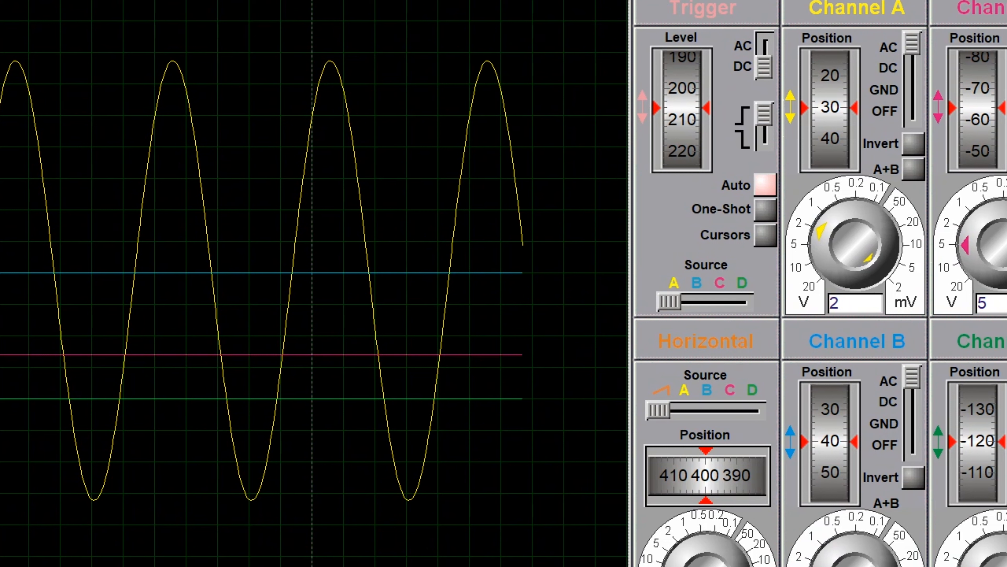
Set channel B's position to 20, raise its vertical sensitivity to the millivolt range, and switch its coupling to DC.
left_click(821, 565)
left_click_drag(833, 447, 840, 480)
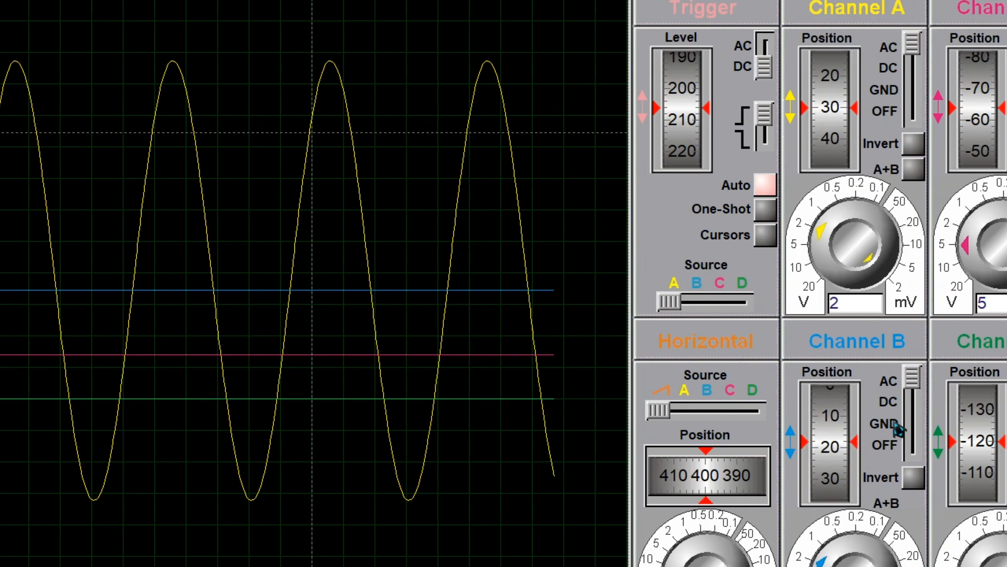
left_click_drag(827, 564, 886, 565)
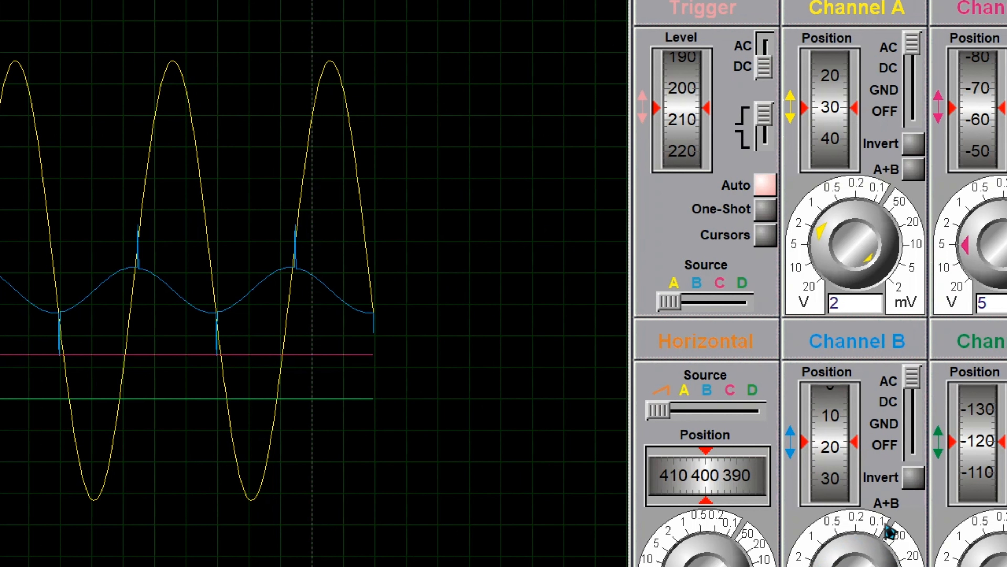
left_click(914, 406)
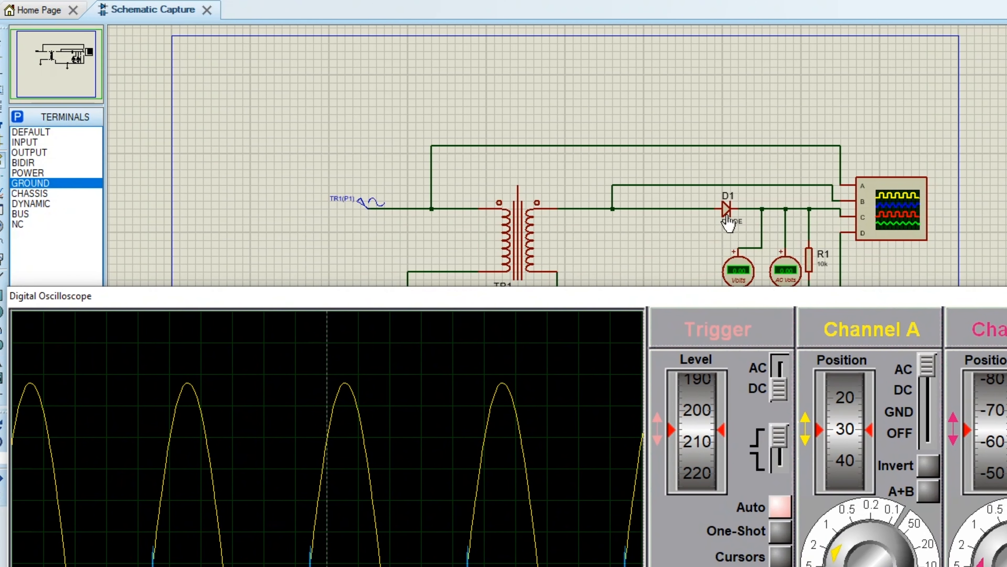
Switch channels C and D to DC coupling, and set channel C to 50 mV and channel D to 2 V per division.
left_click_drag(734, 296, 701, 0)
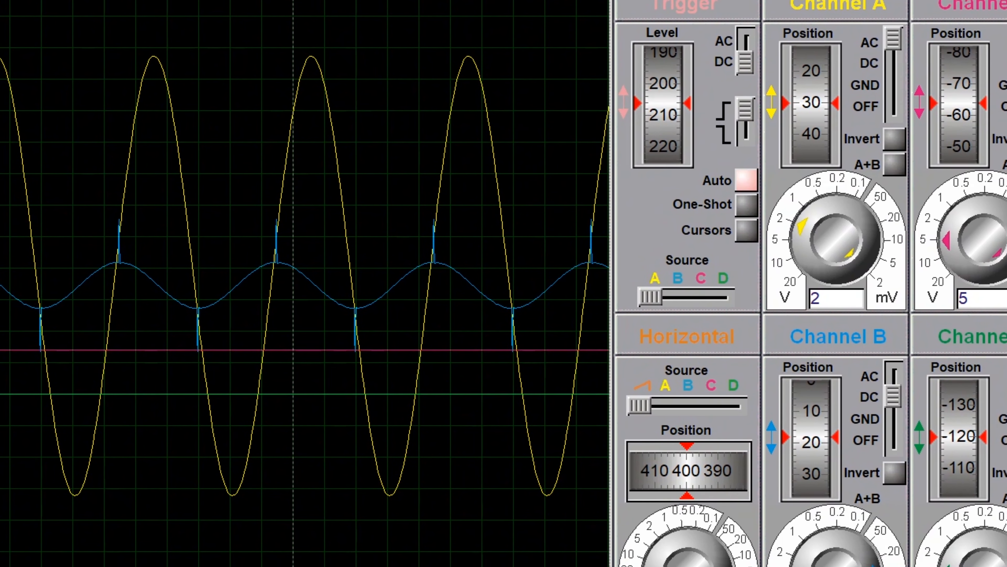
left_click_drag(888, 0, 851, 0)
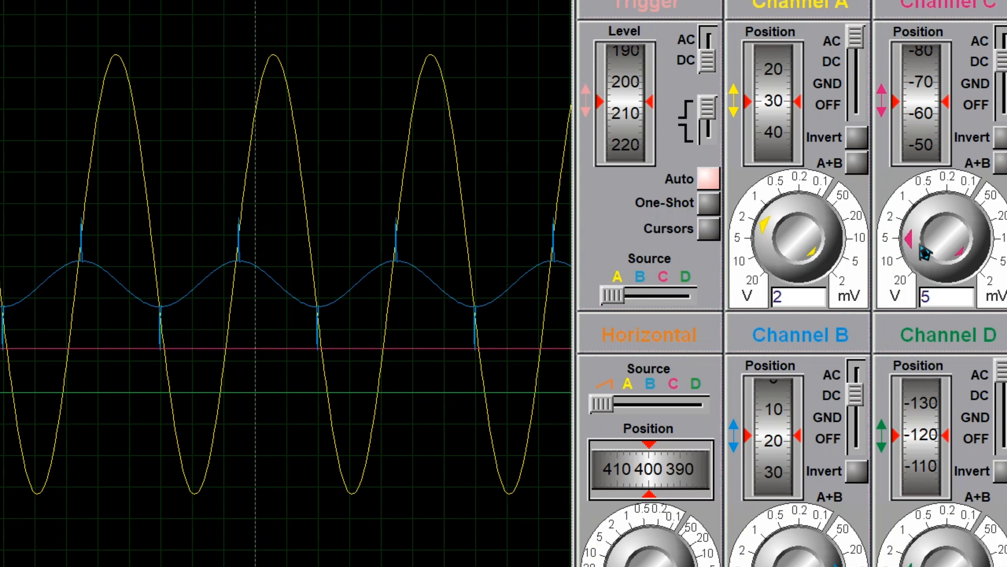
mouse_move(973, 214)
left_mouse_down()
mouse_move(987, 209)
mouse_move(996, 224)
mouse_move(988, 273)
mouse_move(990, 234)
mouse_move(963, 201)
mouse_move(980, 220)
left_mouse_up()
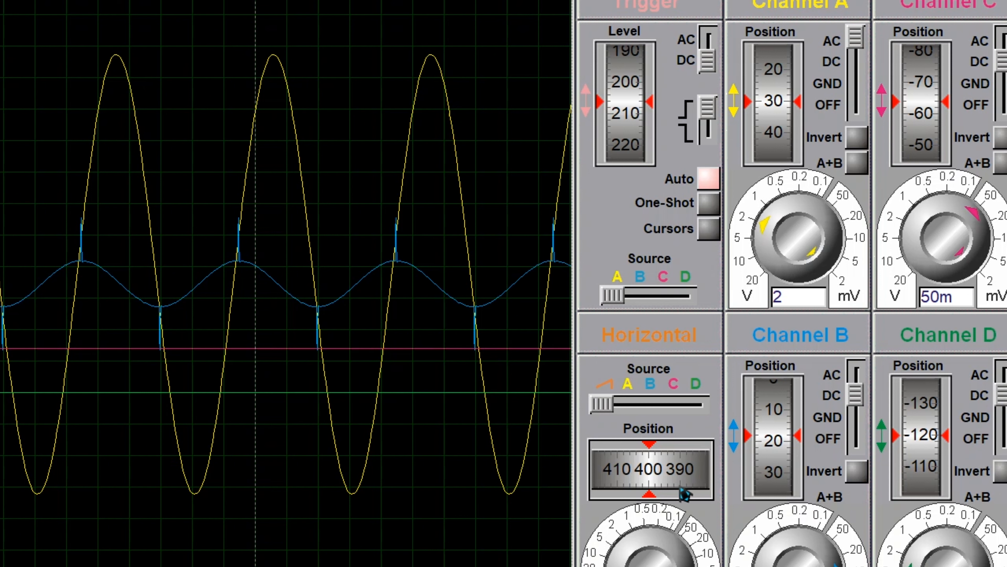
mouse_move(619, 566)
left_mouse_down()
mouse_move(636, 554)
mouse_move(620, 566)
left_mouse_up()
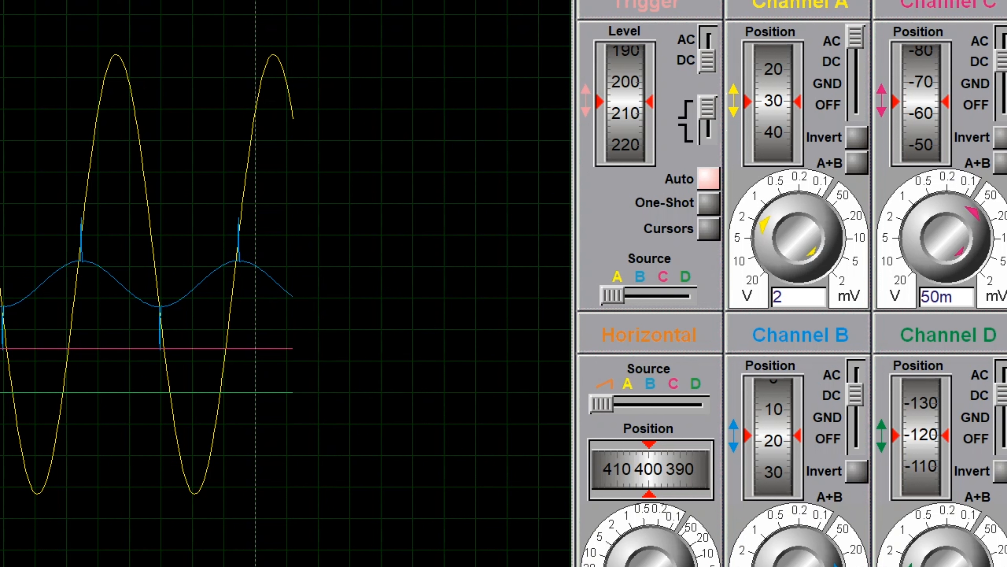
left_click_drag(929, 557, 936, 537)
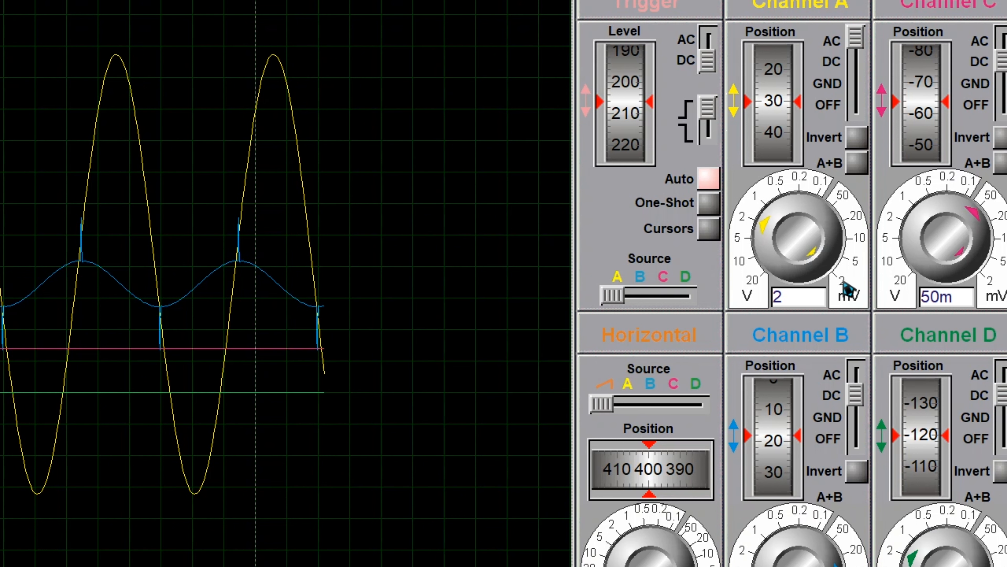
Set channel C to 20 V per division, its position to about -75 and its coupling to GND.
left_click_drag(977, 219, 941, 274)
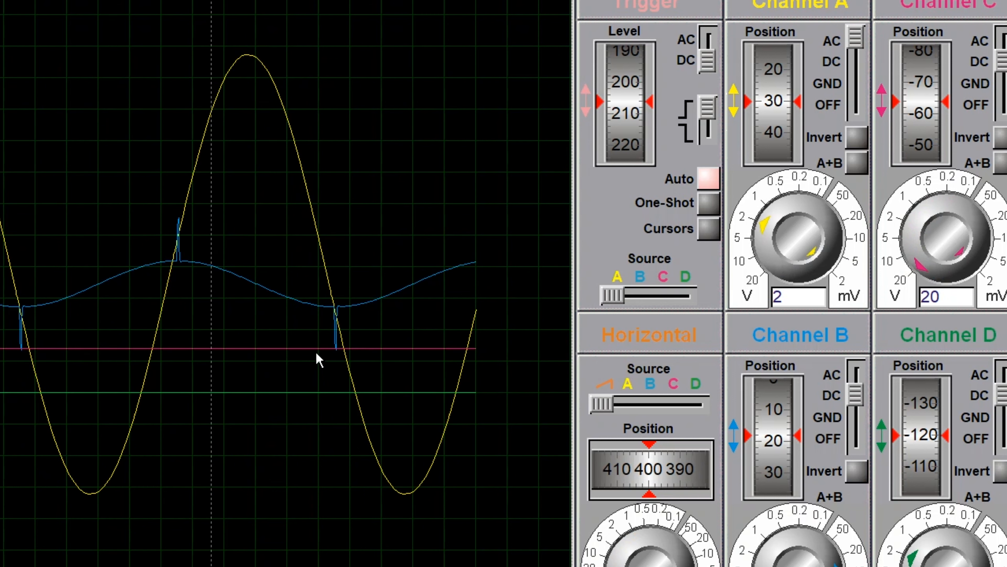
mouse_move(922, 113)
left_mouse_down()
mouse_move(929, 104)
mouse_move(927, 164)
mouse_move(926, 127)
left_mouse_up()
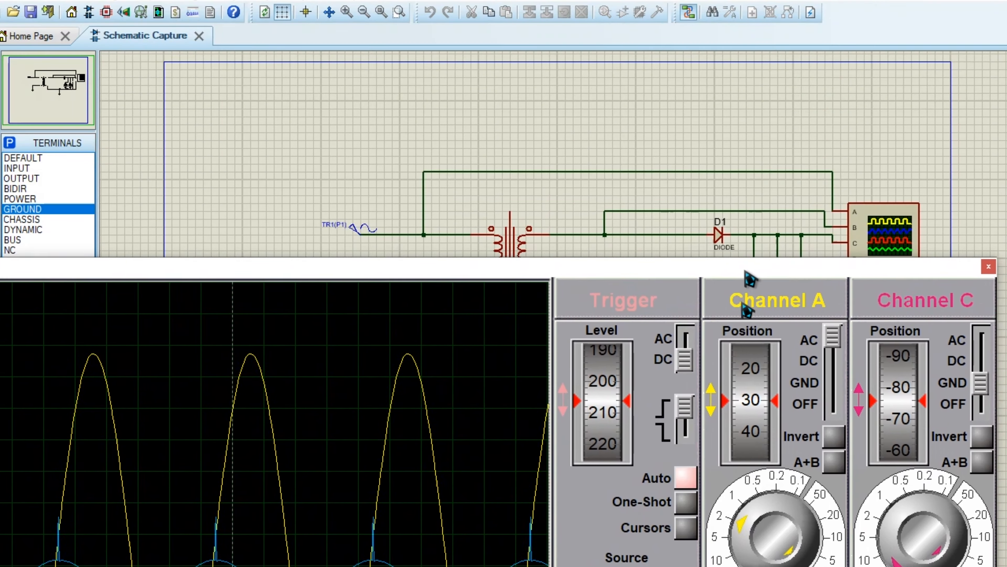
mouse_move(749, 280)
left_mouse_down()
mouse_move(775, 371)
mouse_move(784, 355)
mouse_move(784, 369)
mouse_move(784, 308)
mouse_move(780, 418)
mouse_move(787, 158)
left_mouse_up()
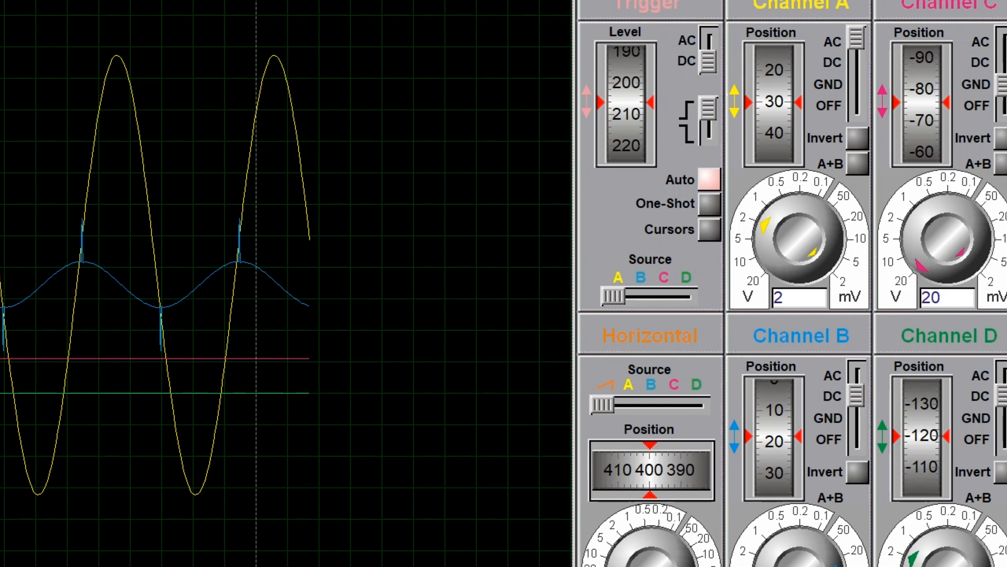
Turn channel D off and set channel C to 5 mV per division.
left_click_drag(1001, 397, 1001, 440)
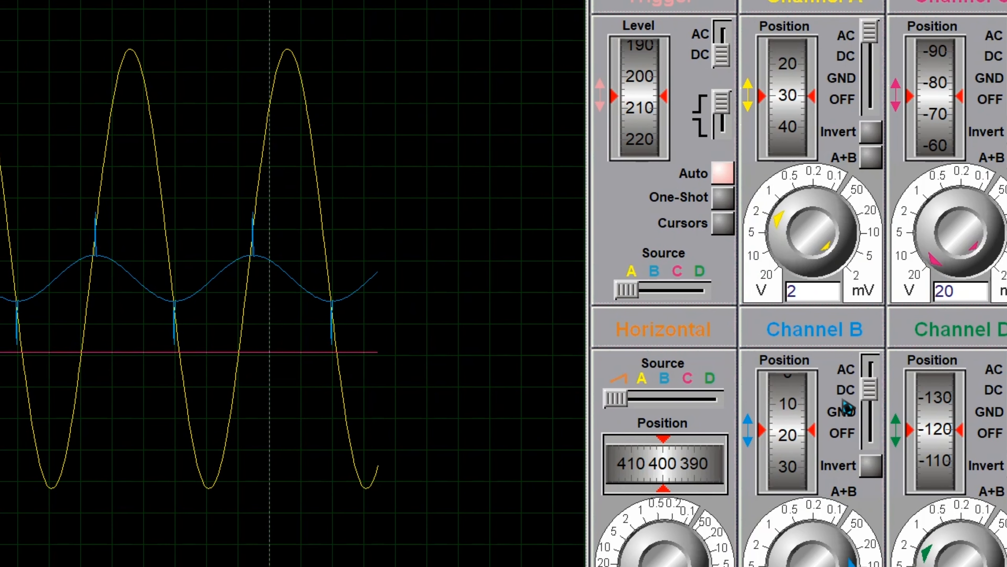
left_click_drag(610, 0, 643, 0)
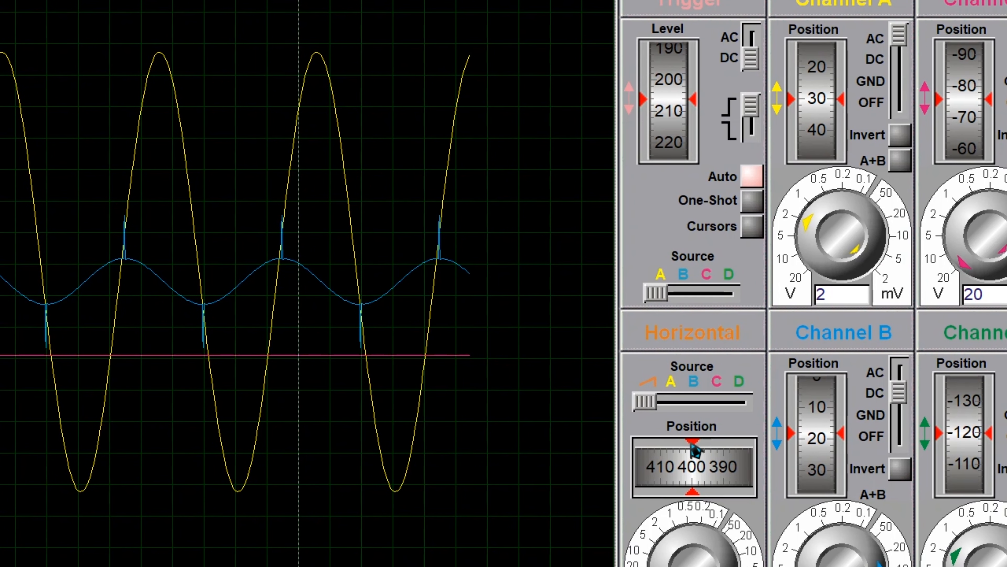
mouse_move(964, 271)
left_mouse_down()
mouse_move(961, 230)
mouse_move(990, 216)
mouse_move(966, 216)
mouse_move(1006, 210)
left_mouse_up()
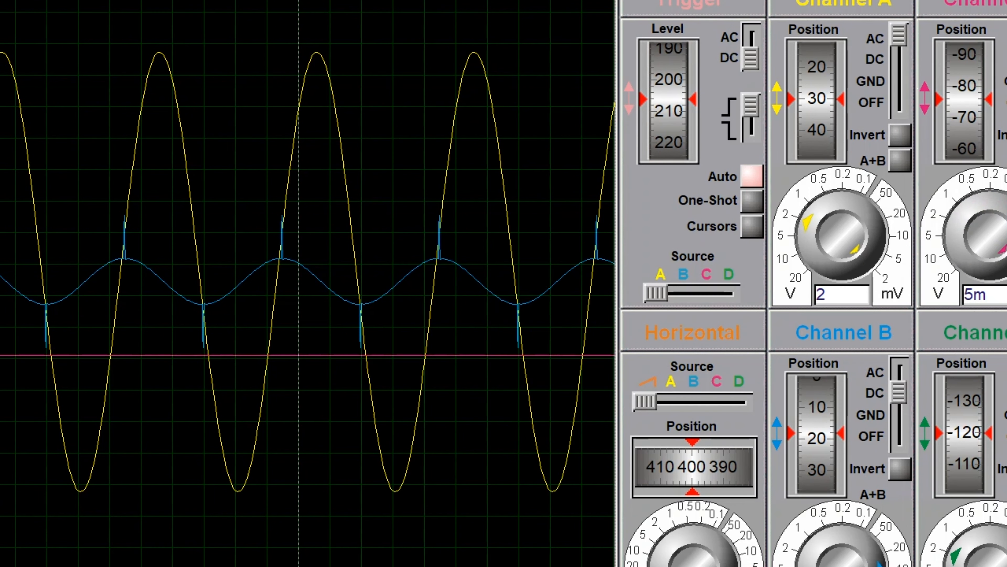
Set channel C to 10 V per division with its position at about -30.
left_click_drag(1006, 246, 1006, 218)
mouse_move(977, 148)
left_mouse_down()
mouse_move(973, 134)
mouse_move(974, 164)
mouse_move(971, 104)
left_mouse_up()
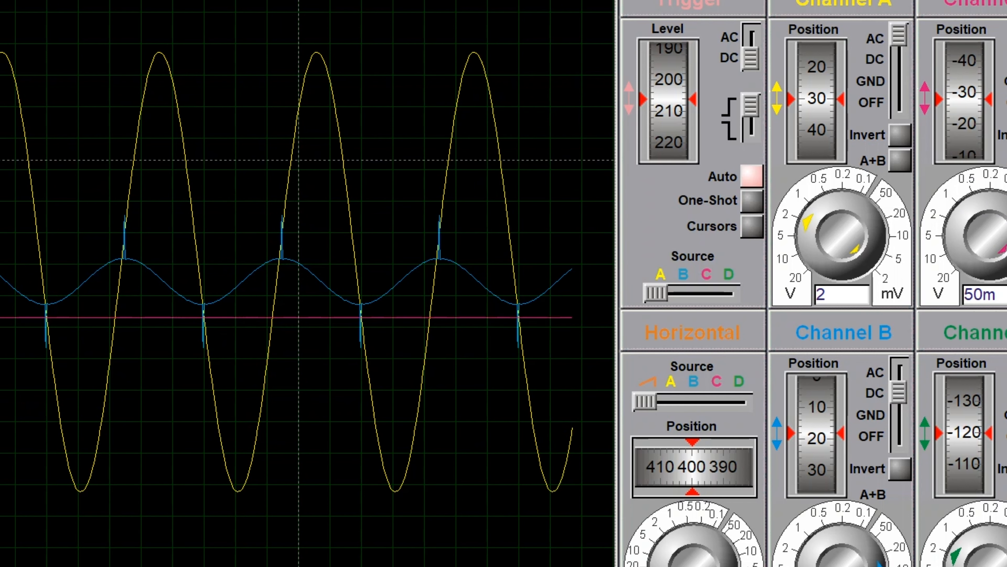
left_click_drag(1006, 223, 980, 242)
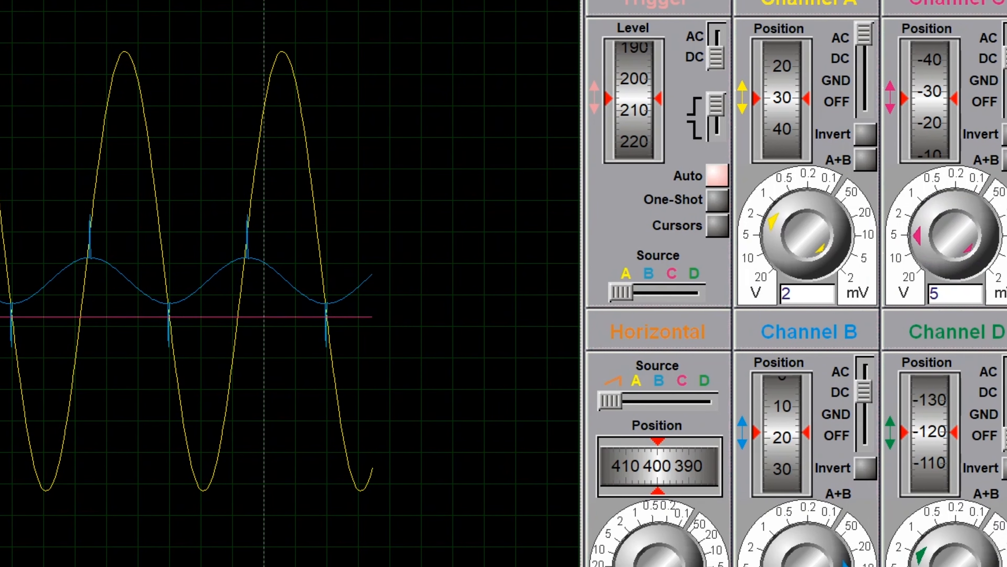
left_click_drag(916, 234, 919, 251)
mouse_move(930, 96)
left_mouse_down()
mouse_move(942, 157)
mouse_move(924, 77)
mouse_move(933, 107)
left_mouse_up()
Set the trigger level to about 120 and channel C to 1 V per division.
scroll(932, 107, "up", 3)
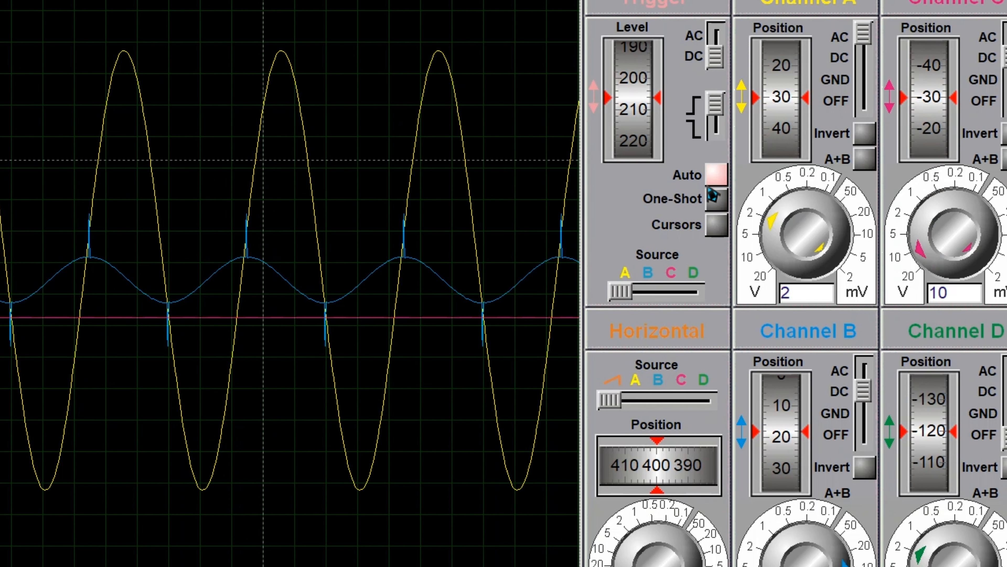
left_click_drag(653, 131, 670, 159)
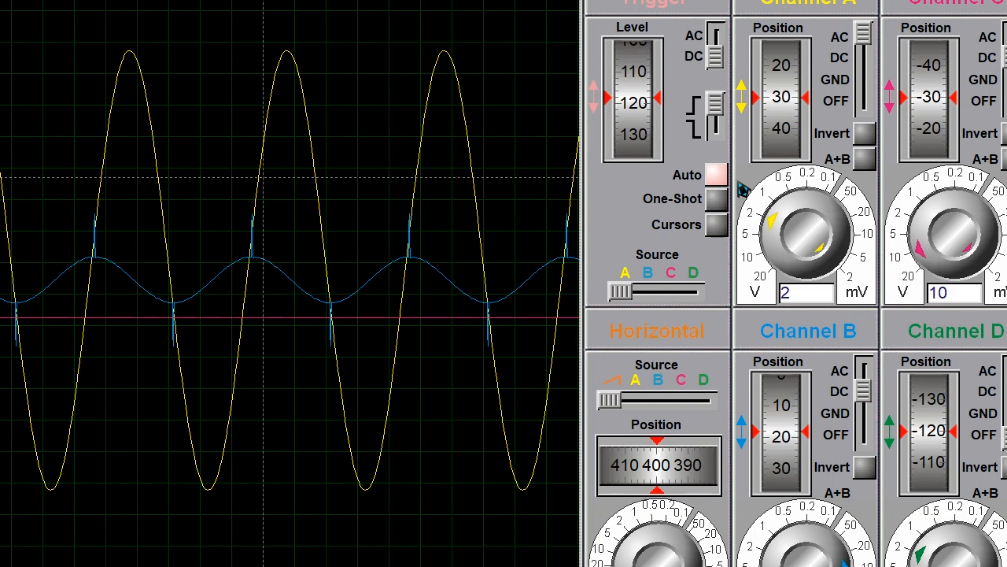
left_click_drag(917, 243, 956, 230)
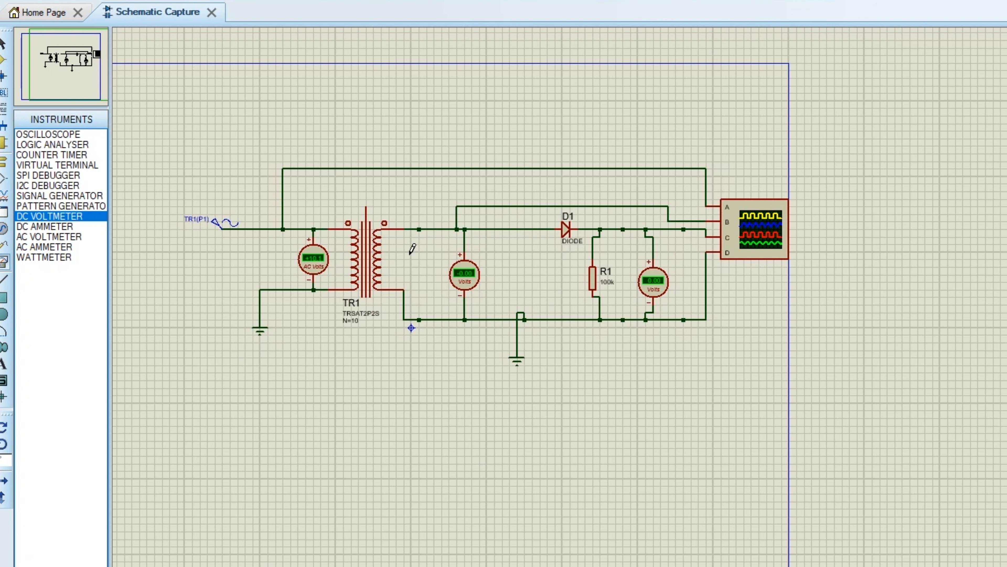
Examine the running schematic's voltmeters at the transformer primary, the transformer secondary and across resistor R1.
scroll(412, 249, "up", 1)
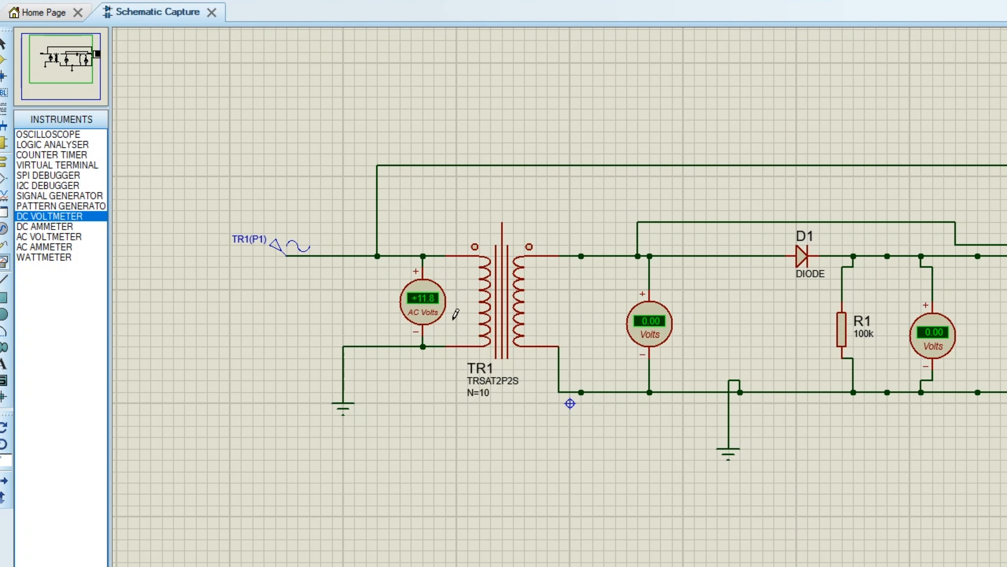
scroll(743, 342, "down", 1)
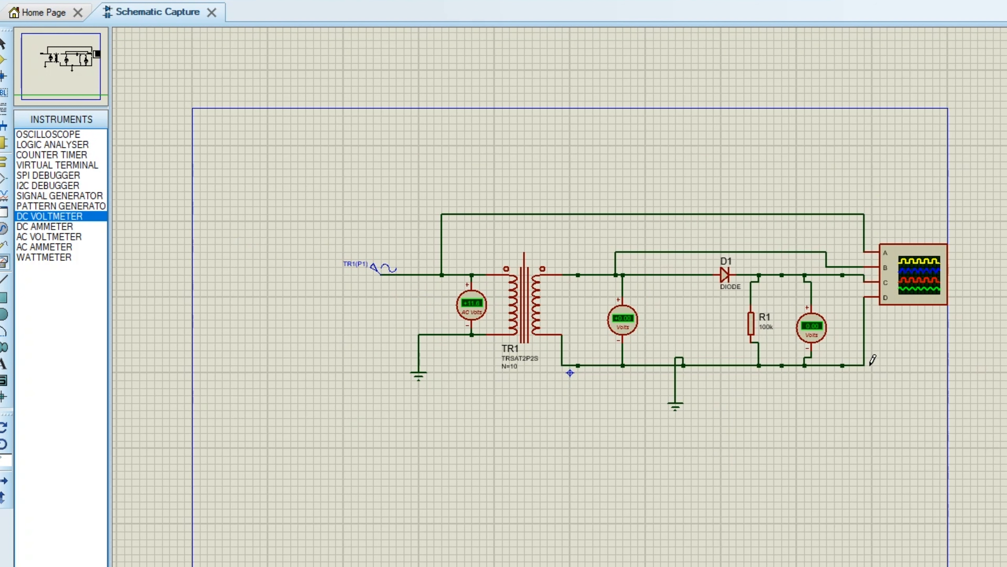
scroll(876, 342, "up", 1)
scroll(576, 304, "down", 1)
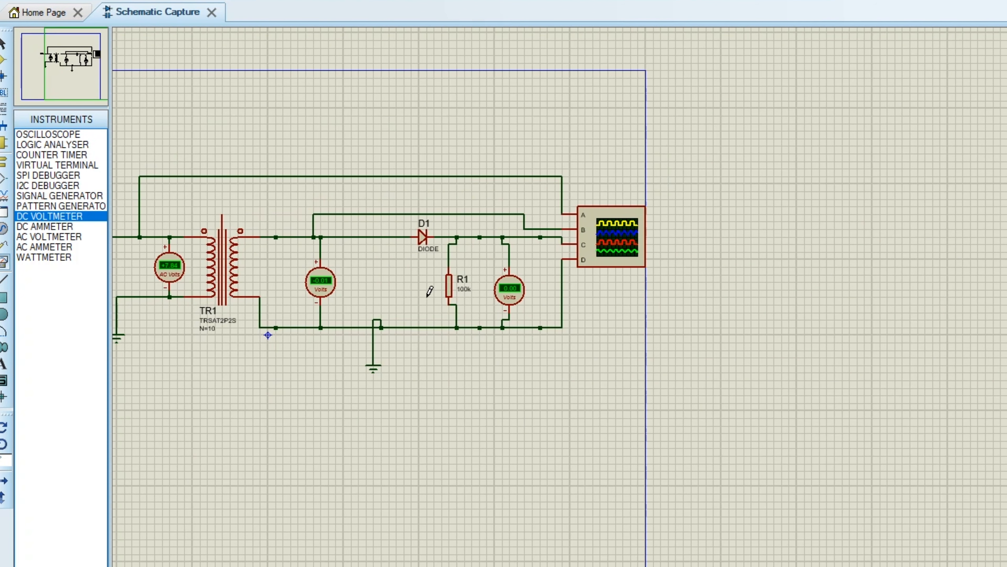
scroll(270, 291, "up", 1)
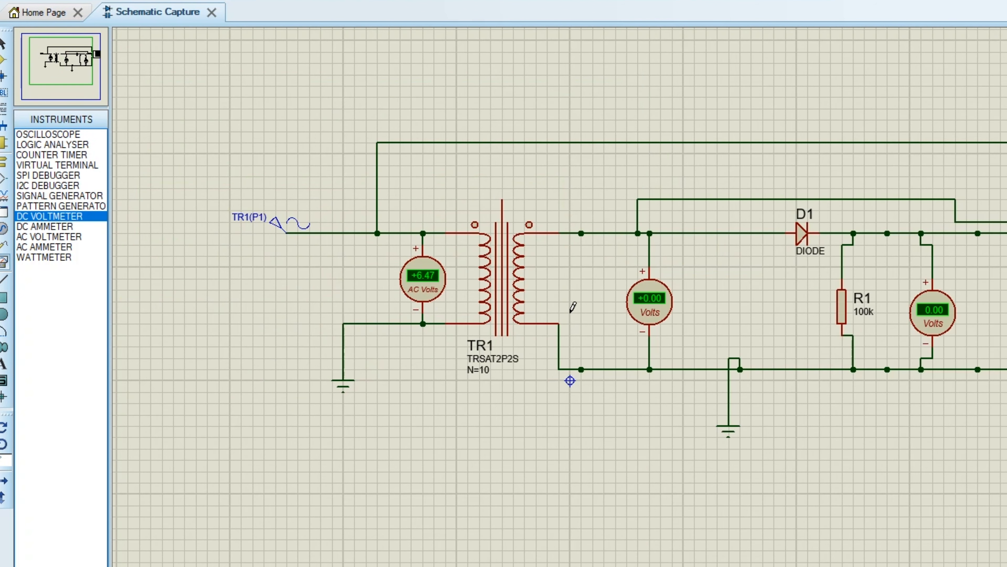
scroll(571, 313, "down", 1)
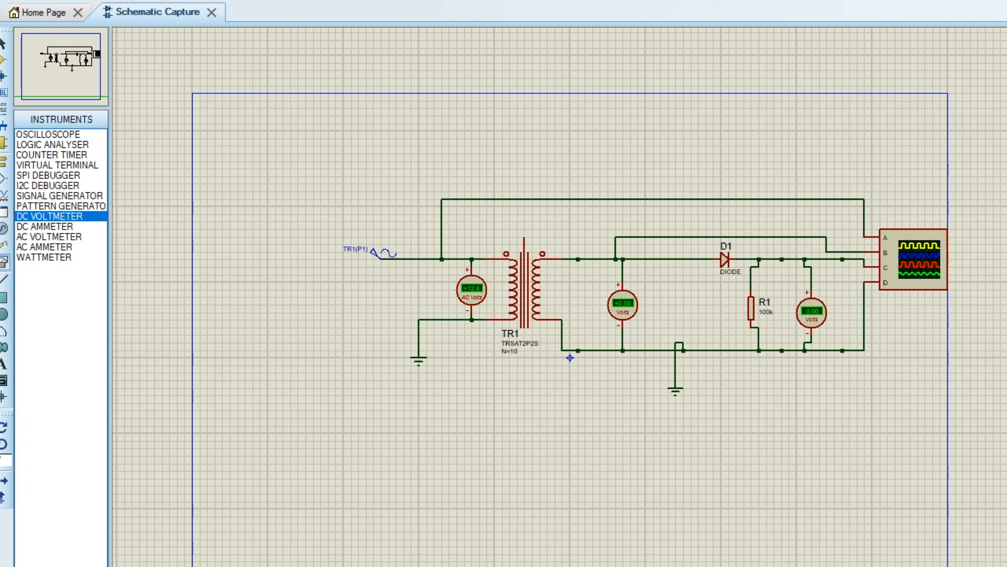
Reopen the digital oscilloscope and reposition its window.
left_click(192, 1)
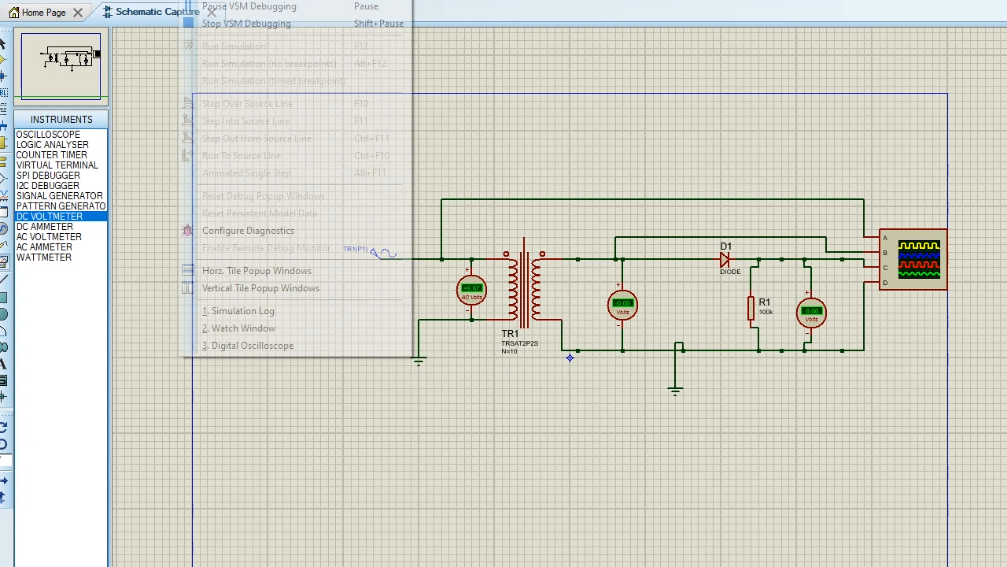
left_click(265, 348)
left_click_drag(467, 71, 540, 8)
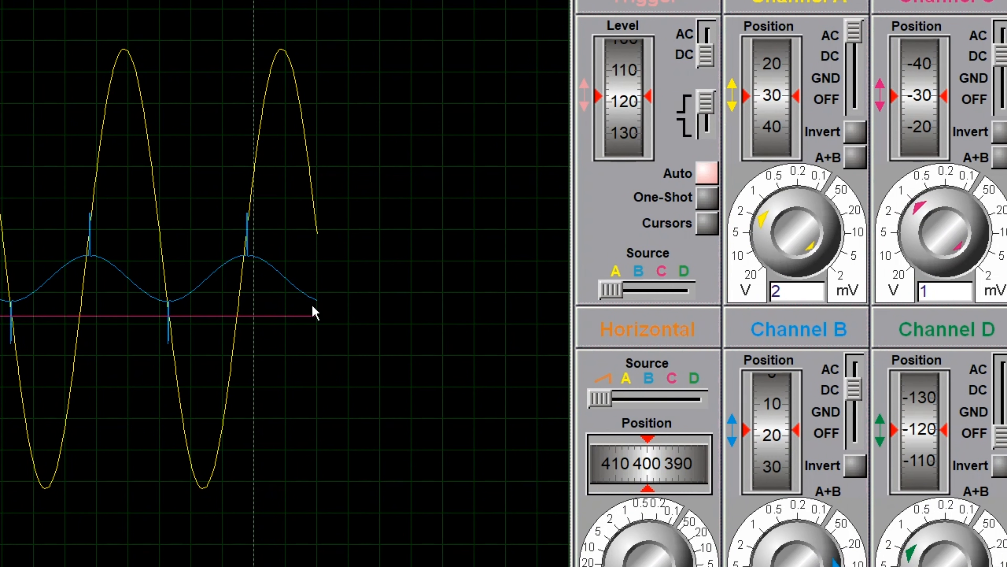
Set channel C to 20 V per division with its position at about -85, and raise channel B's vertical sensitivity.
mouse_move(911, 215)
left_mouse_down()
mouse_move(926, 240)
mouse_move(921, 217)
mouse_move(917, 246)
mouse_move(928, 265)
mouse_move(934, 197)
left_mouse_up()
scroll(919, 126, "down", 7)
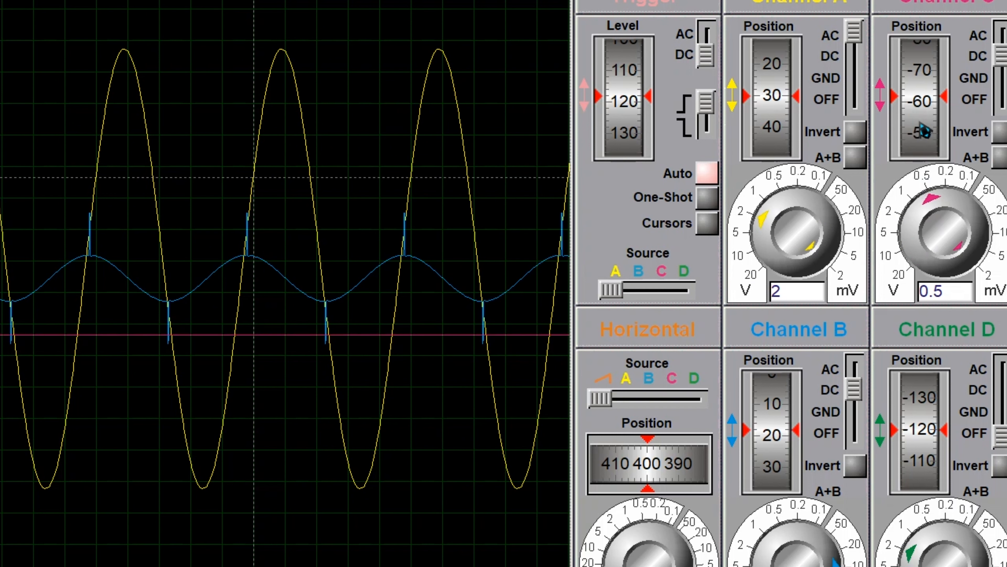
left_click_drag(933, 201, 935, 260)
mouse_move(836, 566)
left_mouse_down()
mouse_move(833, 550)
mouse_move(836, 566)
left_mouse_up()
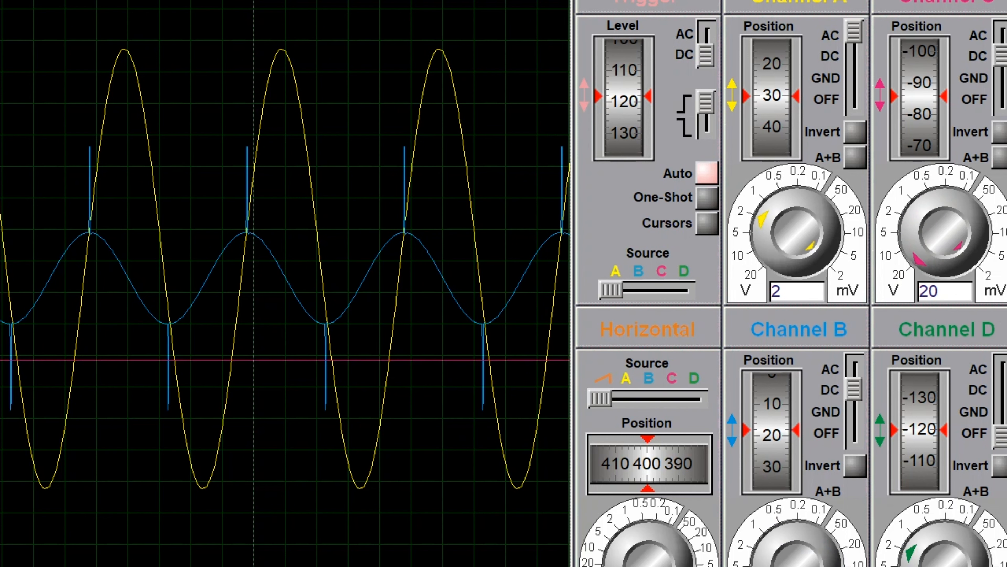
mouse_move(767, 228)
left_mouse_down()
mouse_move(767, 244)
mouse_move(774, 225)
left_mouse_up()
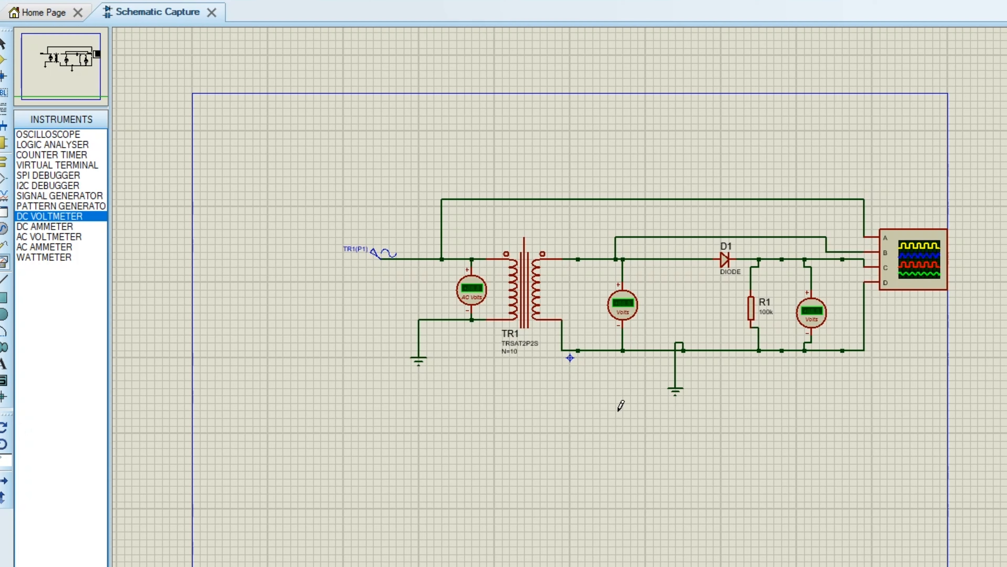
Search the device library for "capacitor" and add the CAPACITOR primitive from the ASIMMDLS library to the devices.
scroll(817, 337, "up", 1)
scroll(533, 304, "down", 1)
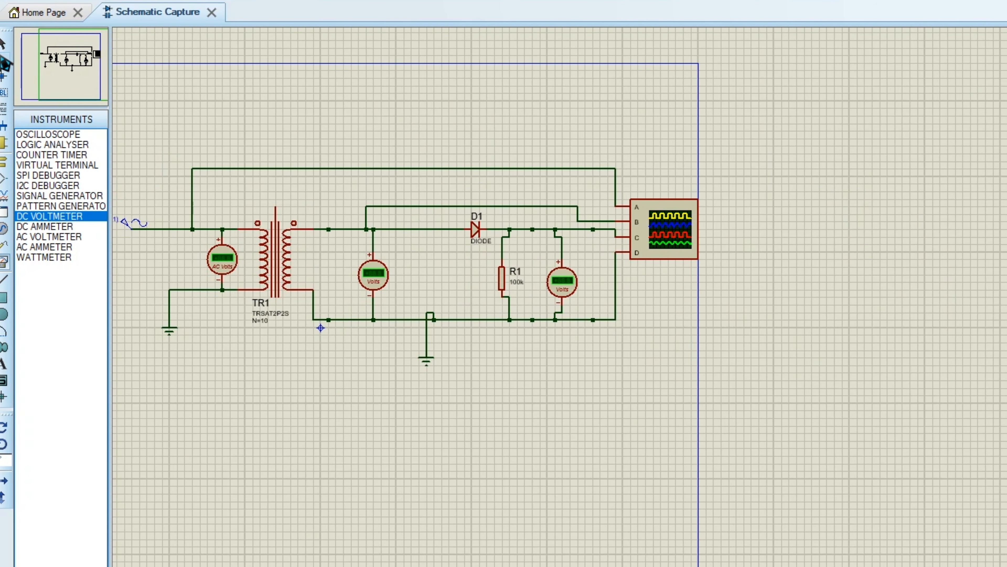
left_click(4, 61)
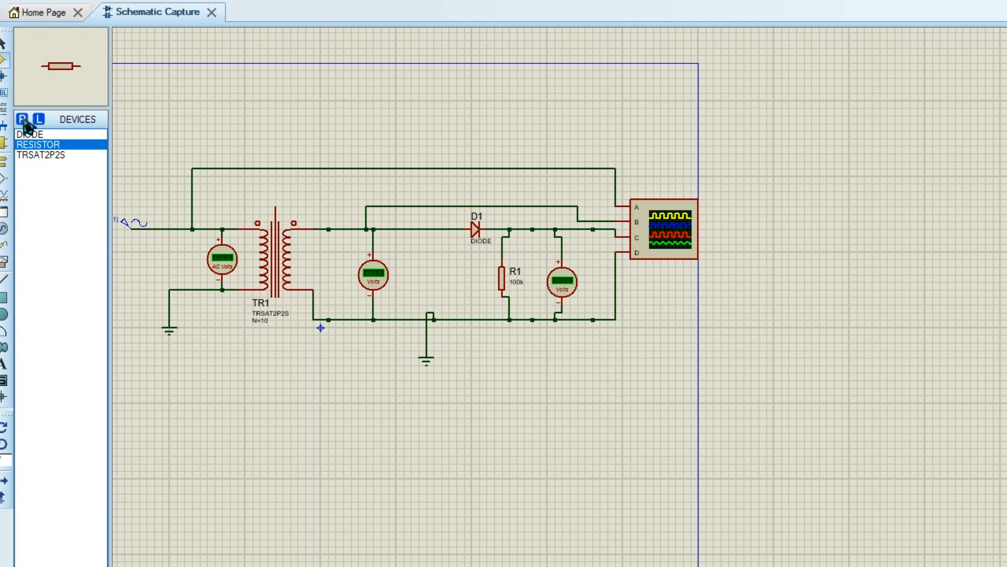
left_click(22, 119)
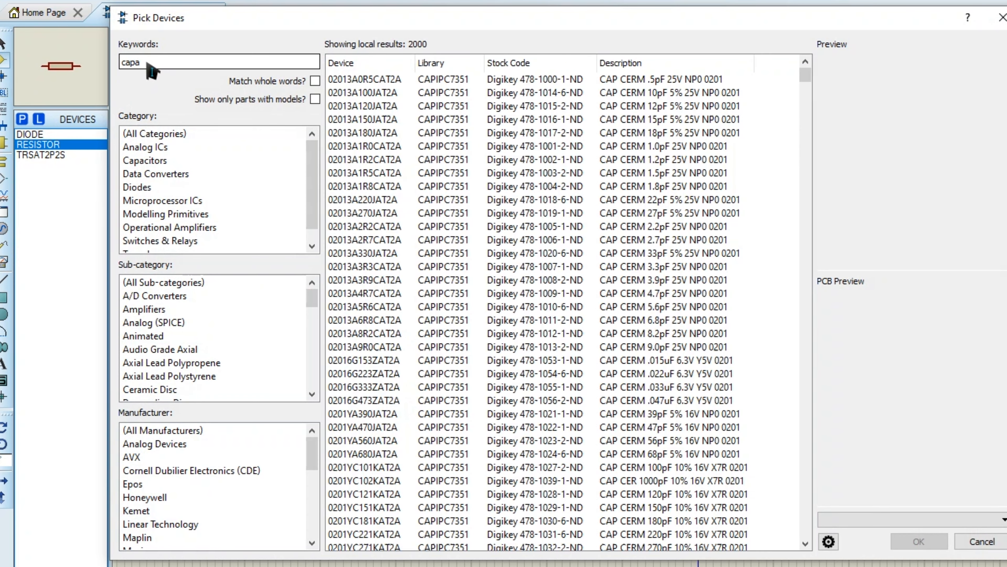
type("capacitor")
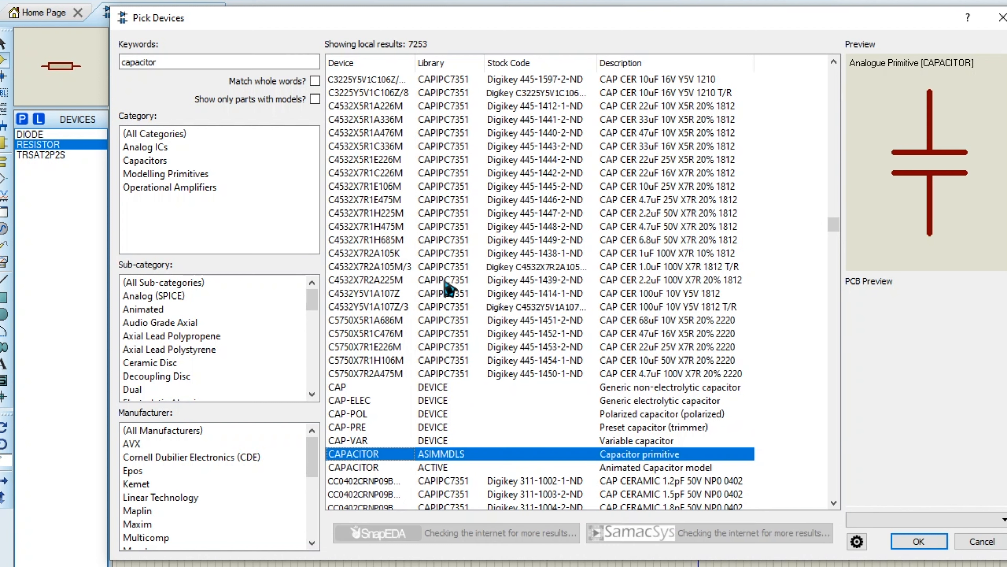
left_click(617, 441)
left_click(610, 454)
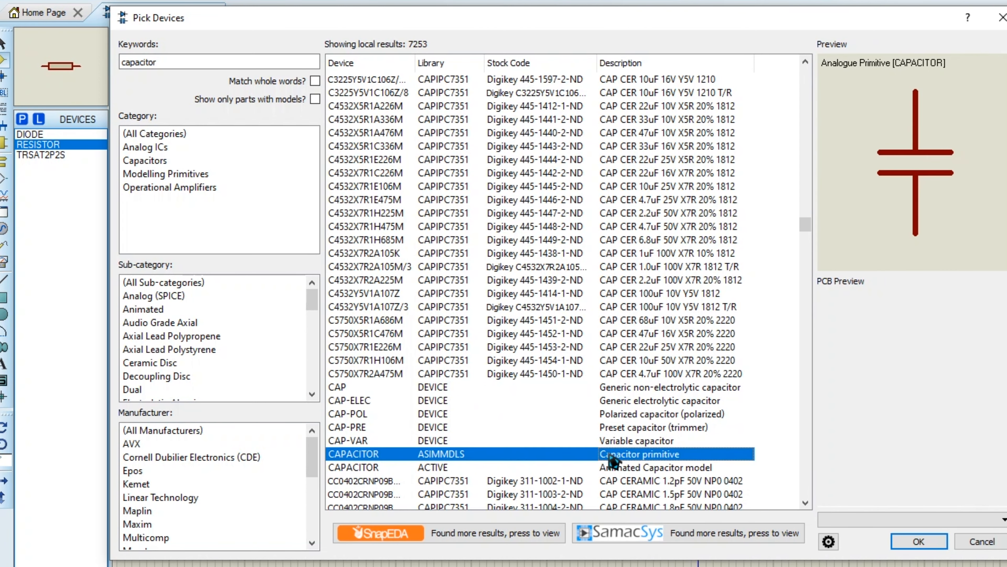
left_click(906, 546)
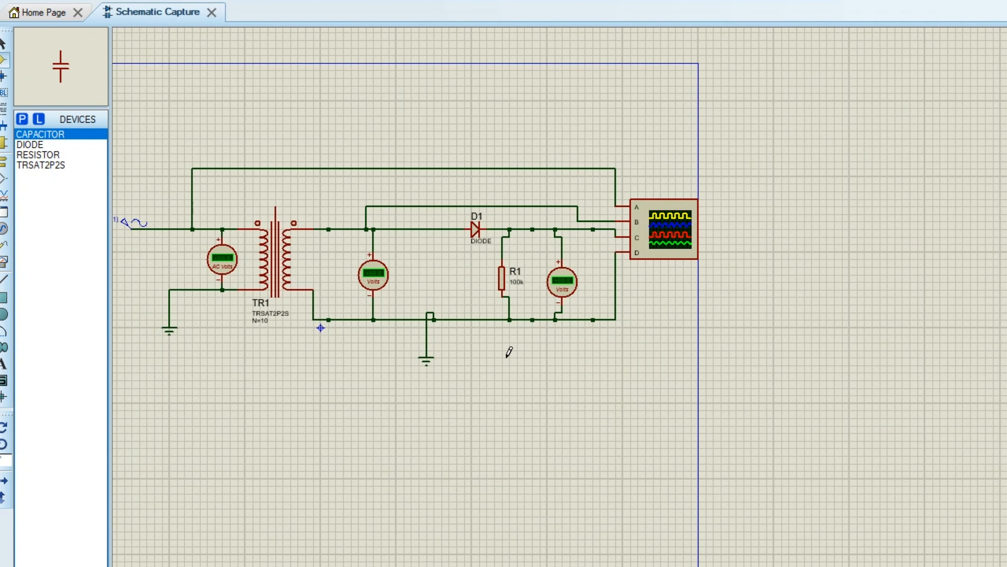
Place the capacitor in parallel with R1 between the diode output and the ground line, and set its value to 10uF.
left_click(558, 354)
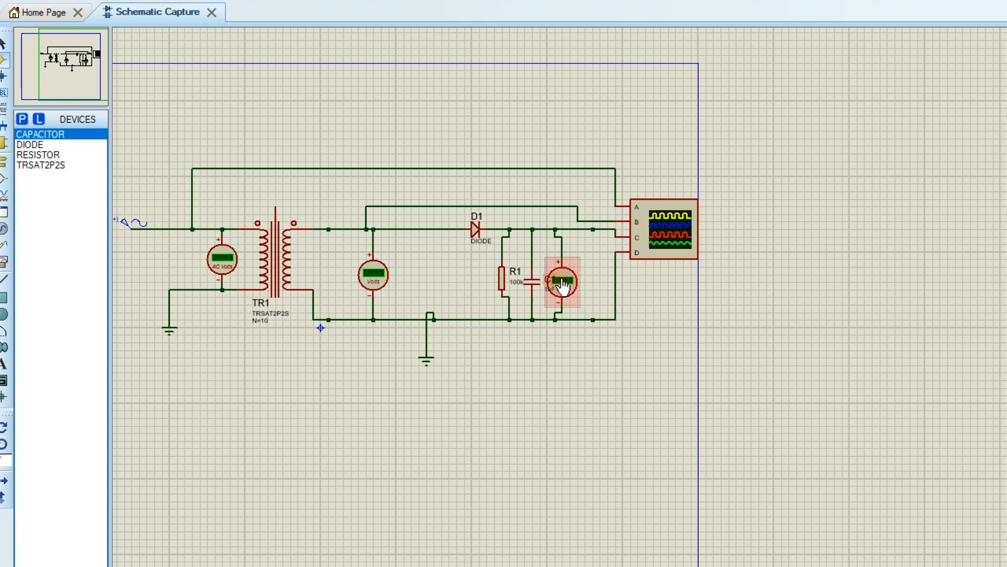
double_click(550, 292)
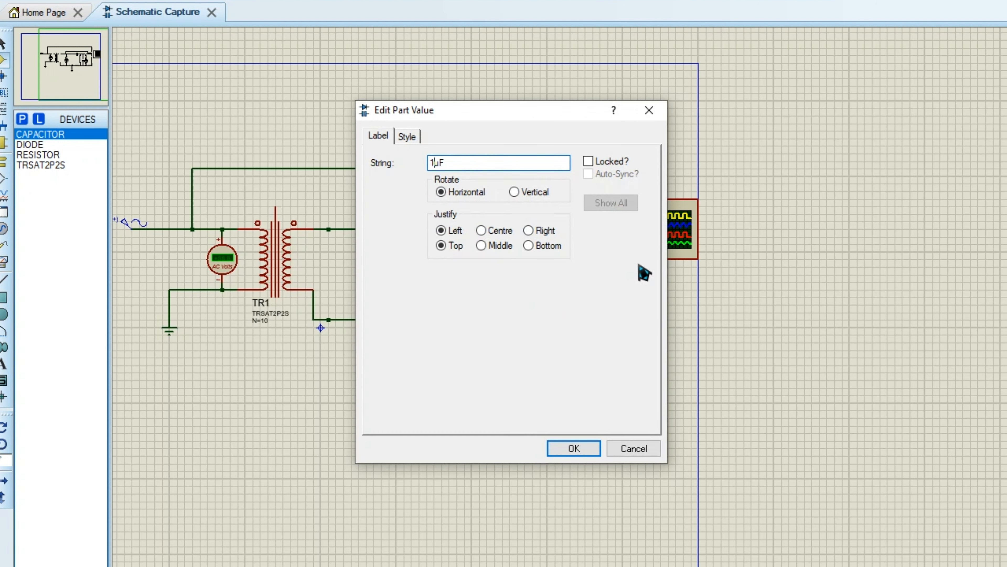
left_click(585, 448)
Run the simulation with the capacitor in the circuit and open the digital oscilloscope.
scroll(576, 306, "down", 3)
scroll(582, 305, "up", 3)
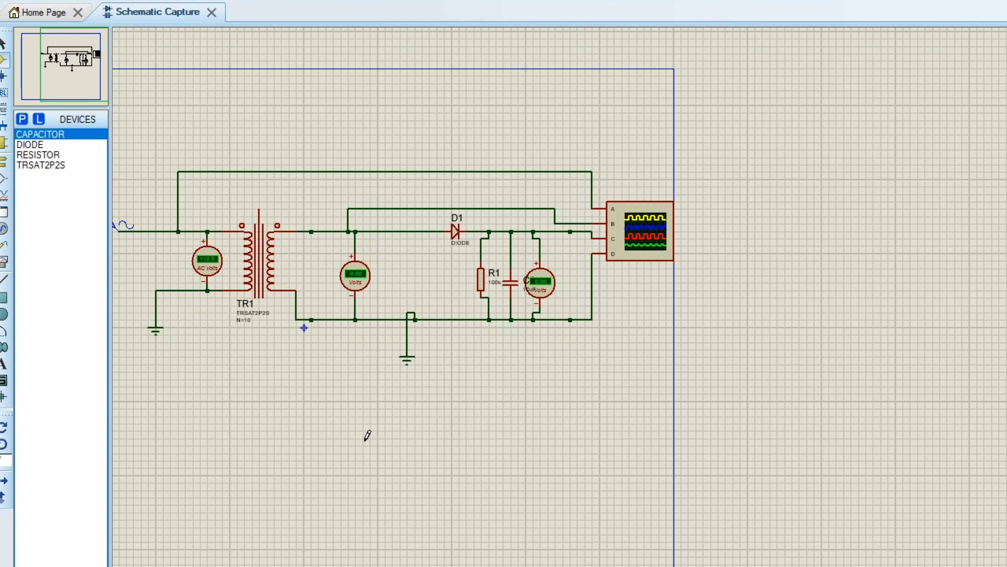
scroll(571, 311, "up", 1)
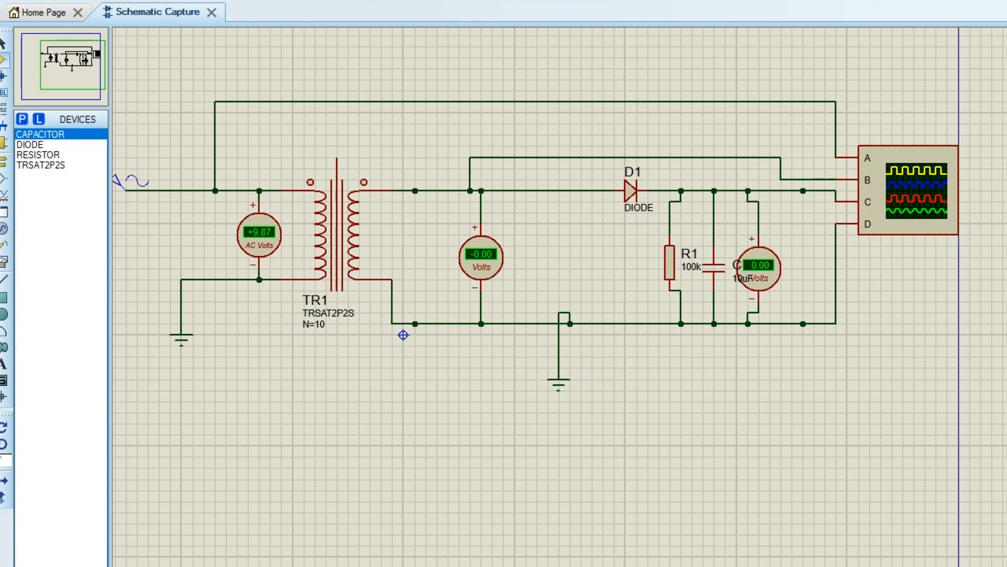
key("alt+d")
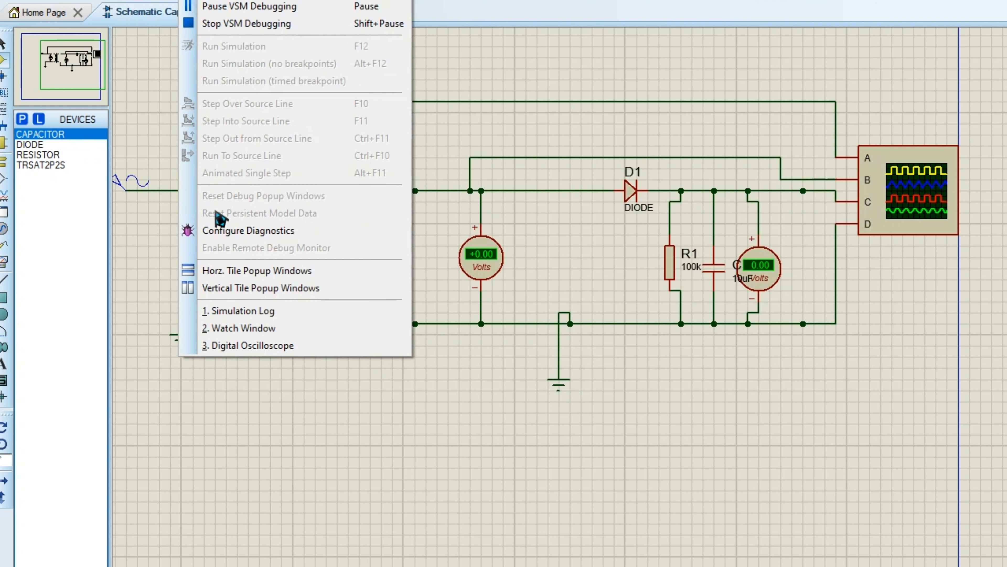
left_click(260, 345)
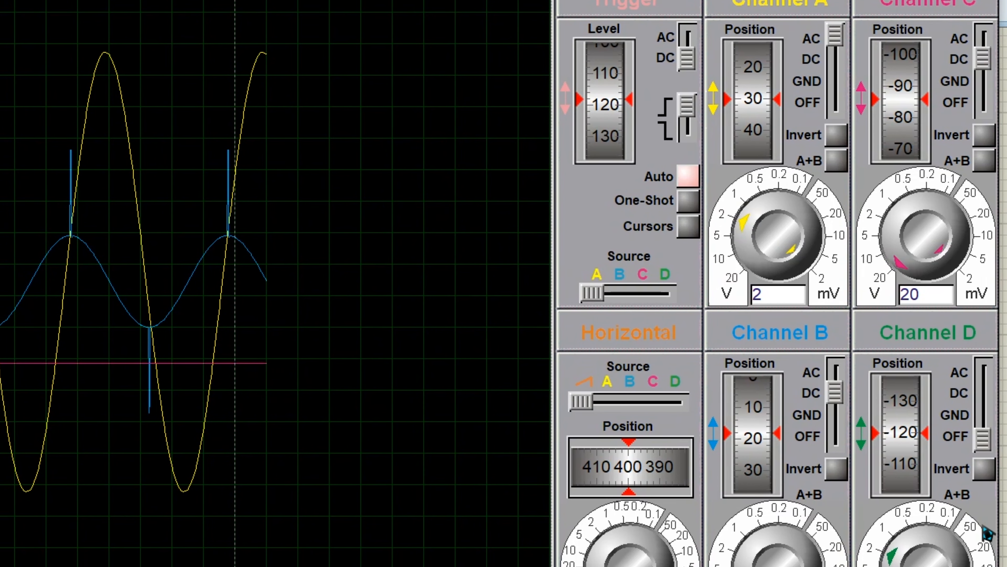
Switch channel C to AC coupling, set its scale to 45.83 V per division and its position to about -40.
left_click(890, 257)
mouse_move(891, 257)
left_mouse_down()
mouse_move(942, 277)
mouse_move(952, 240)
mouse_move(956, 270)
mouse_move(884, 234)
mouse_move(926, 204)
mouse_move(920, 237)
mouse_move(951, 234)
mouse_move(918, 255)
mouse_move(956, 262)
mouse_move(930, 220)
mouse_move(916, 222)
mouse_move(937, 220)
mouse_move(906, 238)
mouse_move(914, 258)
mouse_move(924, 234)
left_mouse_up()
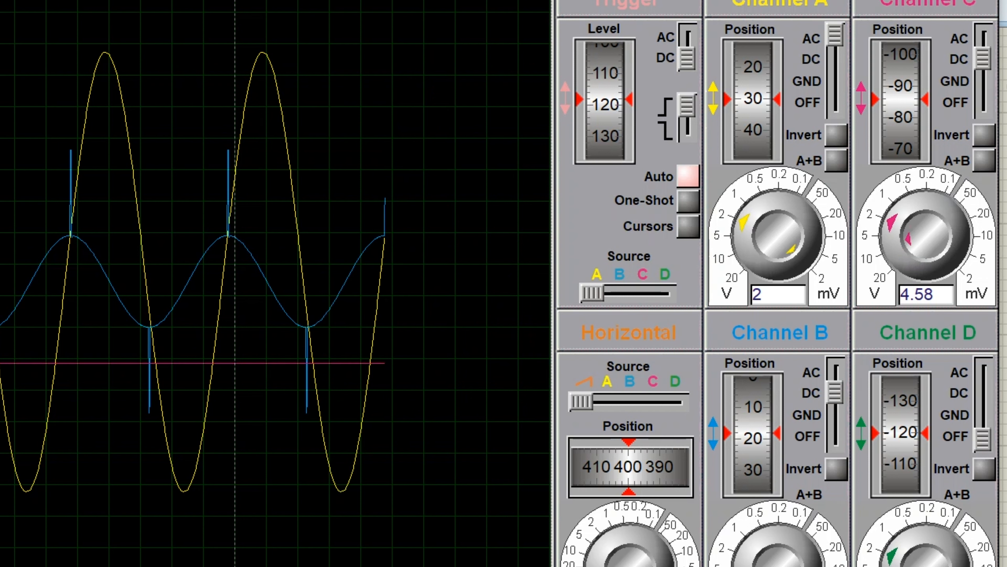
left_click_drag(983, 64, 982, 46)
mouse_move(912, 246)
left_mouse_down()
mouse_move(902, 228)
mouse_move(928, 208)
mouse_move(960, 204)
mouse_move(704, 322)
left_mouse_up()
left_click_drag(894, 105, 894, 153)
mouse_move(900, 108)
left_mouse_down()
mouse_move(897, 139)
mouse_move(906, 52)
mouse_move(918, 36)
mouse_move(914, 43)
left_mouse_up()
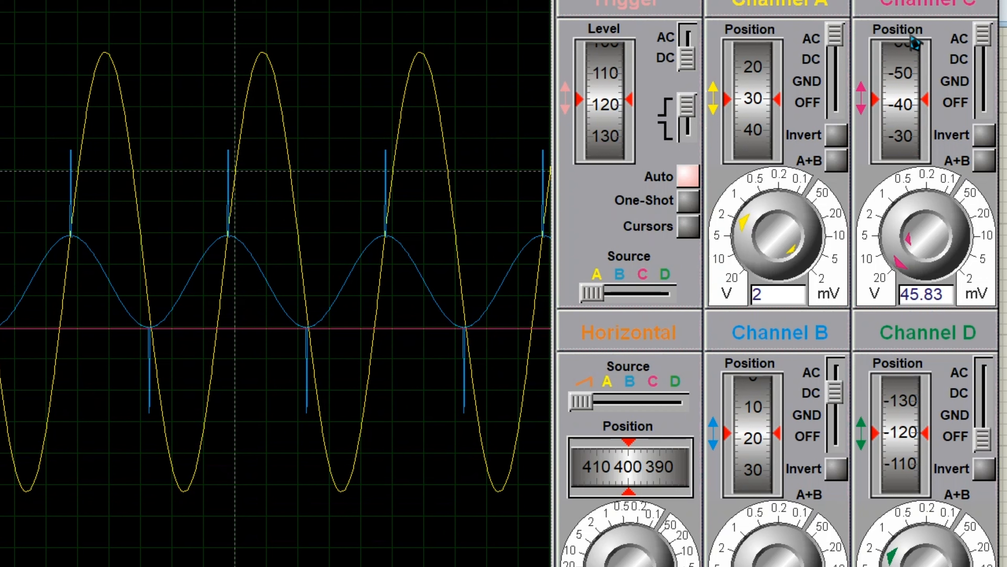
Set the vertical positions of channels A and B to about 40.
mouse_move(773, 111)
left_mouse_down()
mouse_move(767, 93)
mouse_move(770, 105)
left_mouse_up()
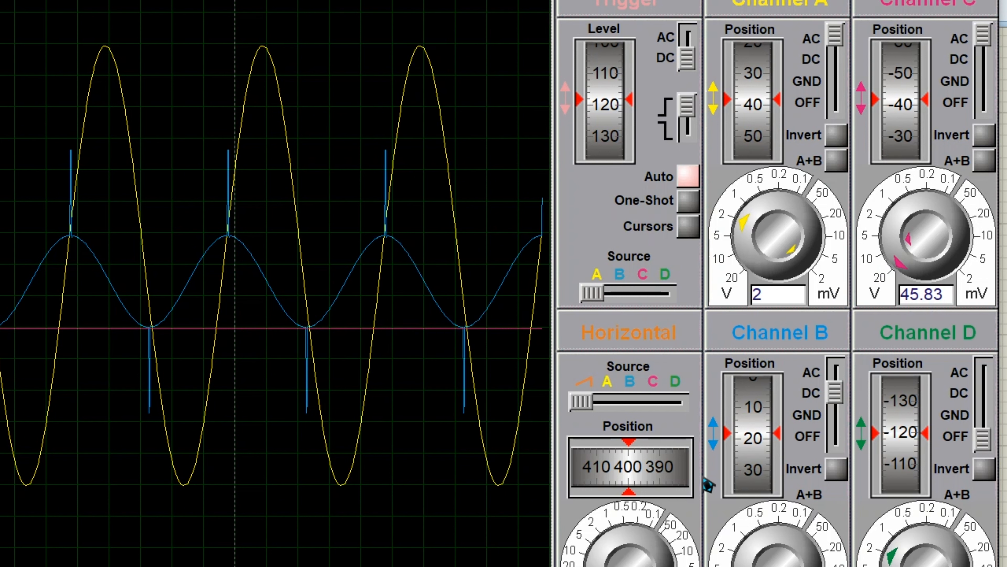
scroll(755, 424, "up", 6)
scroll(755, 420, "down", 5)
scroll(765, 441, "up", 3)
scroll(766, 439, "down", 3)
scroll(765, 437, "up", 3)
scroll(768, 439, "down", 2)
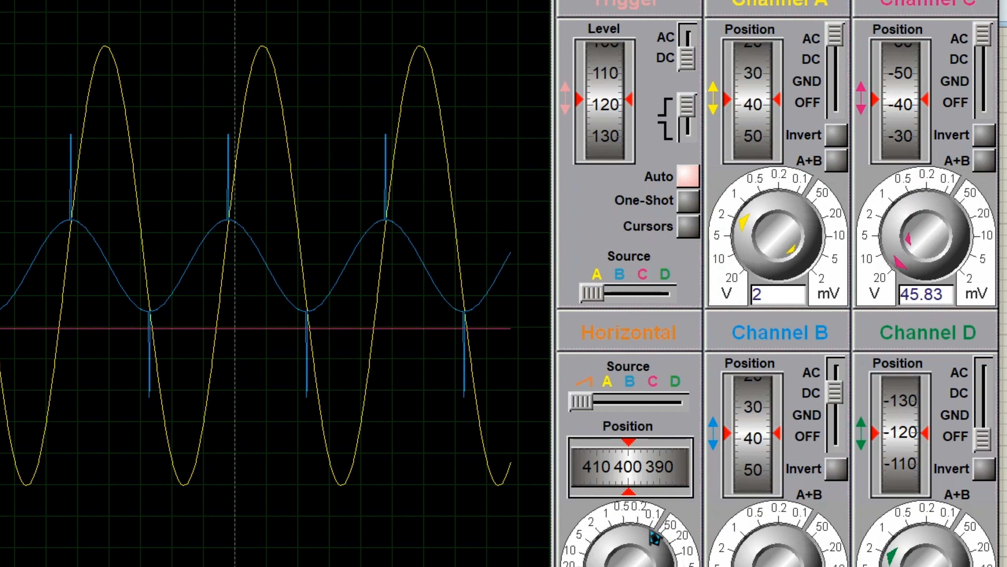
Fine-adjust the horizontal timebase to compress the waveforms slightly, and set channel C to 11.33 V per division.
mouse_move(603, 566)
left_mouse_down()
mouse_move(595, 566)
mouse_move(650, 566)
mouse_move(595, 566)
left_mouse_up()
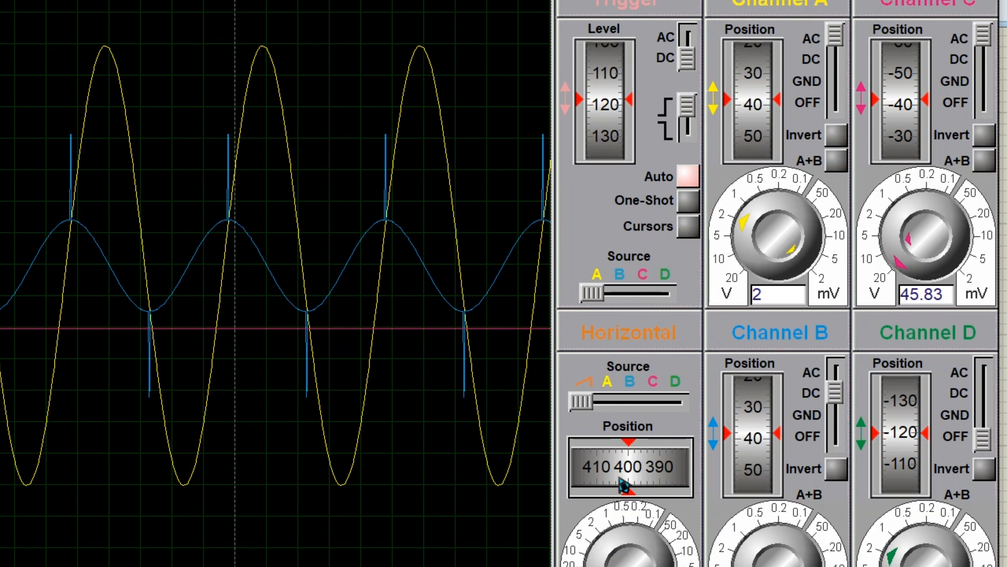
mouse_move(663, 466)
left_mouse_down()
mouse_move(611, 477)
mouse_move(669, 478)
mouse_move(568, 472)
mouse_move(669, 478)
left_mouse_up()
mouse_move(643, 566)
left_mouse_down()
mouse_move(611, 548)
mouse_move(645, 558)
left_mouse_up()
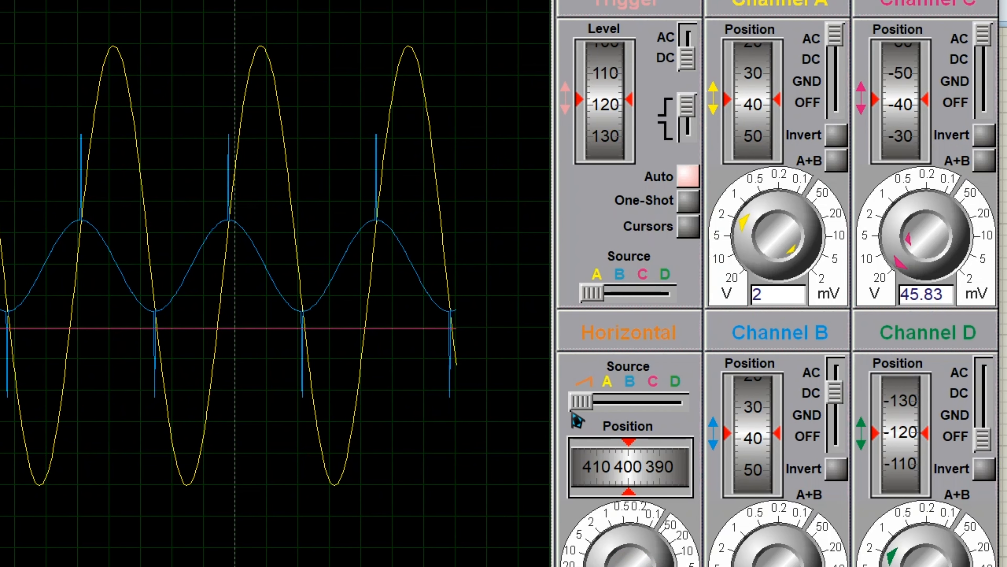
mouse_move(581, 401)
left_mouse_down()
mouse_move(664, 413)
mouse_move(584, 403)
left_mouse_up()
left_click_drag(914, 274, 897, 250)
left_click_drag(905, 119, 905, 116)
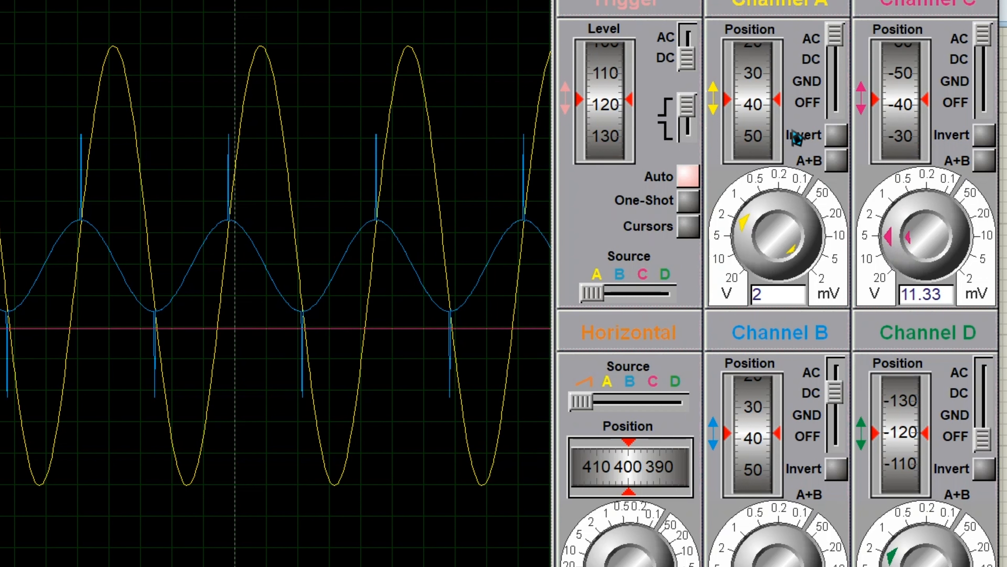
Turn on the oscilloscope cursors and place them at about 197 ms and 1.93 s.
left_click(690, 230)
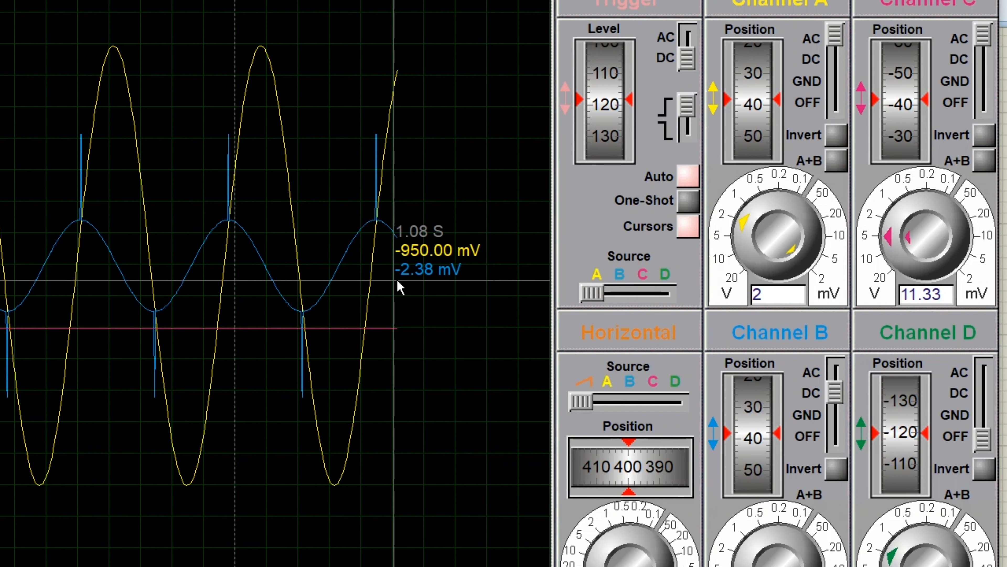
left_click(264, 284)
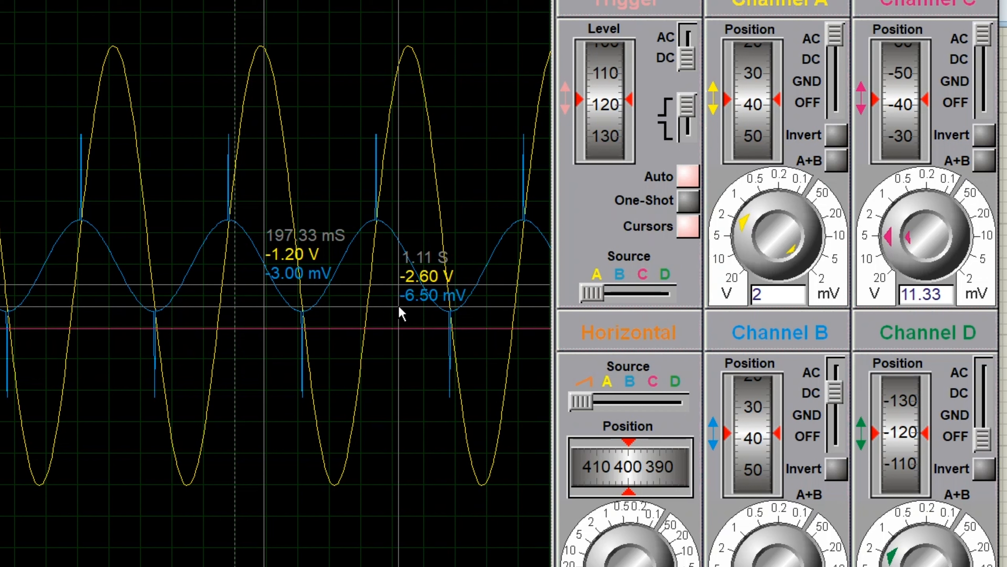
right_click(479, 306)
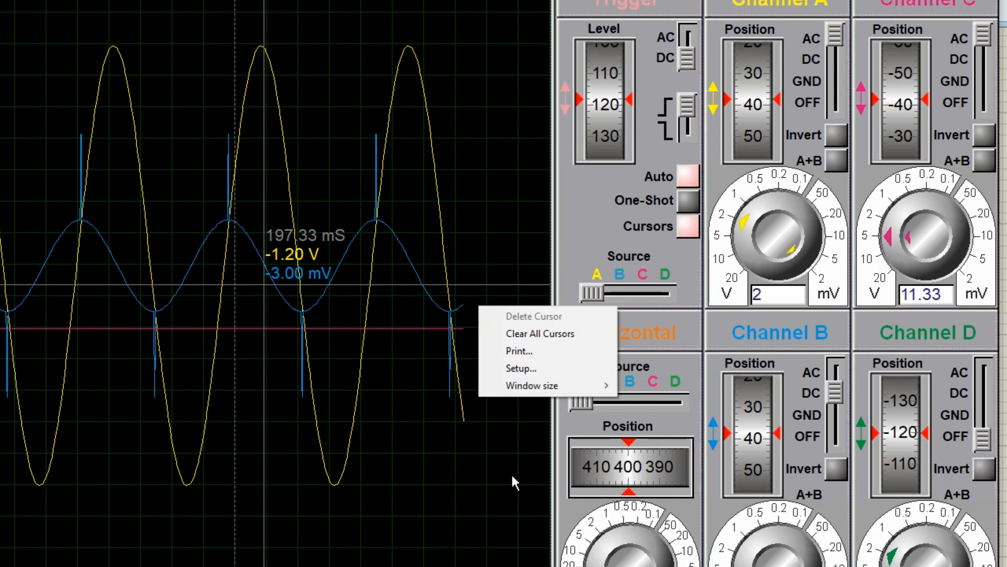
left_click(519, 524)
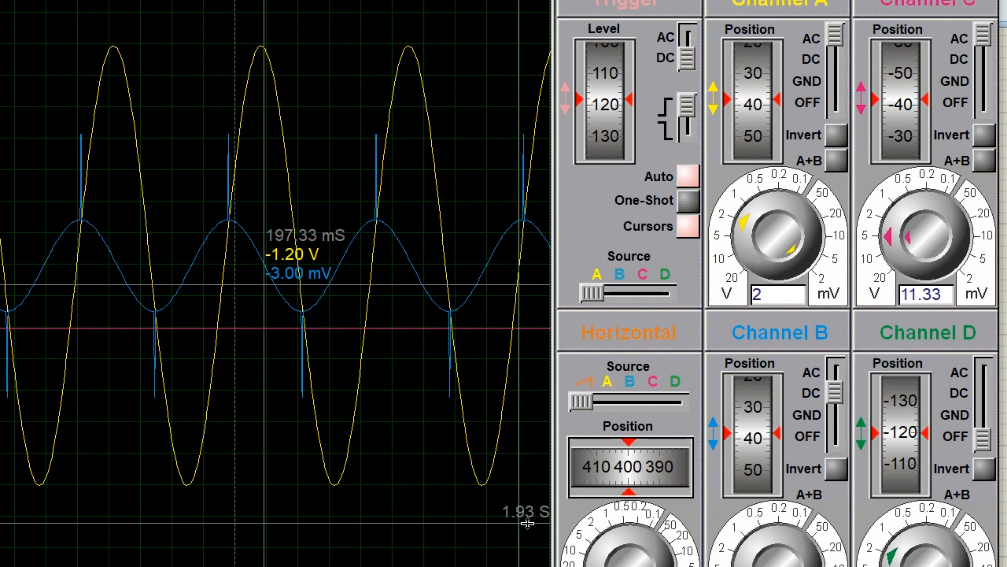
right_click(498, 520)
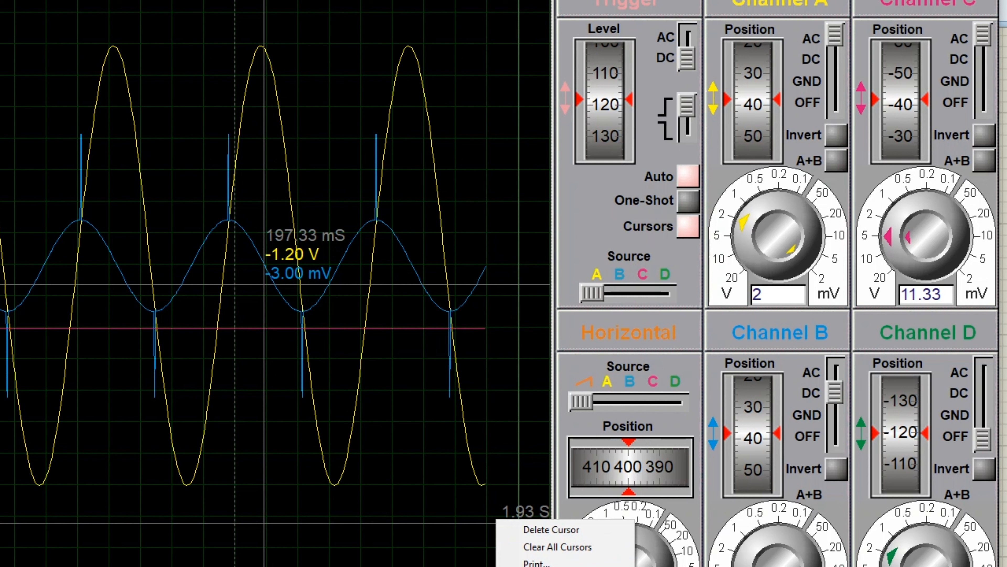